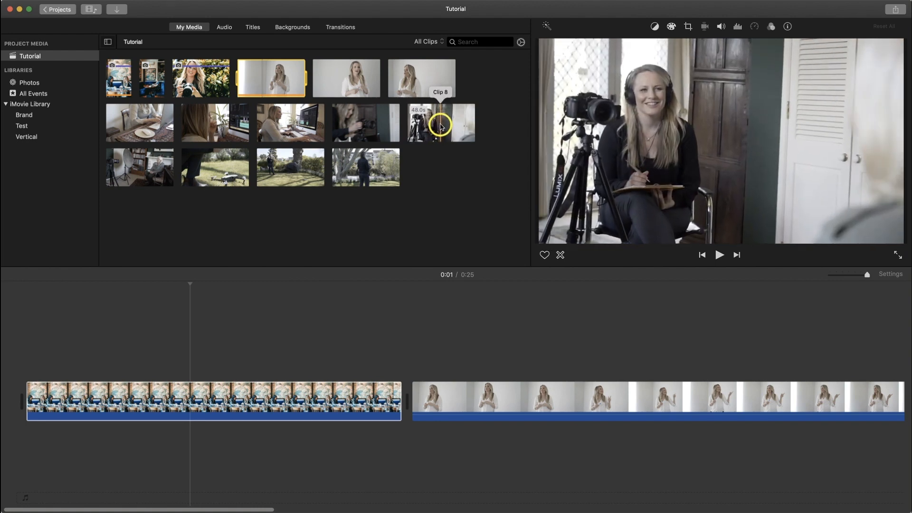
Place Clip 8 above the first timeline clip as a cutaway, and move it to the start of the main track.
drag(440, 126, 56, 361)
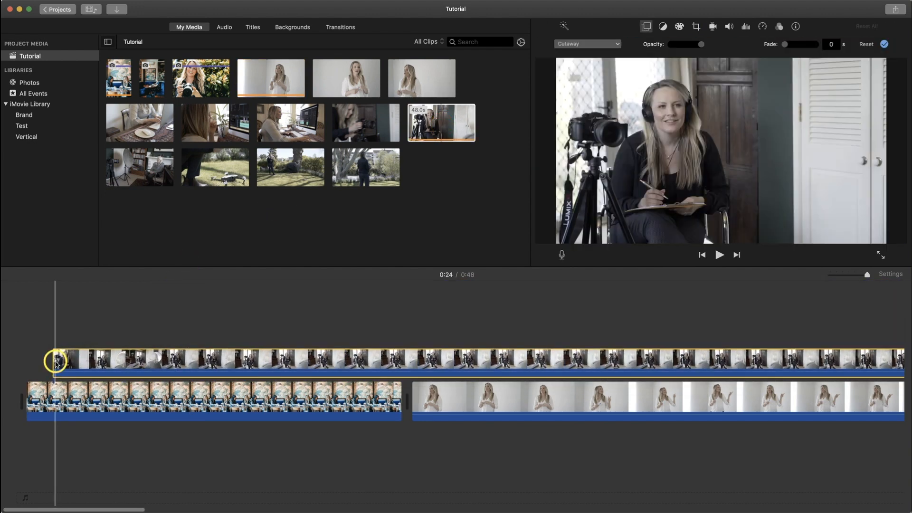
drag(116, 361, 31, 394)
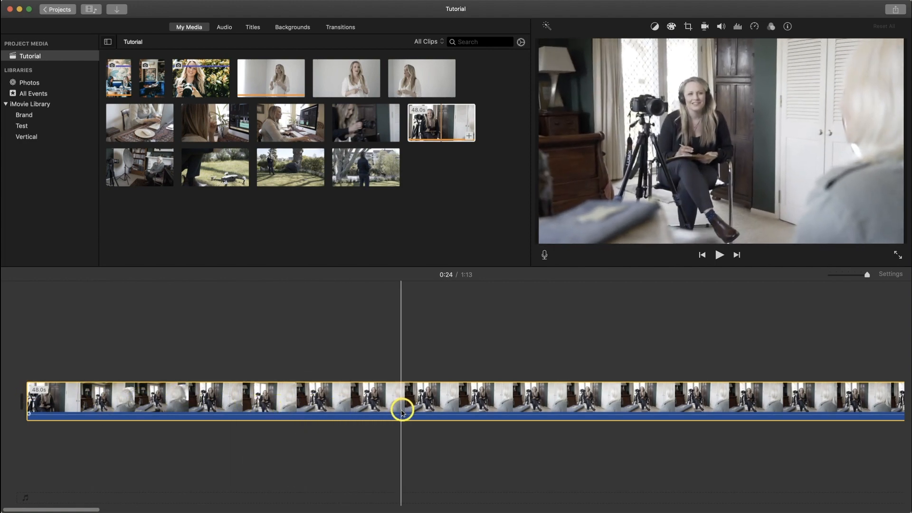
drag(95, 509, 74, 509)
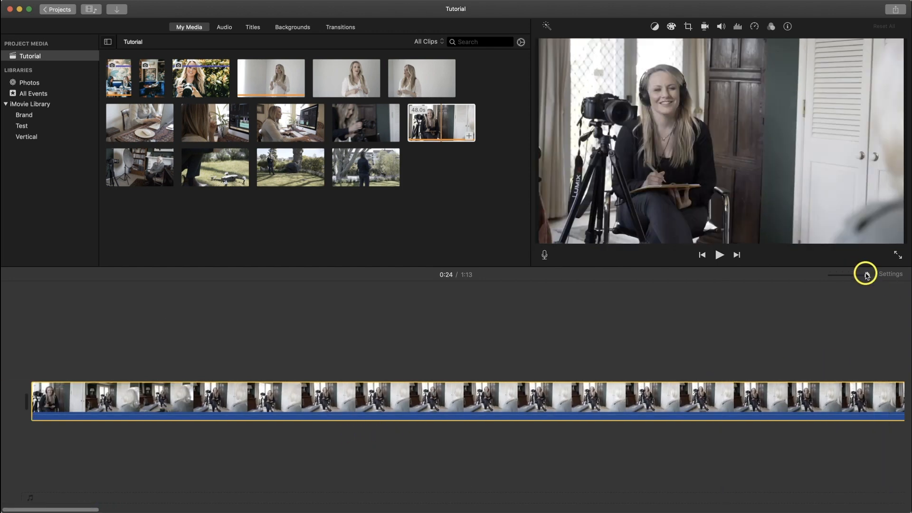
drag(867, 275, 848, 277)
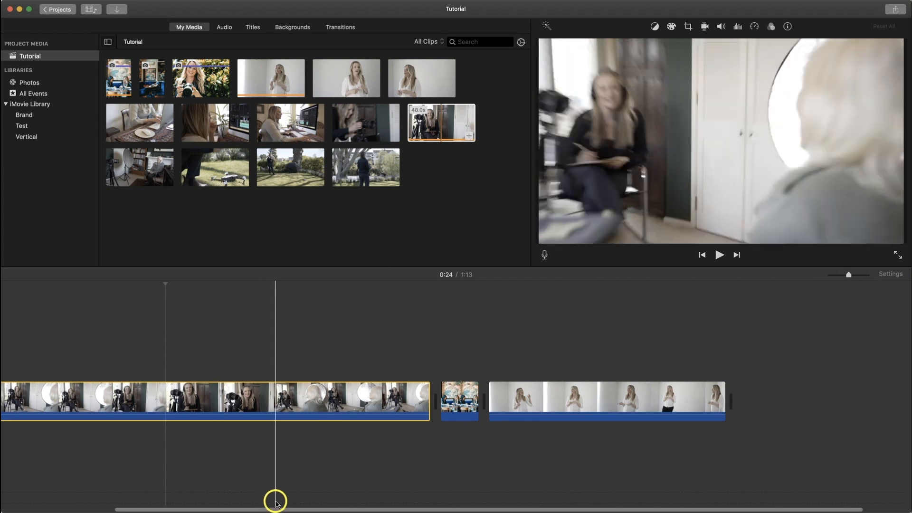
drag(277, 509, 156, 503)
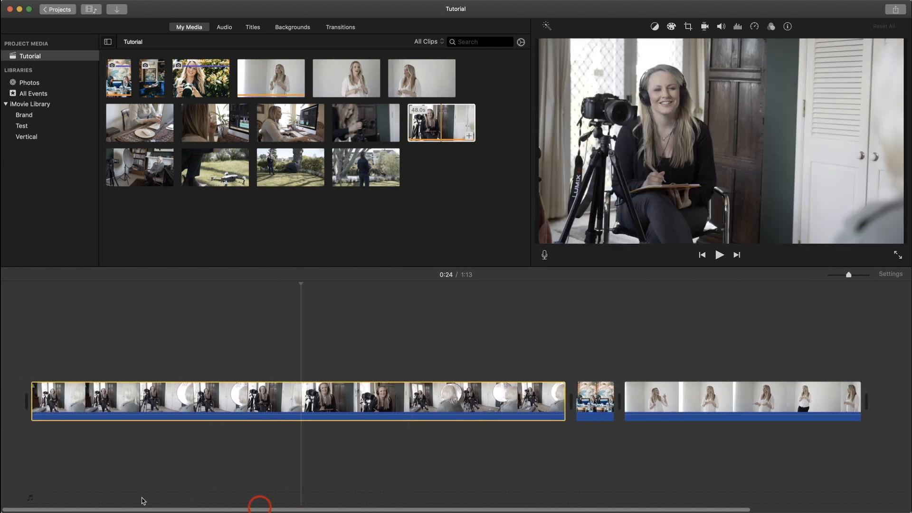
Append the full Clip 8 to the end of the timeline and try adjusting its range selection in the media browser.
click(293, 166)
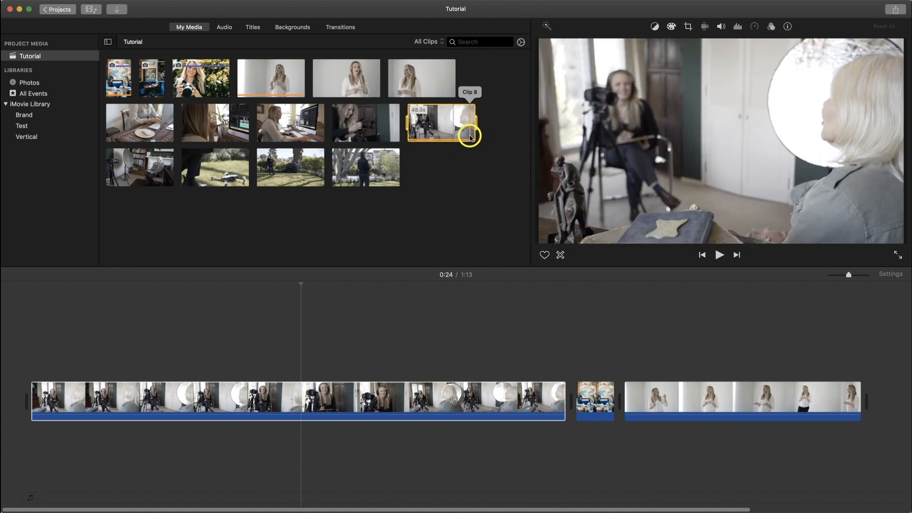
click(469, 137)
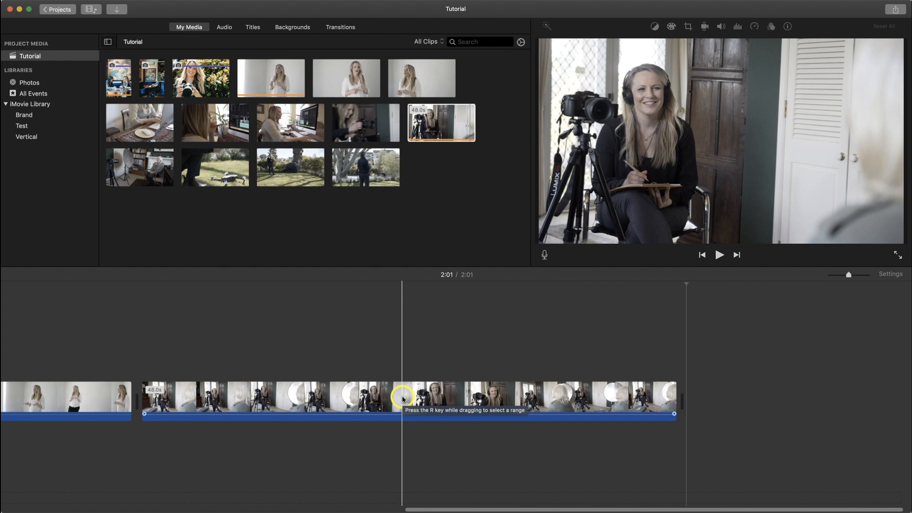
click(436, 127)
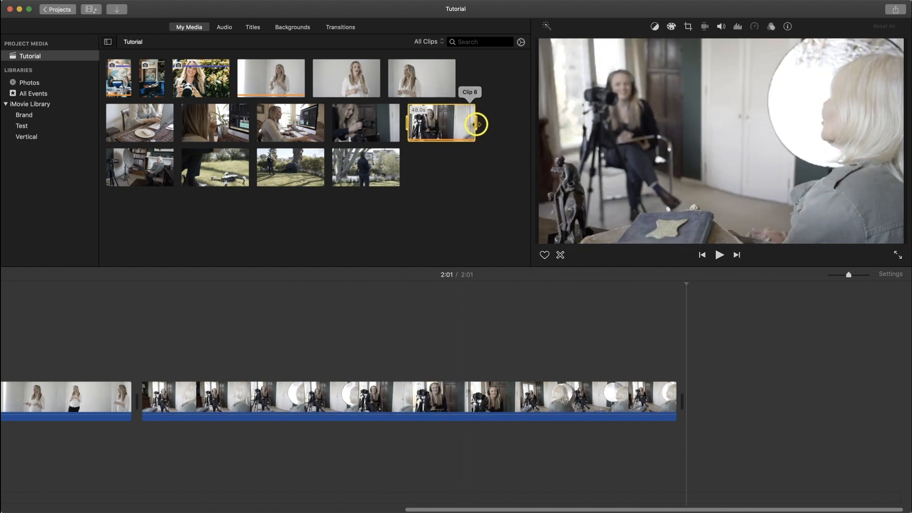
drag(475, 125, 476, 124)
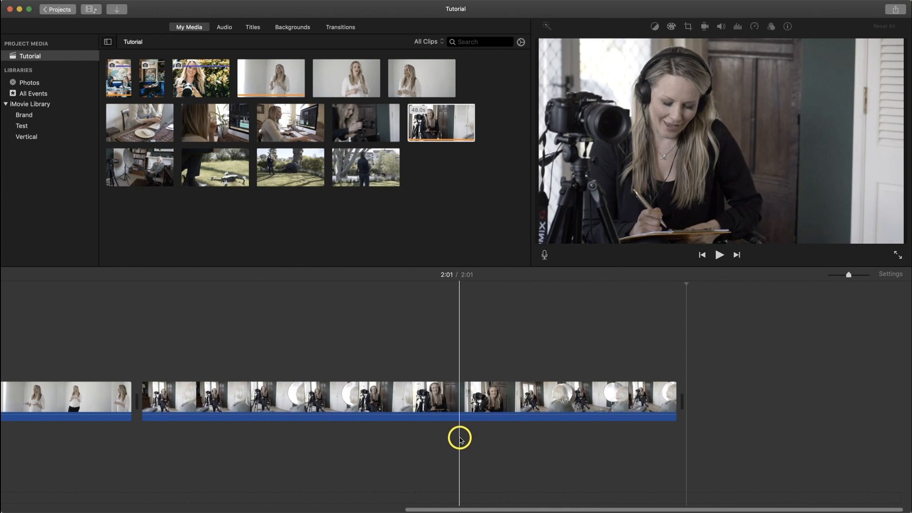
Trim the last timeline clip by about 1 s at its end and about 15 s at its start.
click(478, 397)
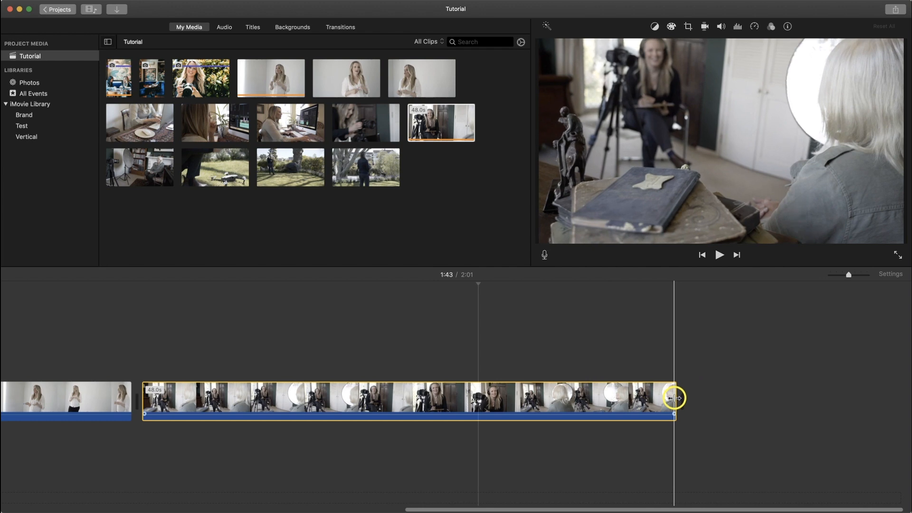
mouse_move(674, 398)
mouse_down()
mouse_move(587, 398)
mouse_move(661, 397)
mouse_up()
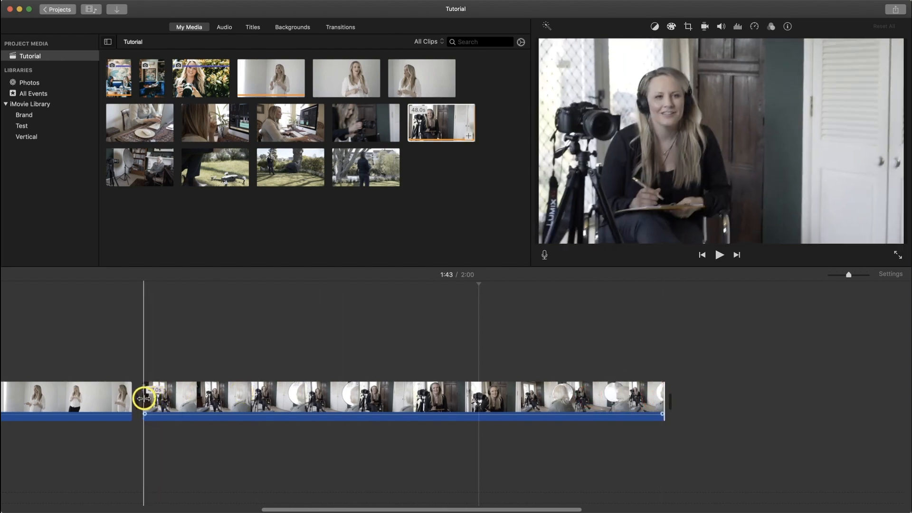
drag(145, 398, 308, 399)
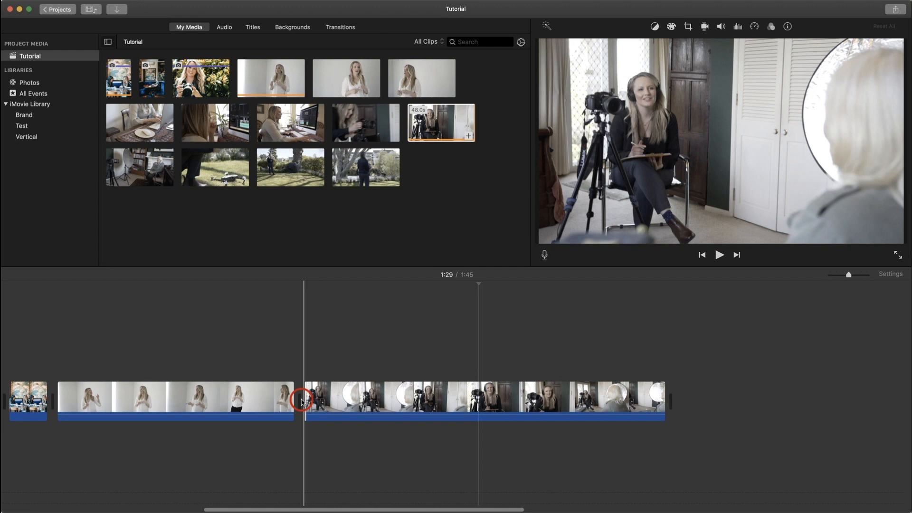
Use the precision editor on the cut before the last clip to make that clip start about 2 s earlier, and close the editor.
double_click(301, 401)
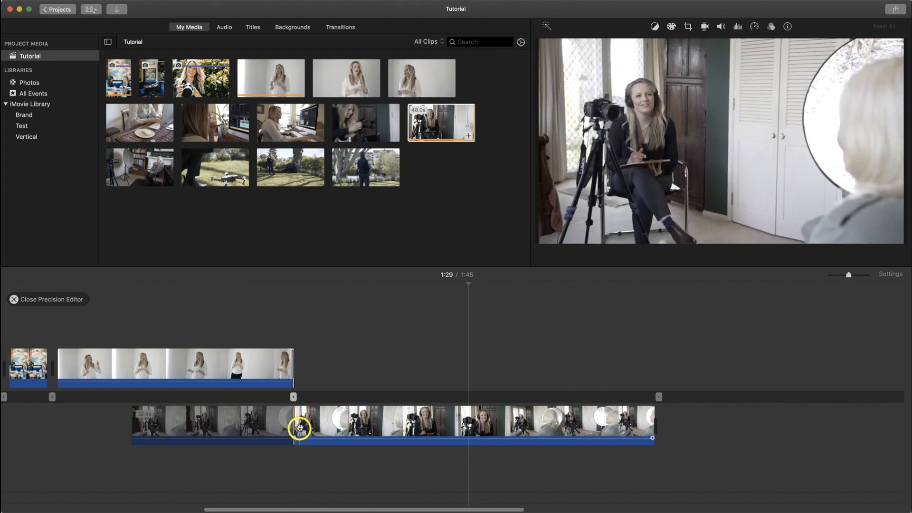
drag(293, 424, 271, 422)
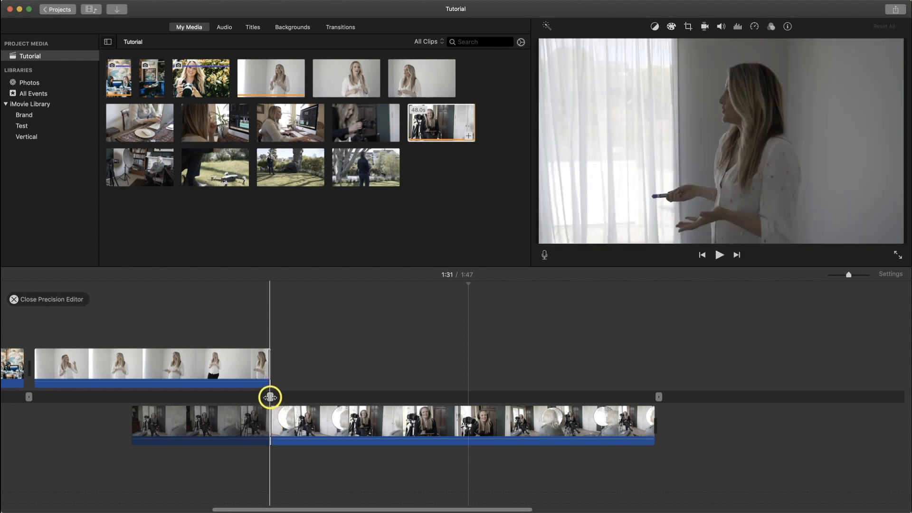
drag(269, 397, 269, 397)
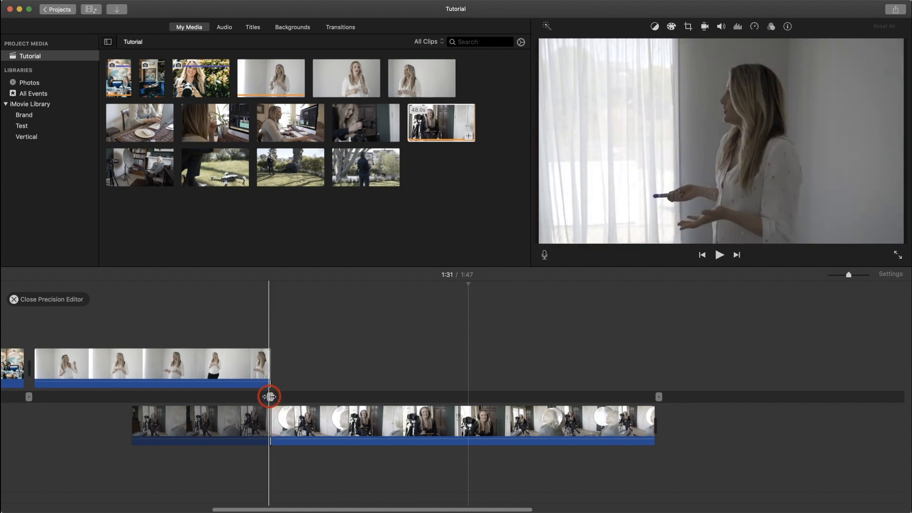
double_click(269, 396)
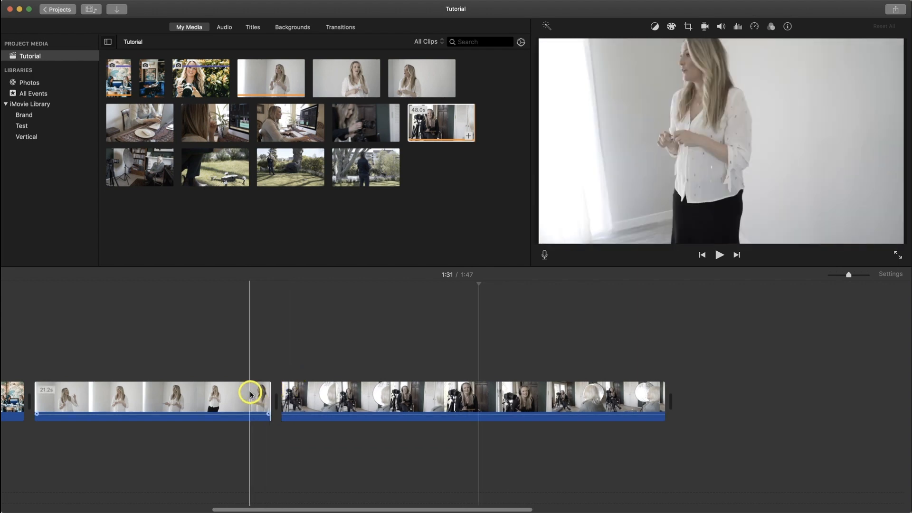
Split the last timeline clip at the playhead and trim about 4 s off the end of its first part.
click(341, 403)
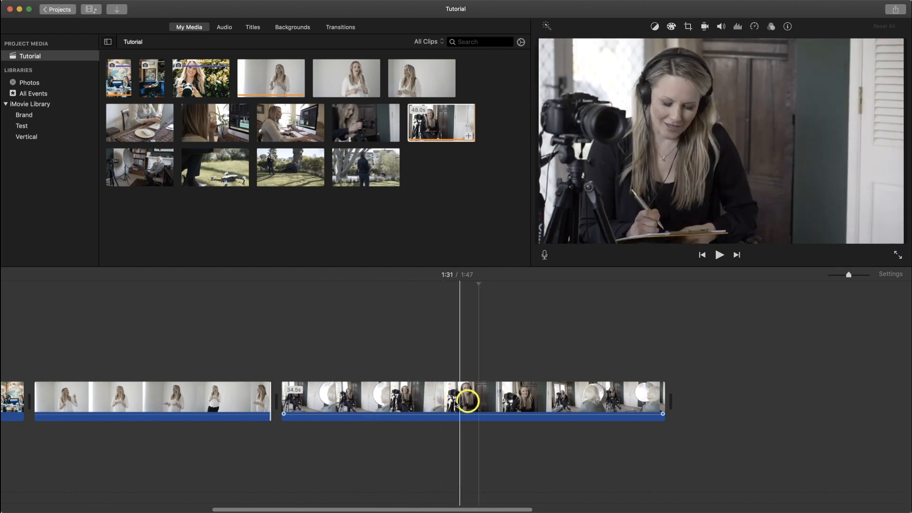
right_click(424, 399)
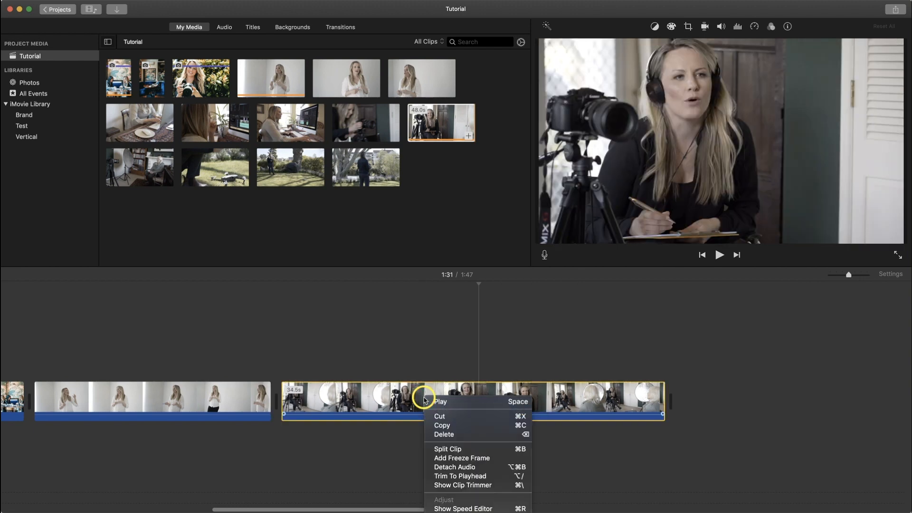
click(459, 449)
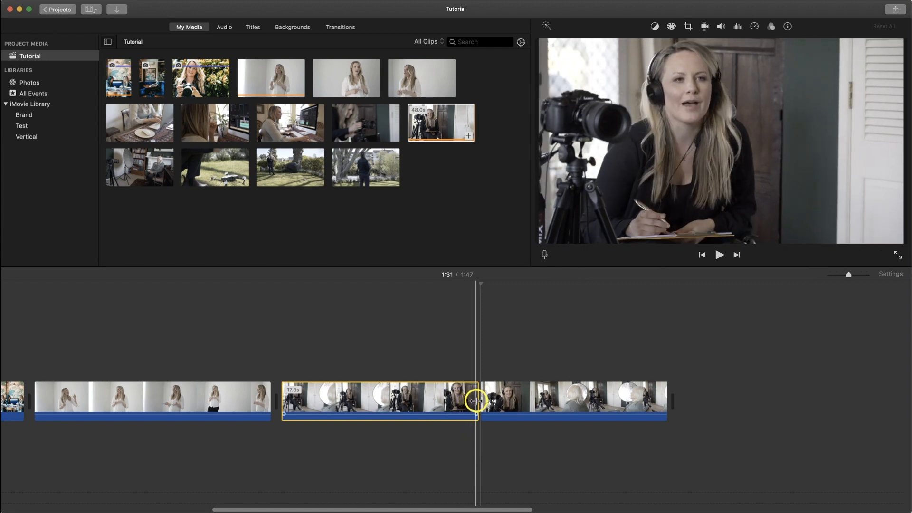
drag(473, 399, 430, 398)
click(447, 398)
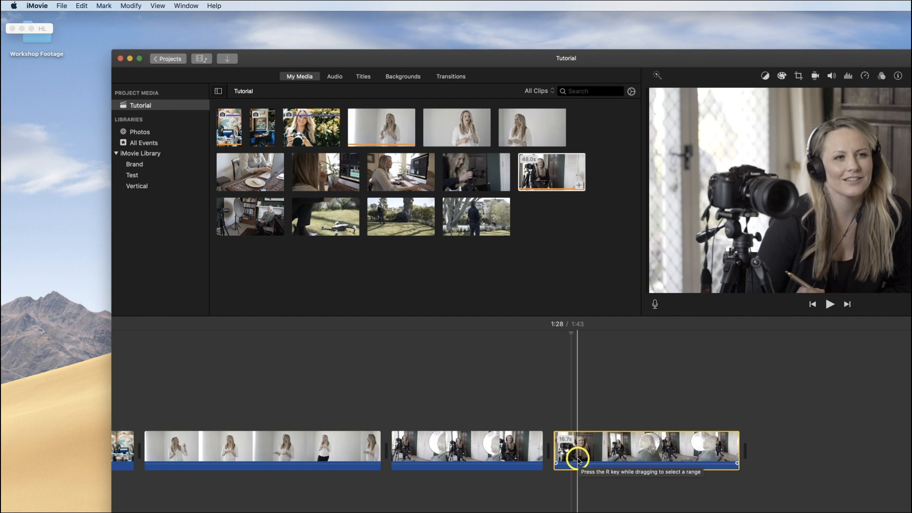
Copy the last timeline clip and paste the copy at the playhead inside it.
right_click(578, 459)
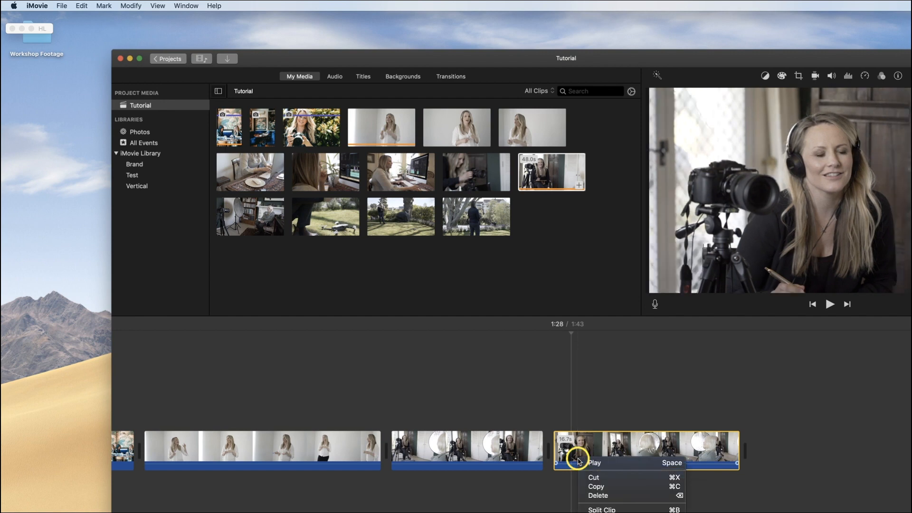
click(600, 486)
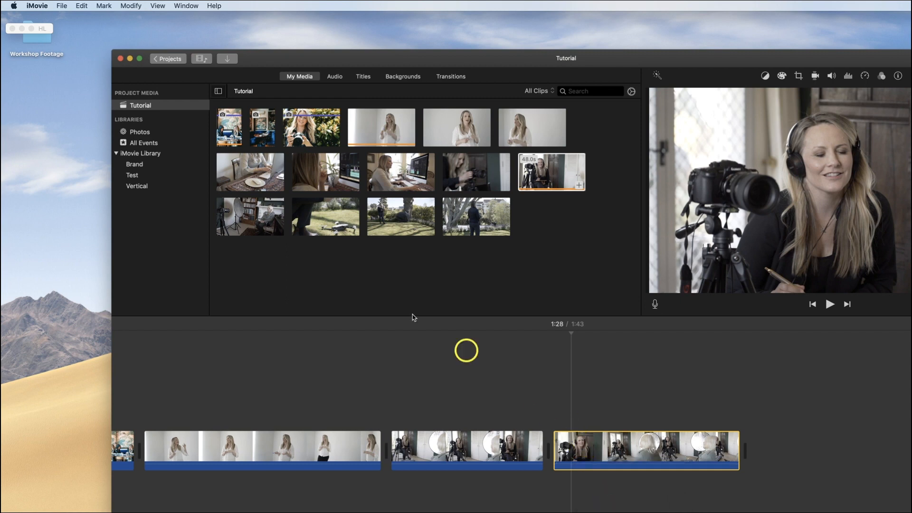
click(81, 6)
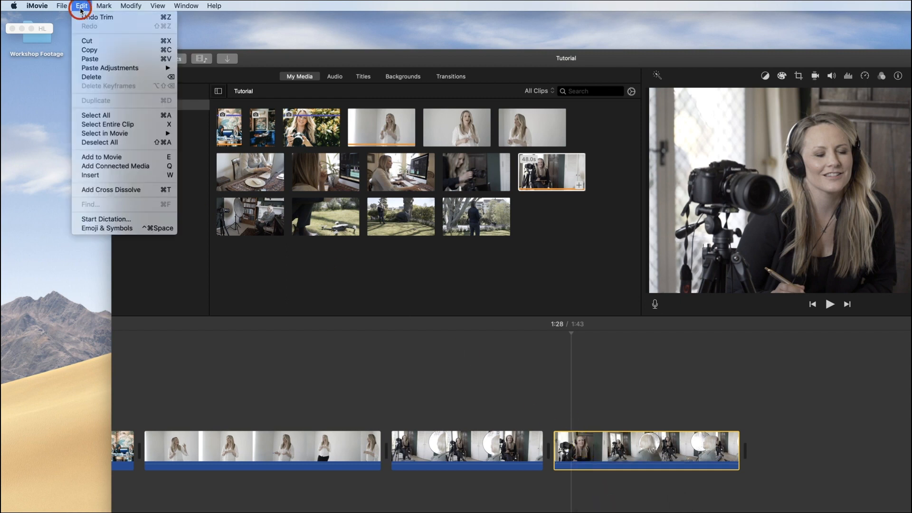
click(90, 59)
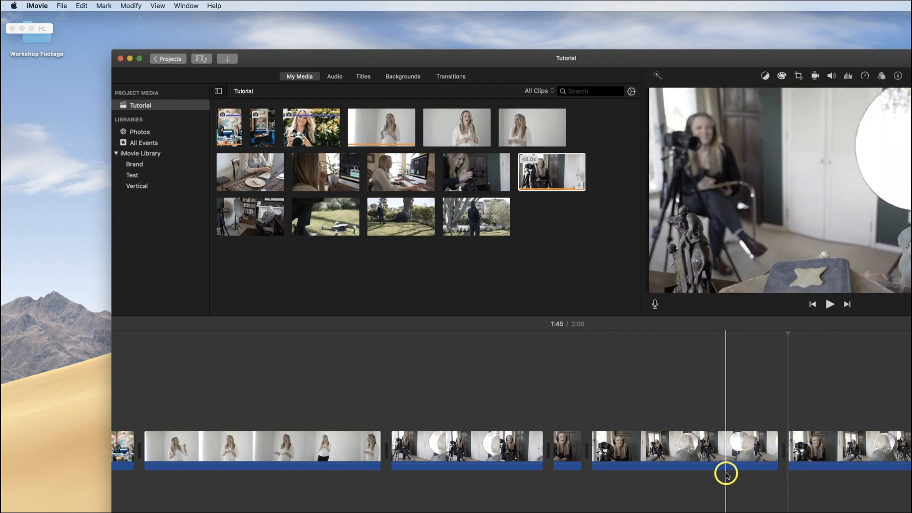
scroll(470, 370, right, 3)
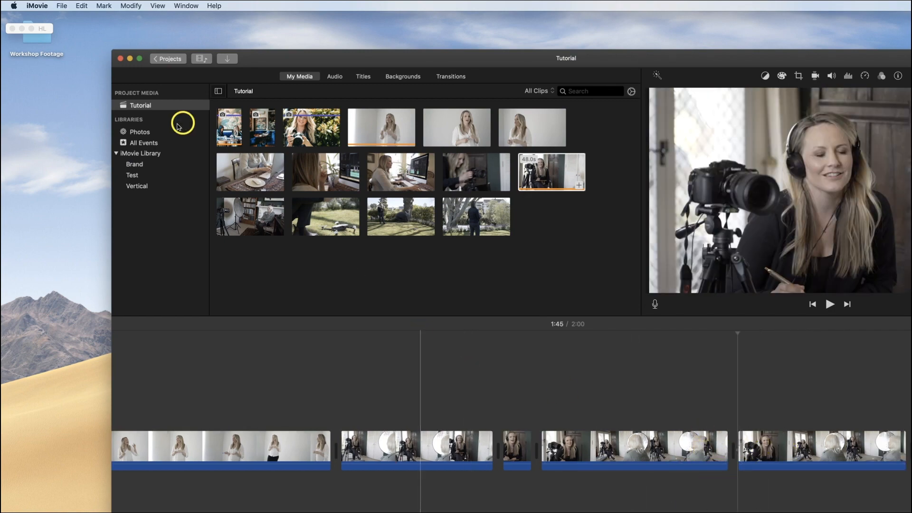
Delete the two leftover pieces of the original clip on either side of the pasted copy.
click(63, 6)
mouse_move(86, 6)
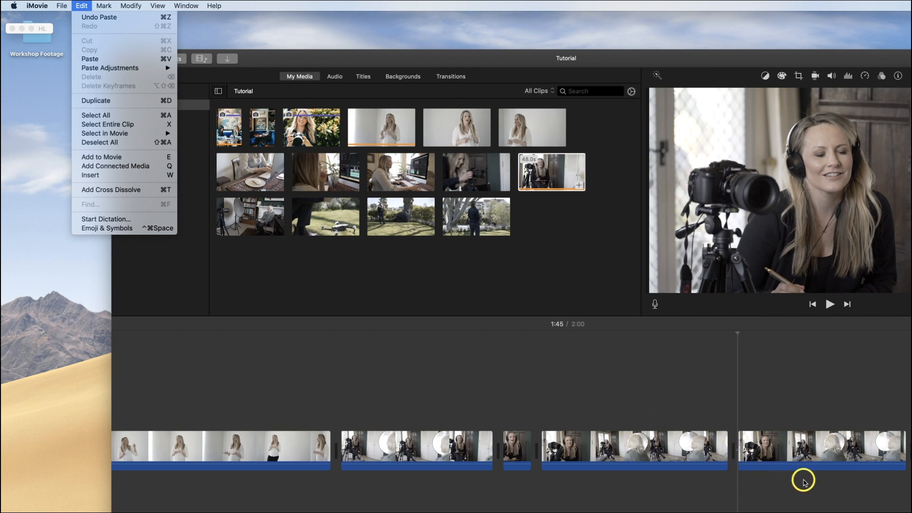
click(781, 453)
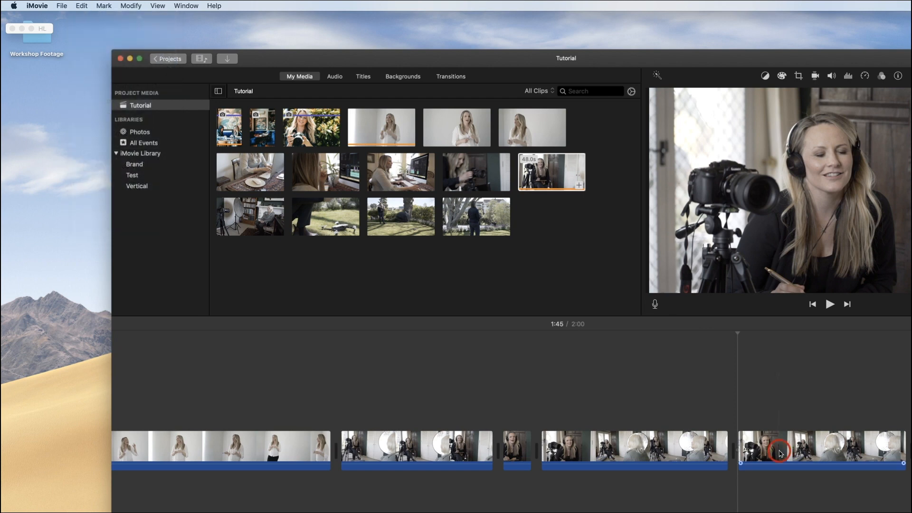
click(777, 450)
click(777, 451)
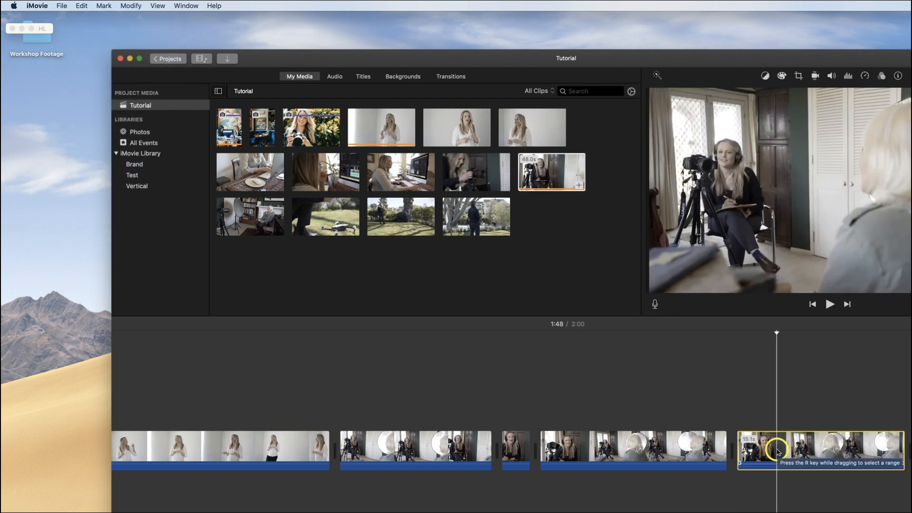
key(Delete)
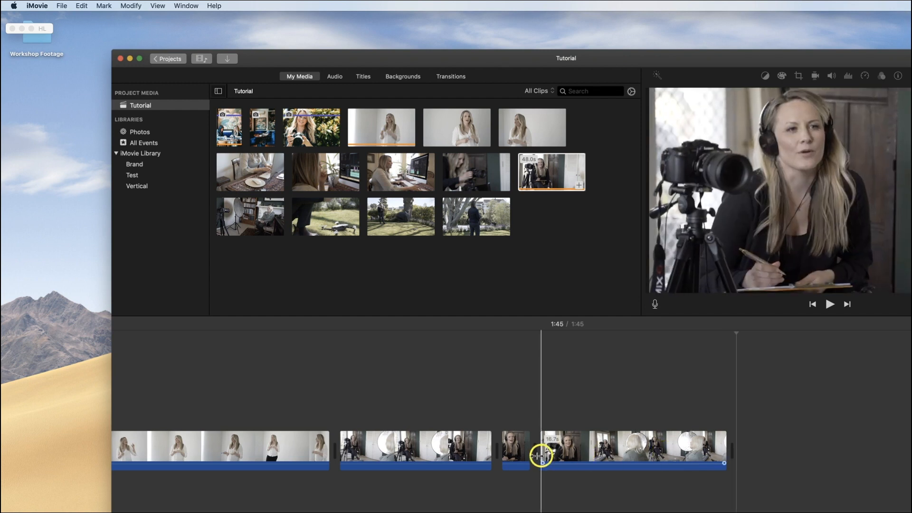
click(516, 449)
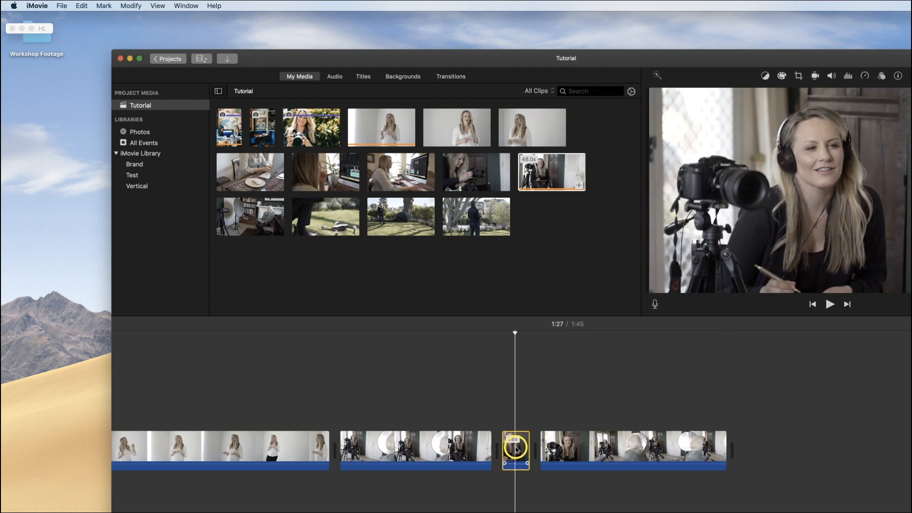
right_click(517, 447)
click(539, 485)
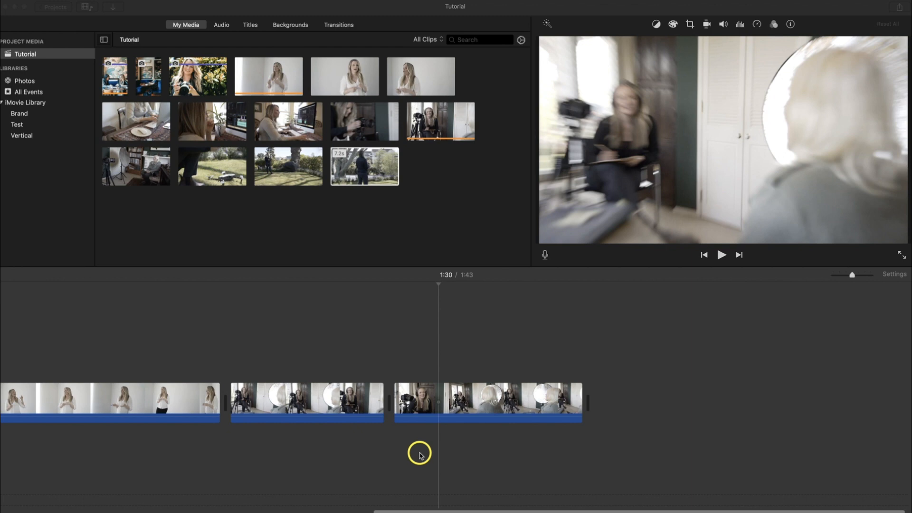
Select a range of about 6 s in the middle of the last timeline clip and delete it.
click(463, 398)
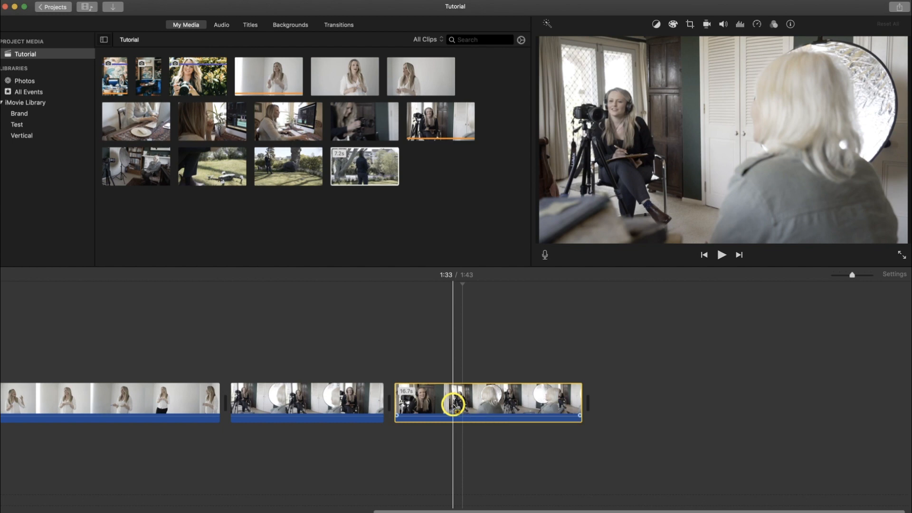
drag(453, 404, 517, 408)
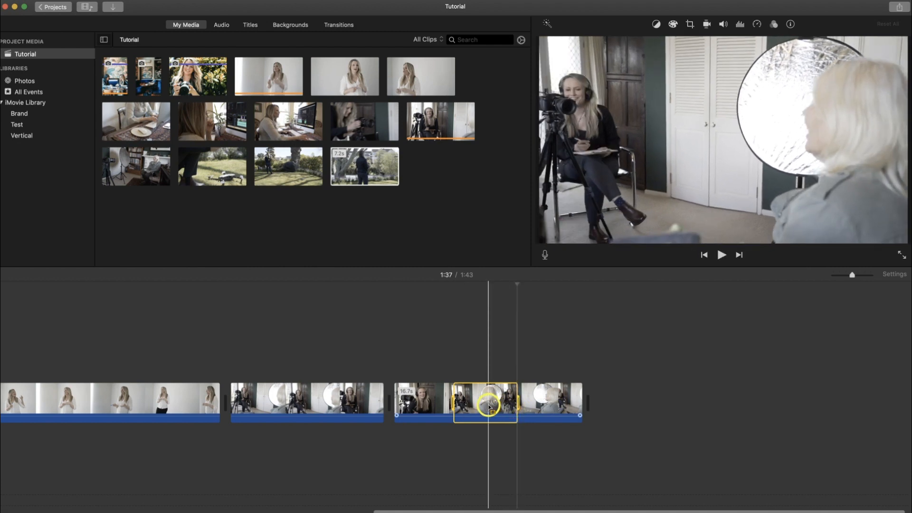
key(Delete)
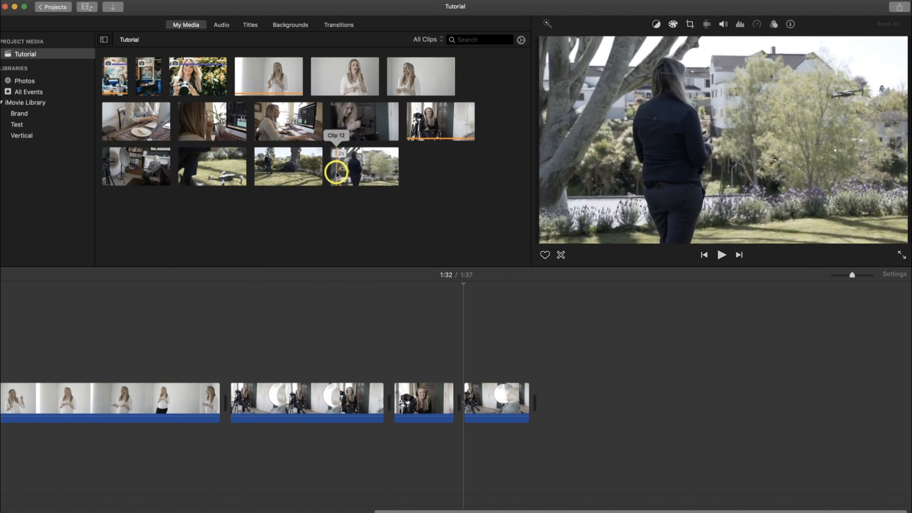
Select a range of about 2 s near the start of Clip 12 and add it to the end of the timeline.
mouse_move(336, 173)
mouse_down()
mouse_move(358, 173)
mouse_move(348, 173)
mouse_up()
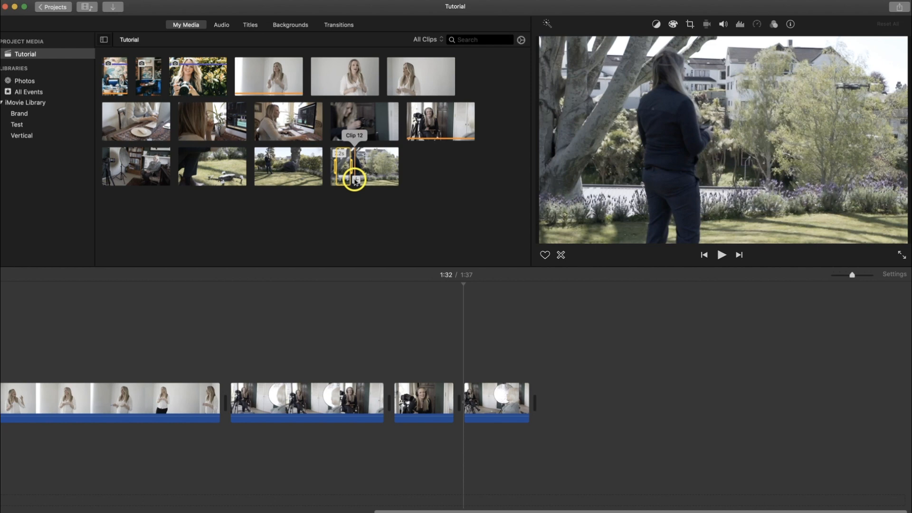
click(355, 180)
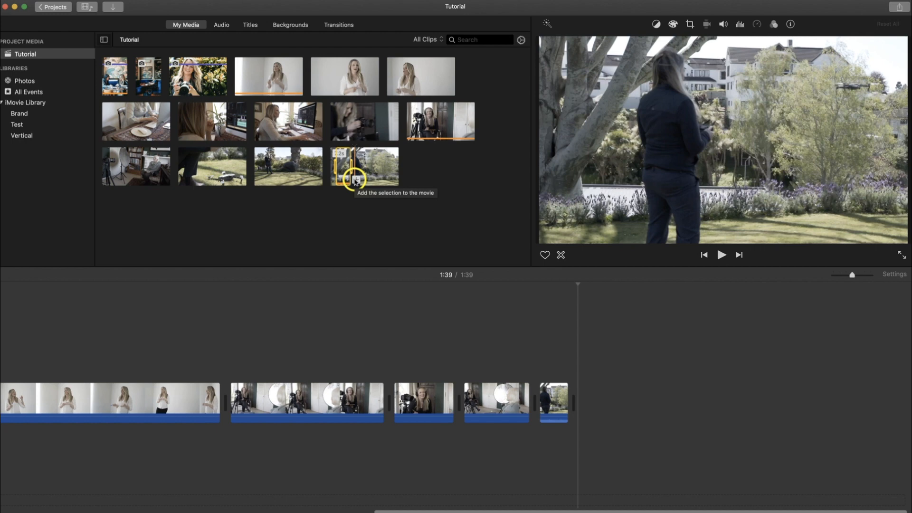
click(285, 173)
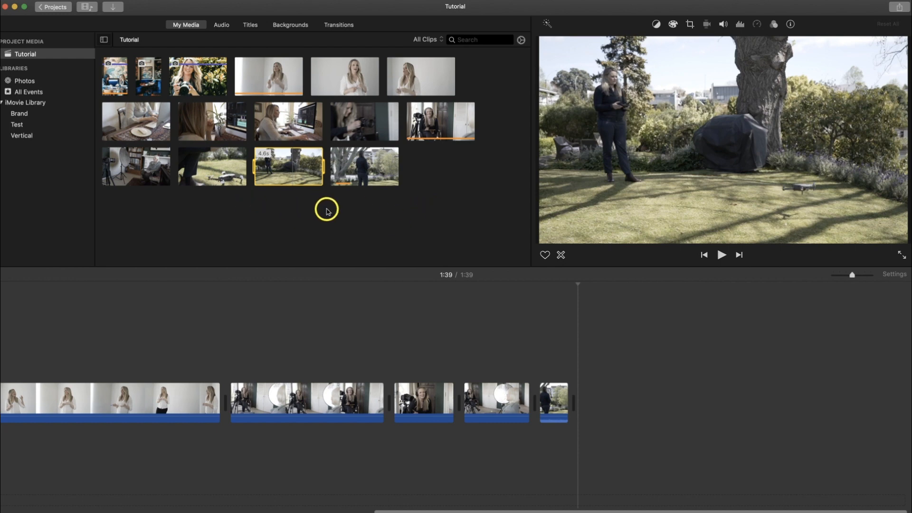
click(283, 174)
click(312, 215)
Mark Clip 10, the drone close-up in the media browser, as a favorite.
click(219, 169)
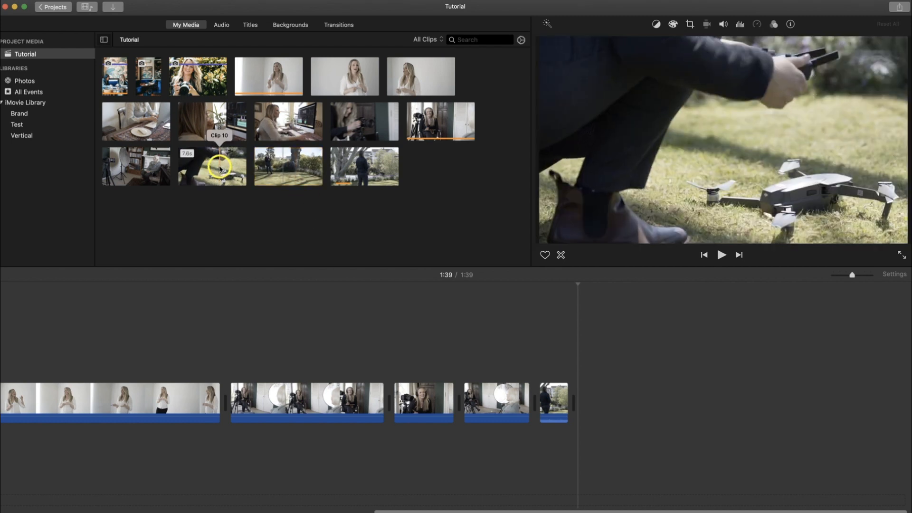
right_click(220, 167)
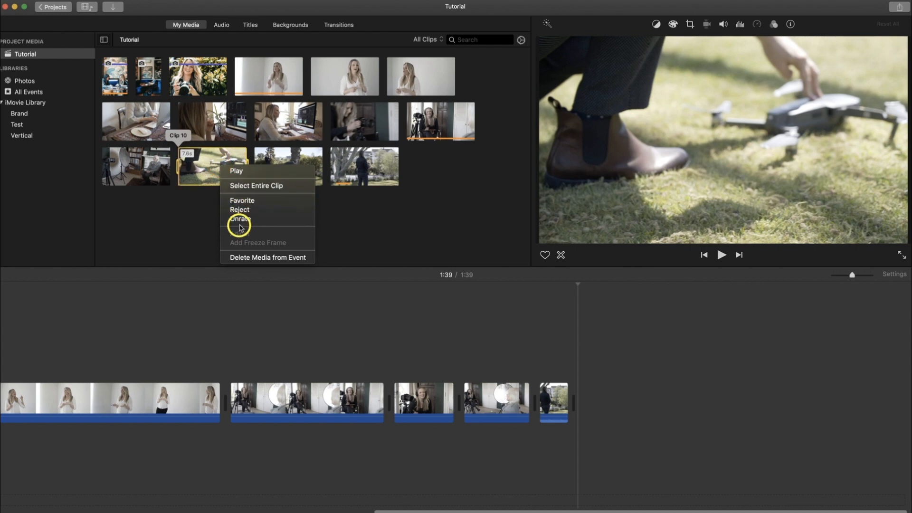
click(247, 205)
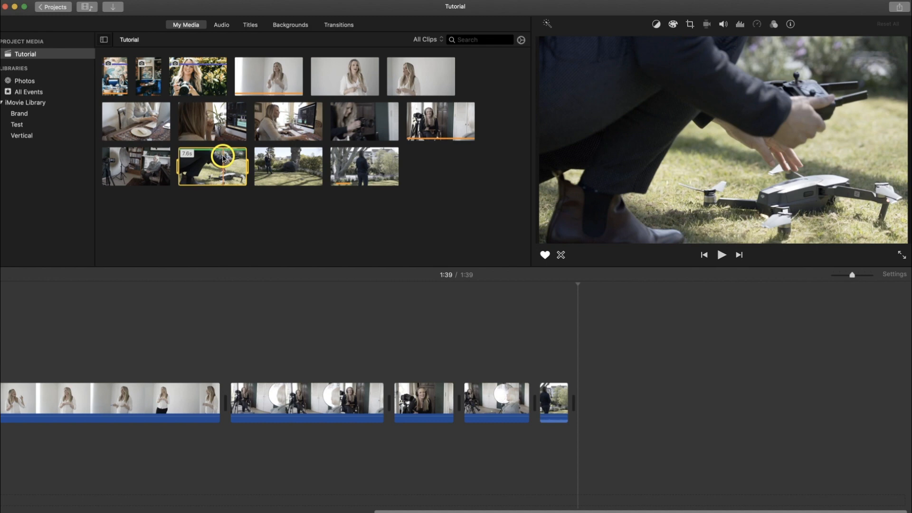
right_click(223, 158)
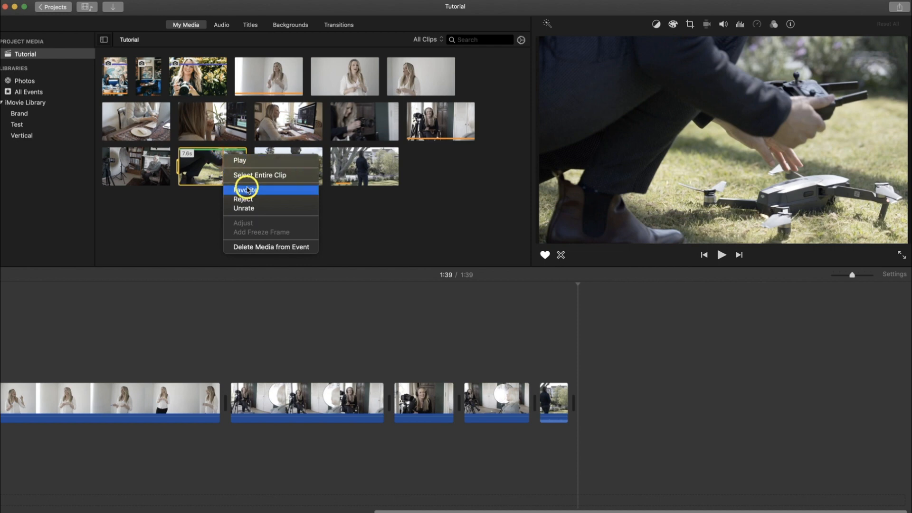
click(187, 212)
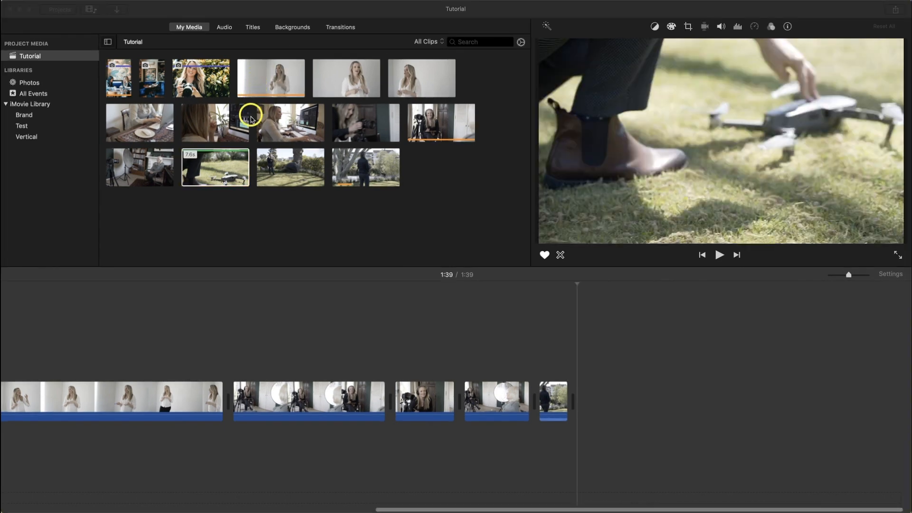
Move the 4 s photo clip of the two women to directly after the long white-wall clip.
drag(438, 508, 254, 494)
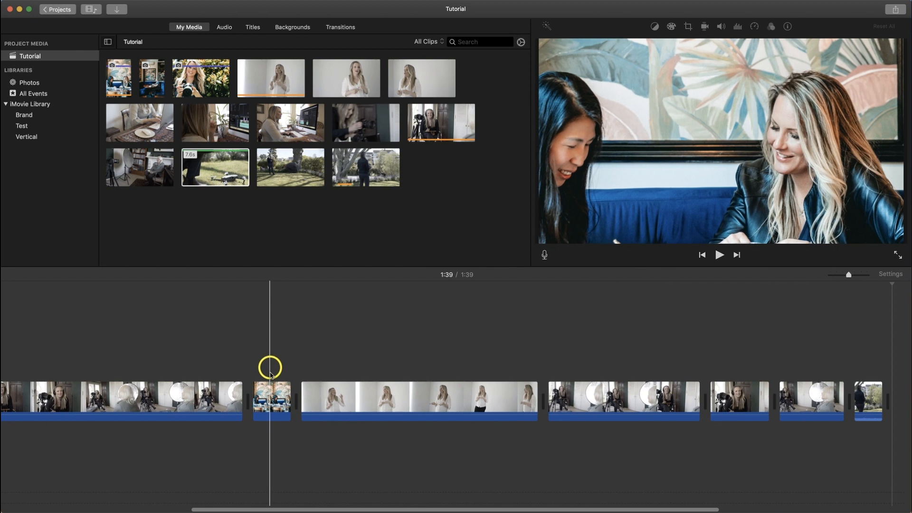
drag(275, 394, 513, 398)
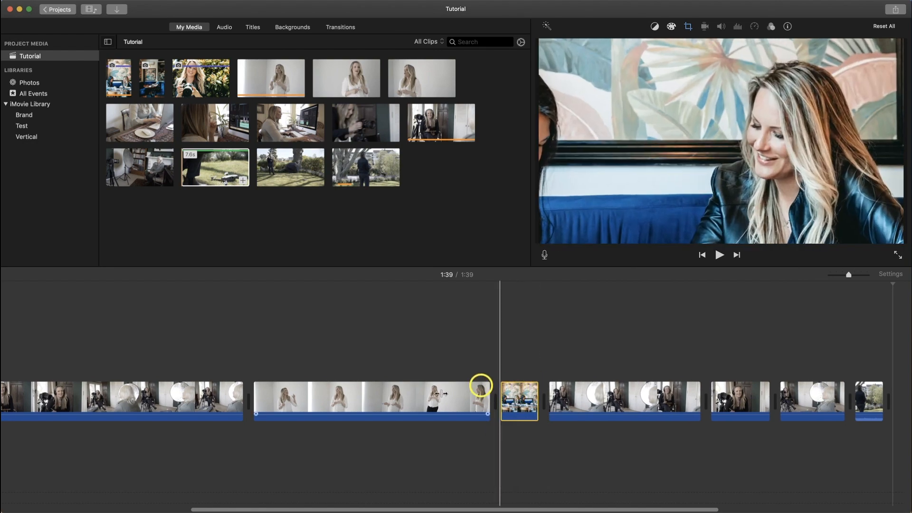
Place the photo clip above the white-wall clip as an overlay, and return it to the main track before that clip.
drag(521, 388, 311, 360)
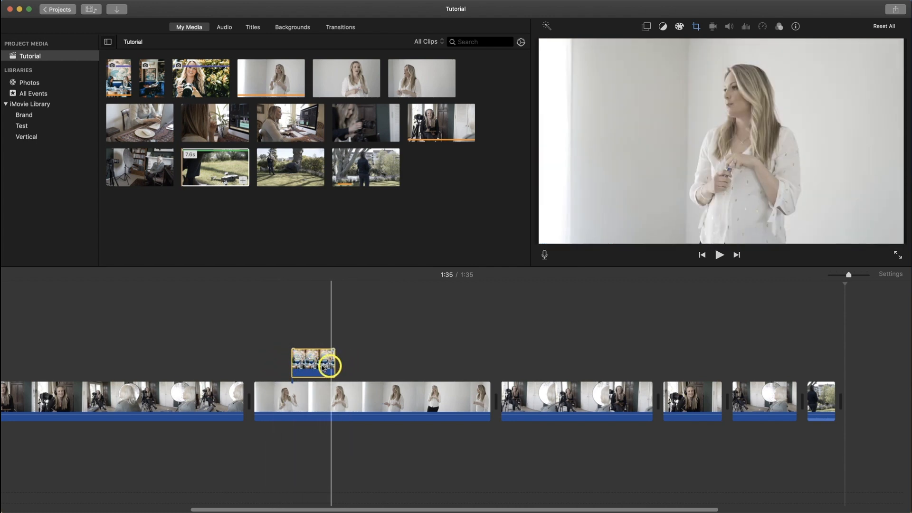
drag(318, 360, 257, 393)
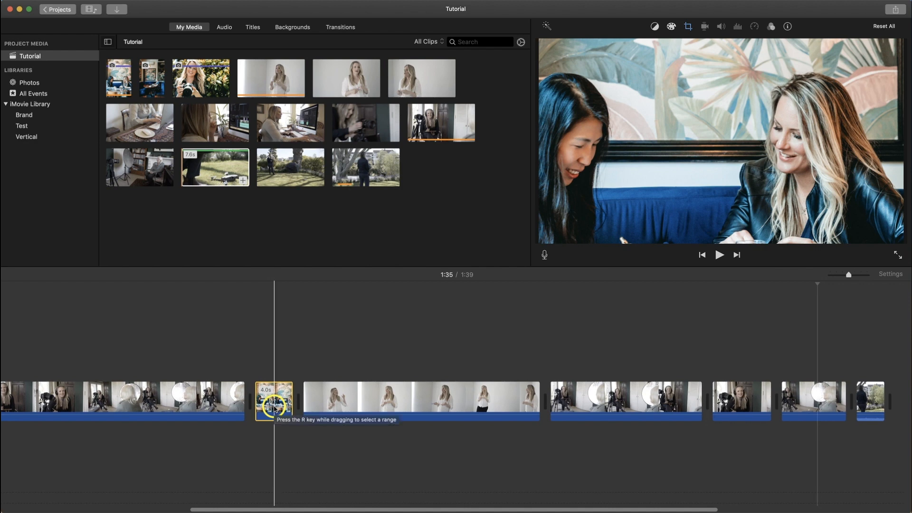
Stack the photo clip above the middle of the white-wall clip, and move it back into the main track after that clip.
drag(274, 407, 367, 380)
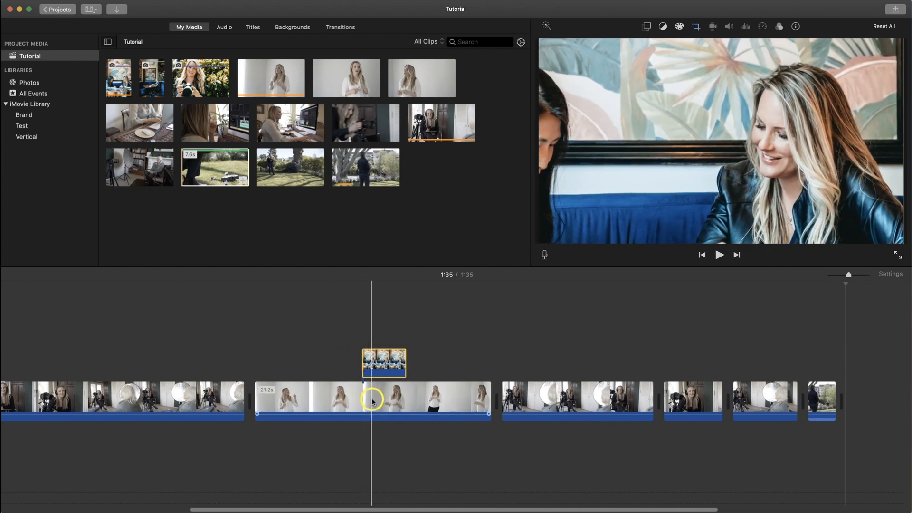
drag(372, 394, 380, 365)
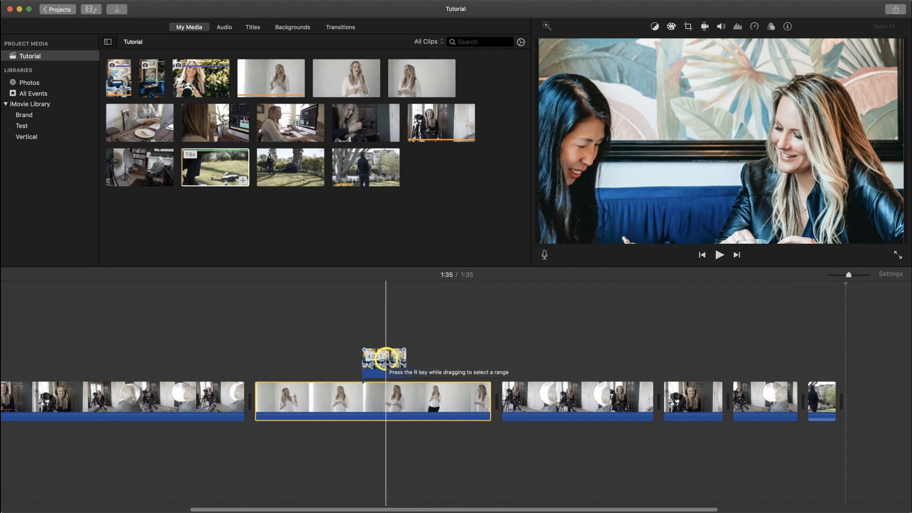
drag(387, 360, 498, 401)
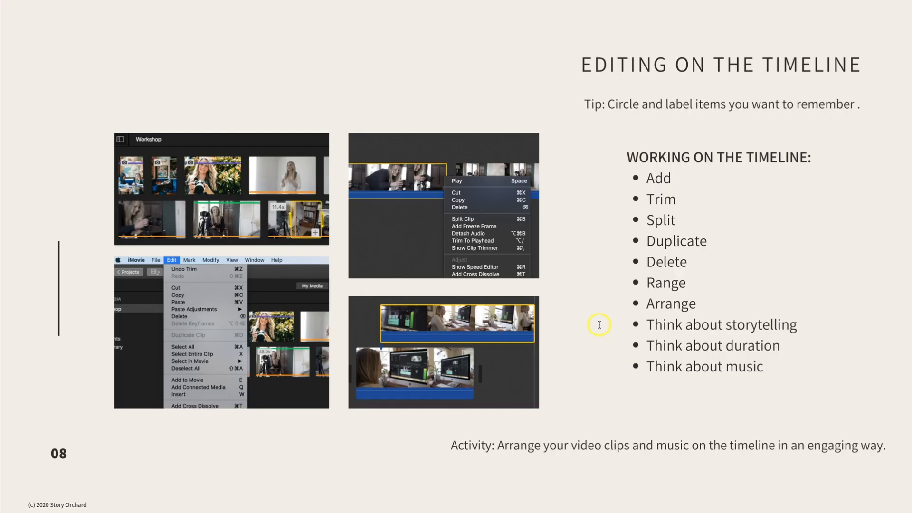
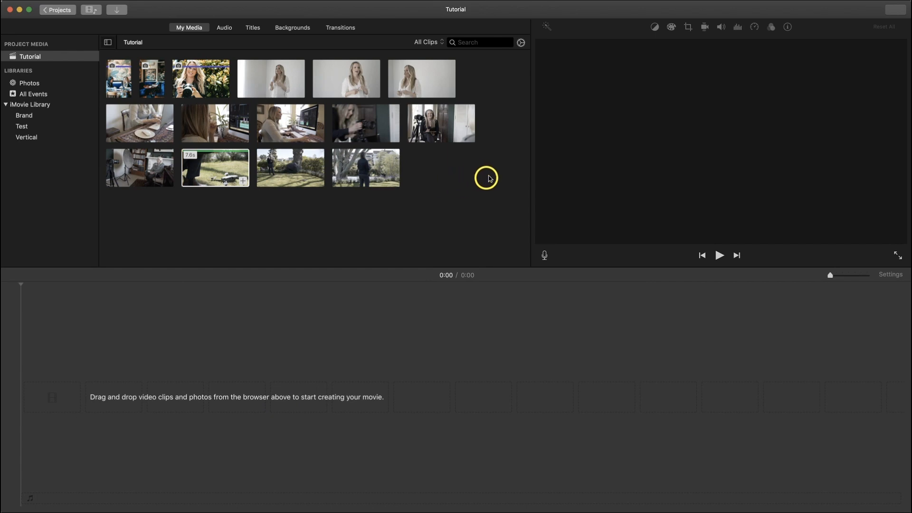
Add all clips and photos from the media browser to the empty timeline and briefly play the drone close-up clip.
drag(498, 71, 114, 190)
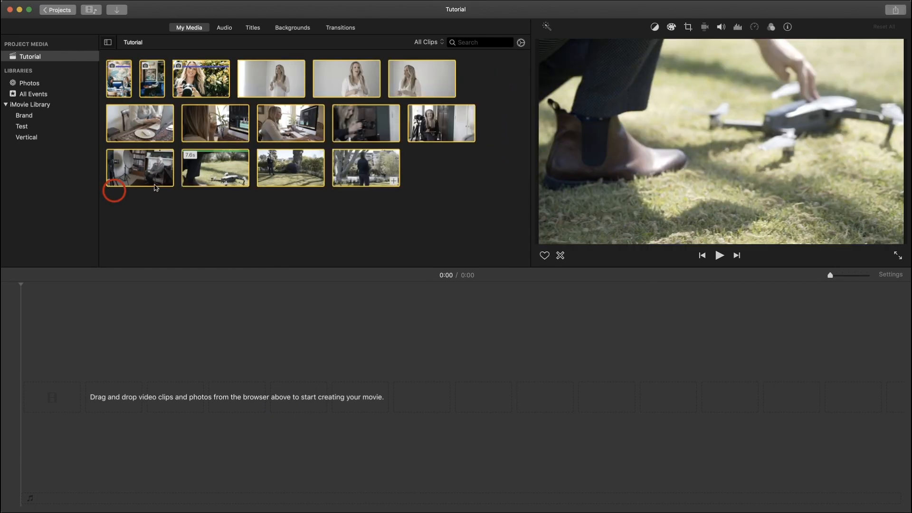
drag(143, 159, 91, 382)
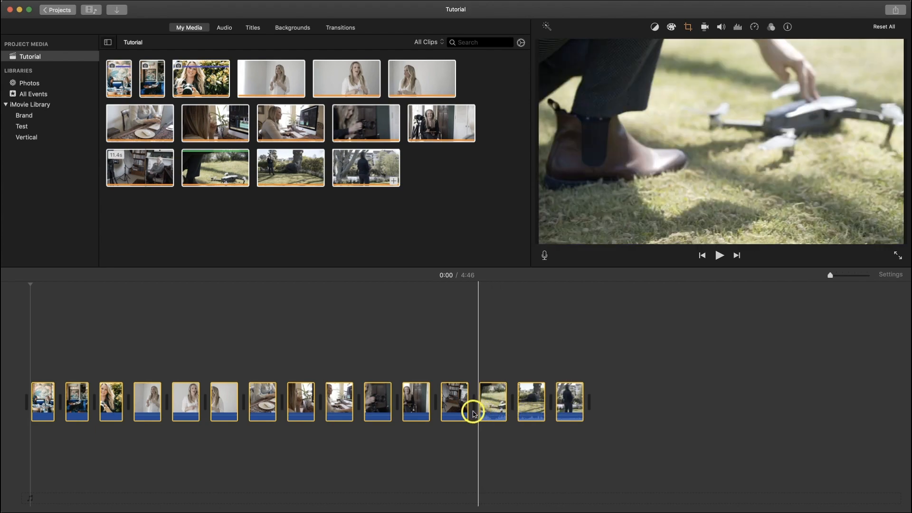
key(space)
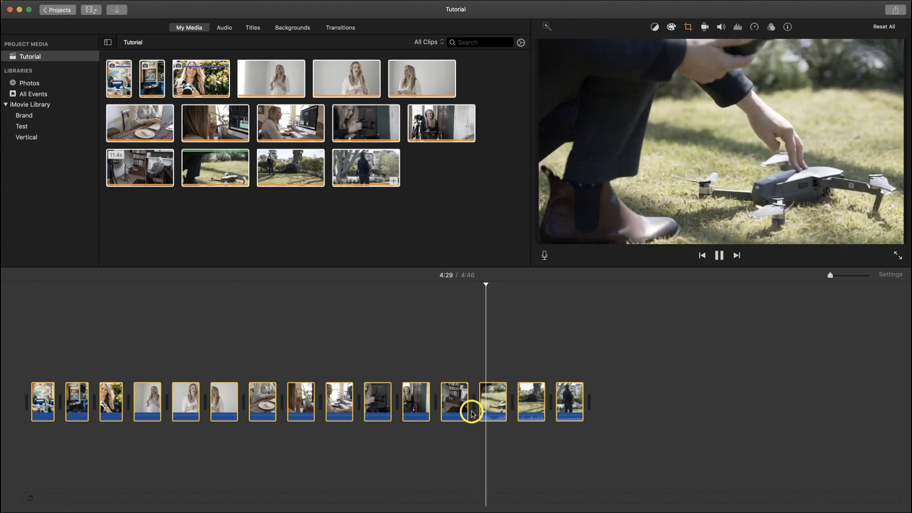
key(space)
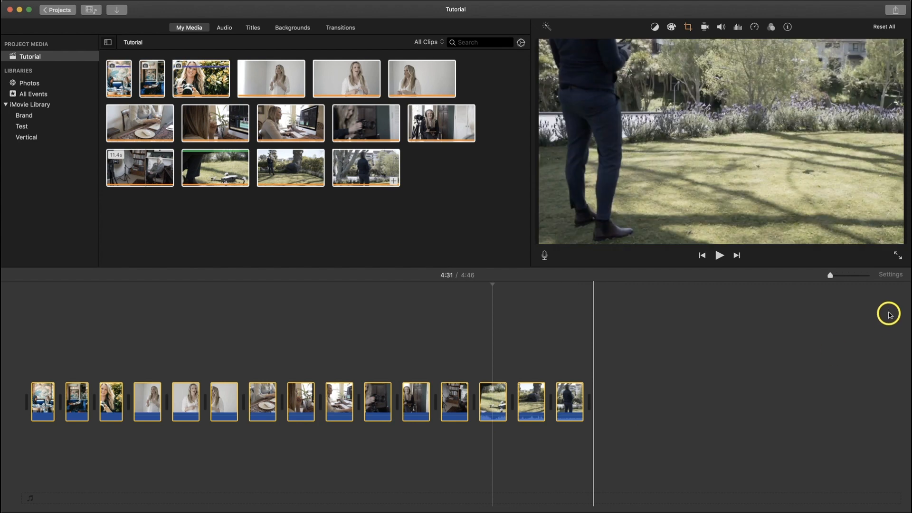
Turn the audio waveforms off and back on in the project settings.
click(889, 276)
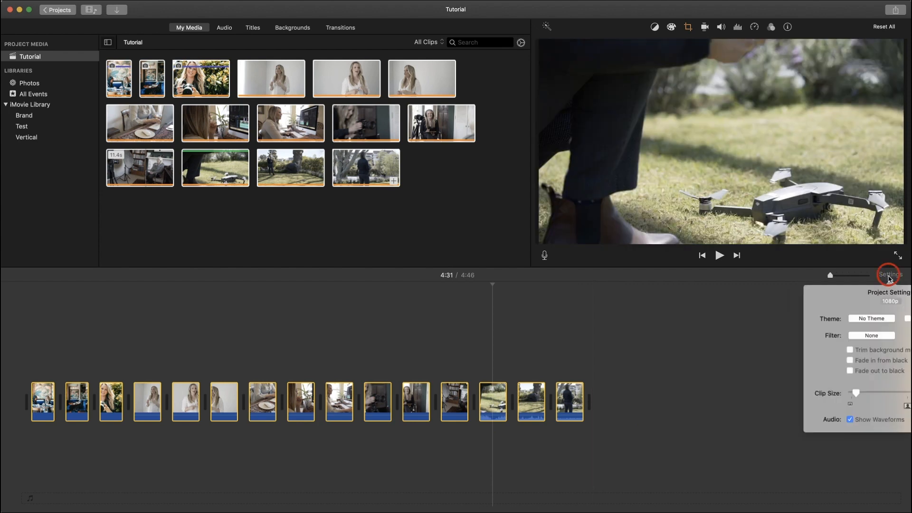
click(849, 419)
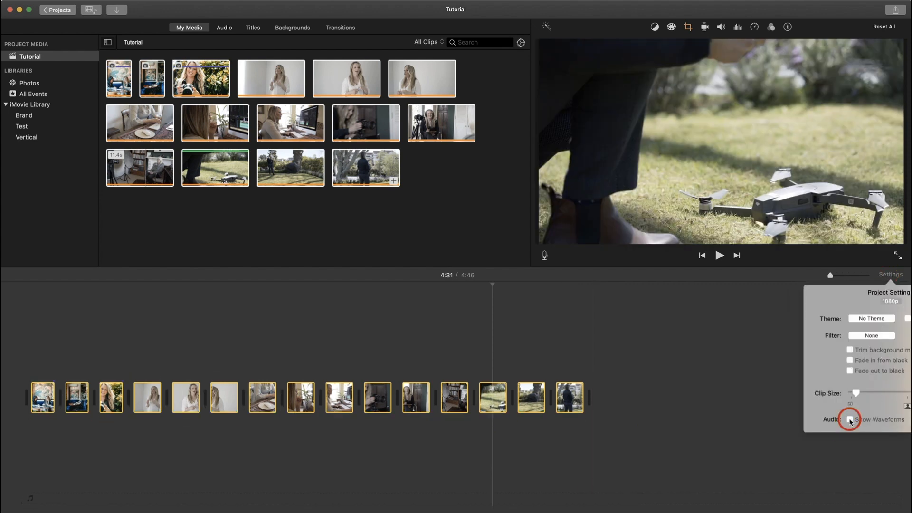
click(850, 420)
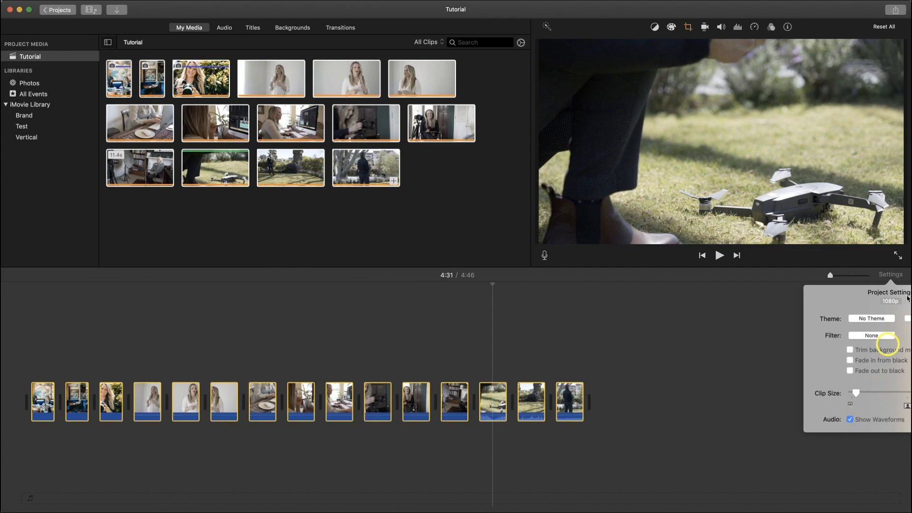
click(889, 276)
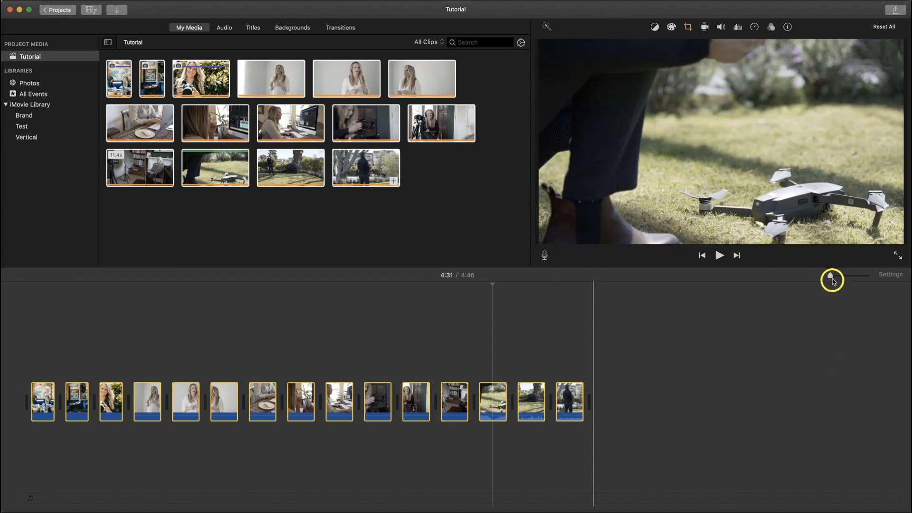
Zoom in on the timeline and increase the clip size in the project settings to enlarge the waveforms.
drag(834, 277, 849, 278)
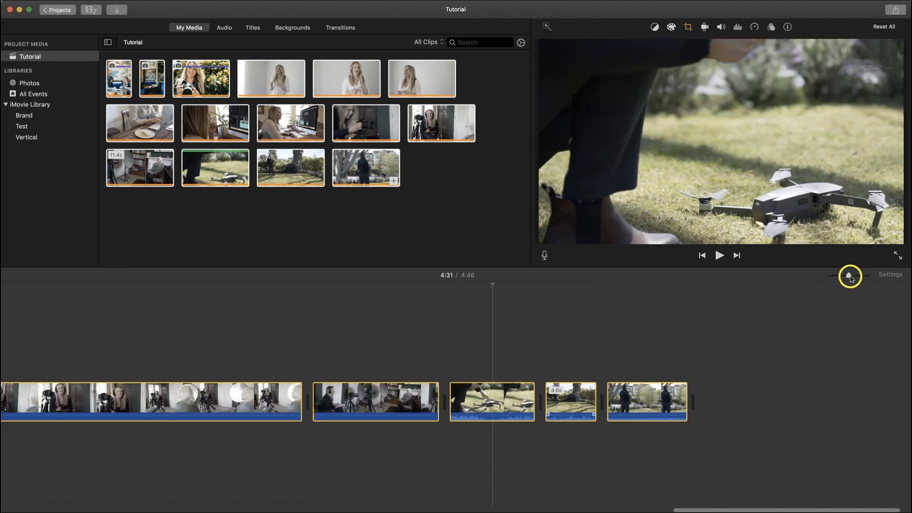
click(892, 275)
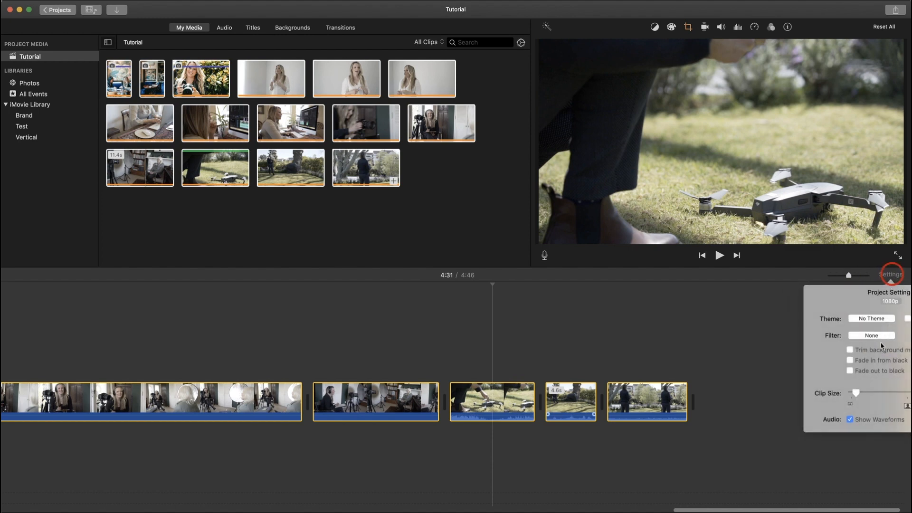
drag(855, 393, 889, 393)
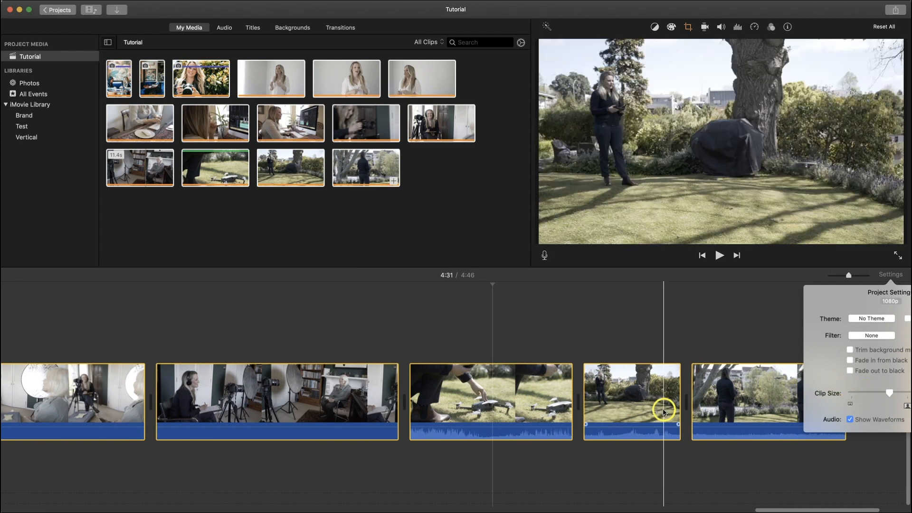
Lower the drone close-up clip's volume all the way down and play the clip from its start.
drag(473, 427, 472, 438)
key(space)
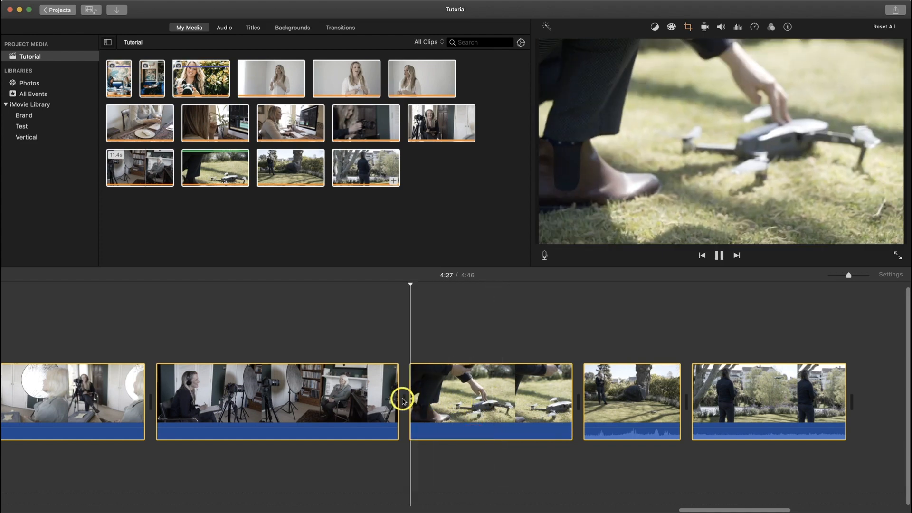
key(space)
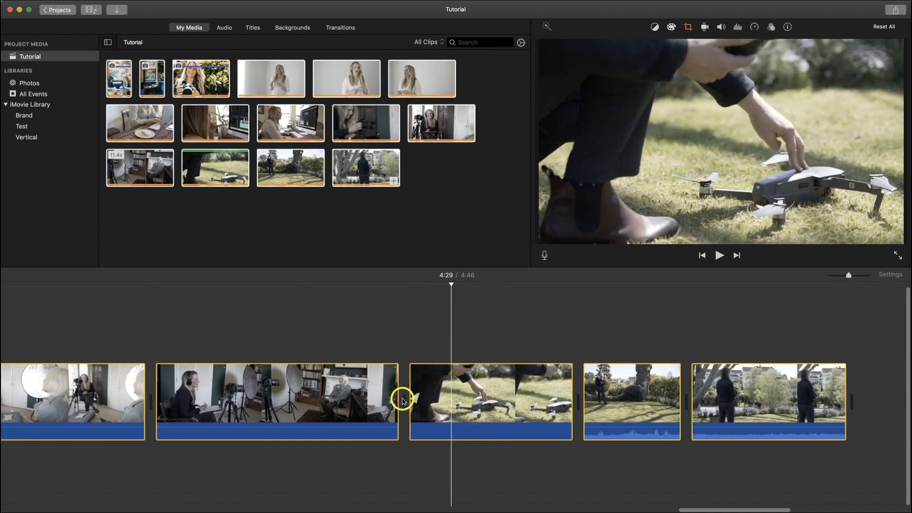
Raise the drone close-up clip's volume partway and play the clip from near its middle.
drag(472, 435, 472, 430)
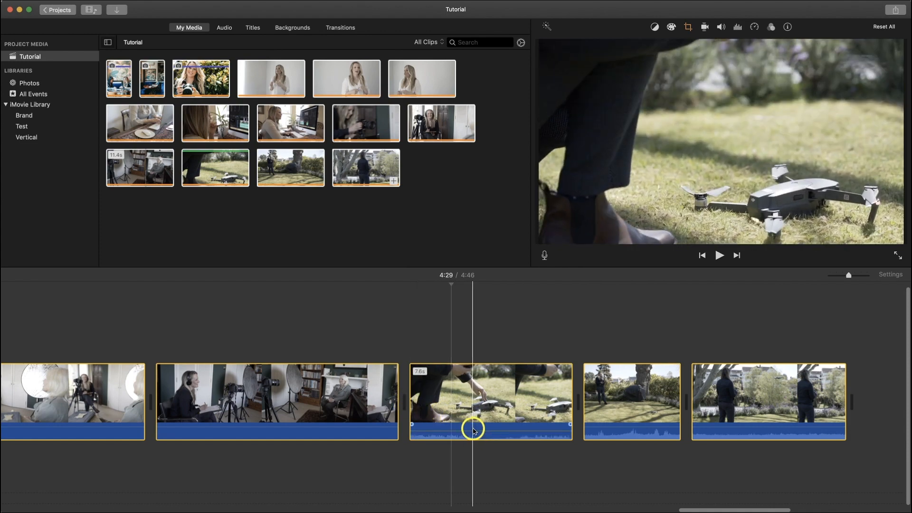
key(space)
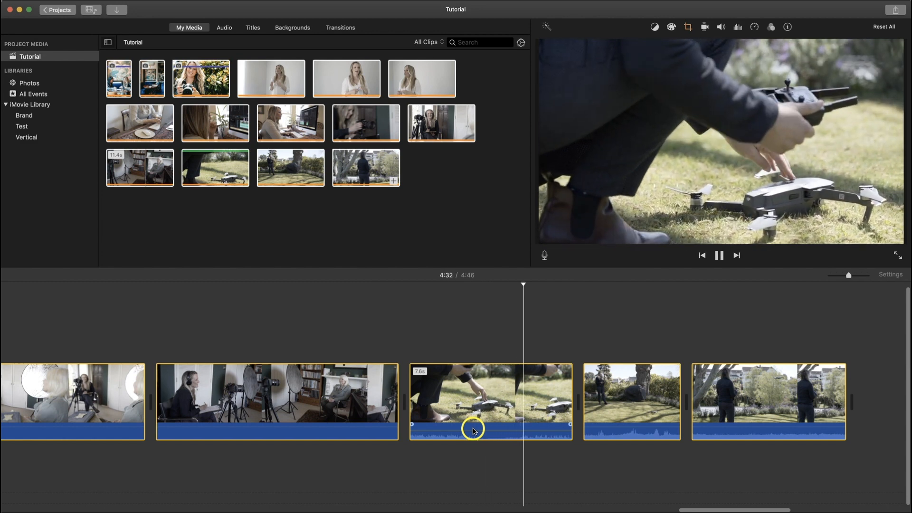
key(space)
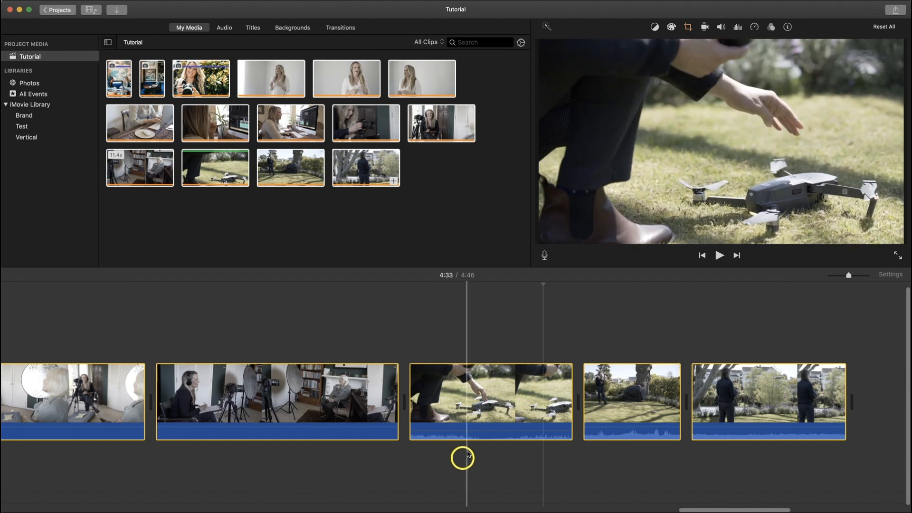
Add an audio fade-in and an audio fade-out of about 2 s each to the drone close-up clip.
click(494, 456)
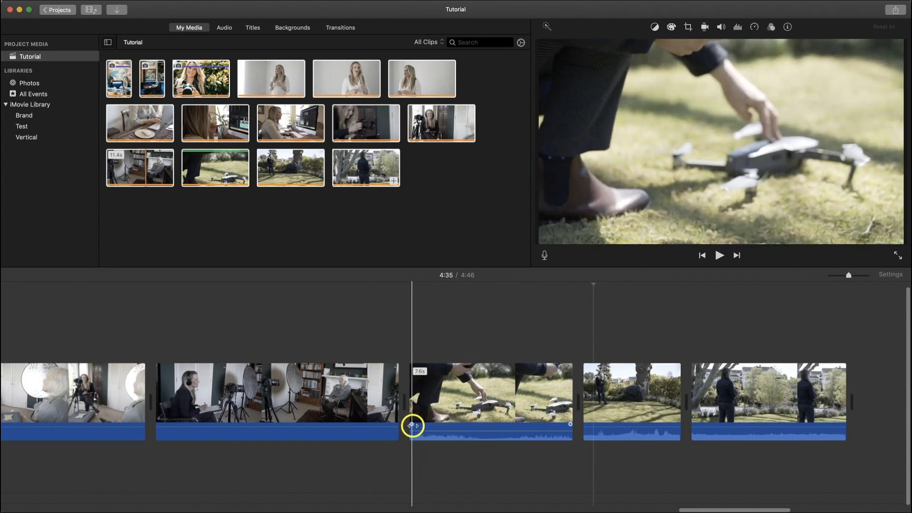
click(412, 425)
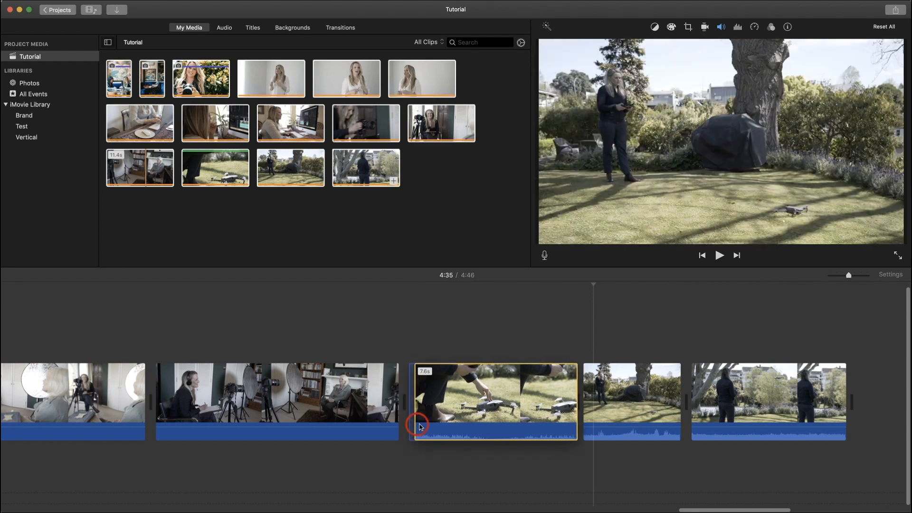
drag(411, 425, 458, 424)
drag(569, 424, 532, 424)
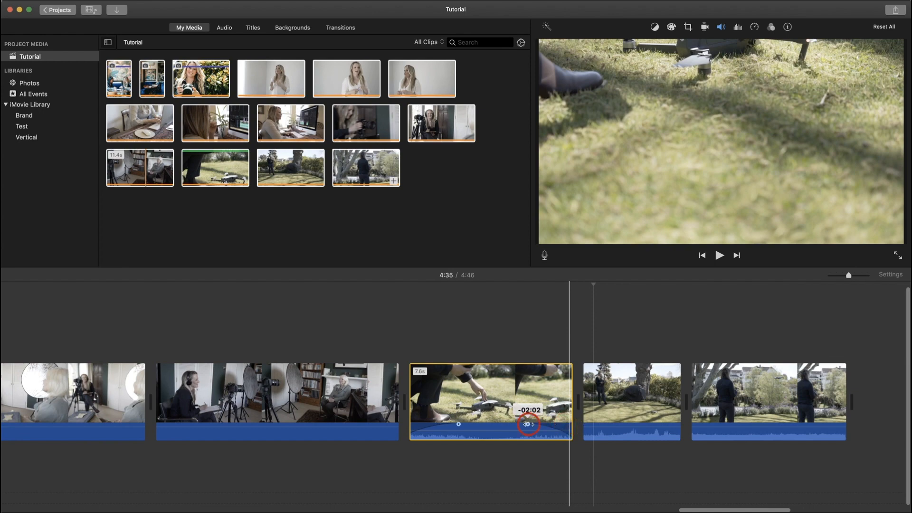
Play the drone close-up clip from near its start through its end to hear the audio fade-in and fade-out.
click(424, 425)
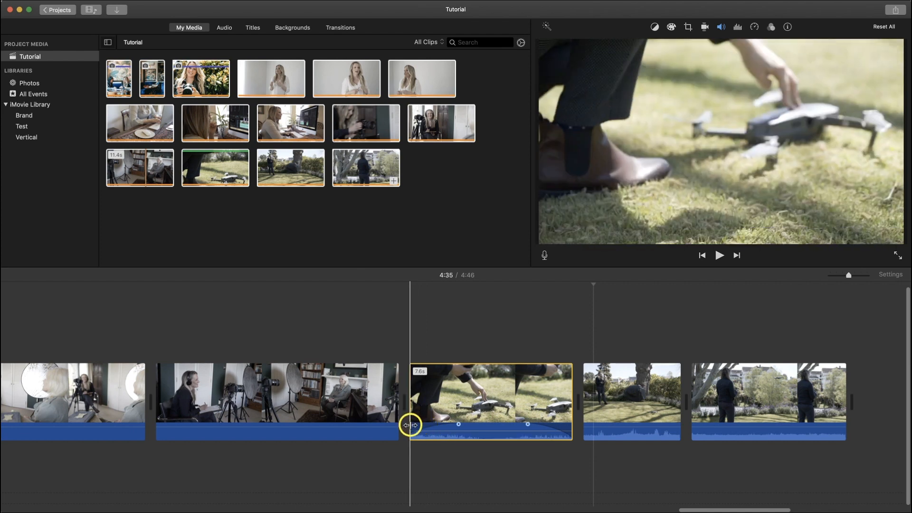
key(space)
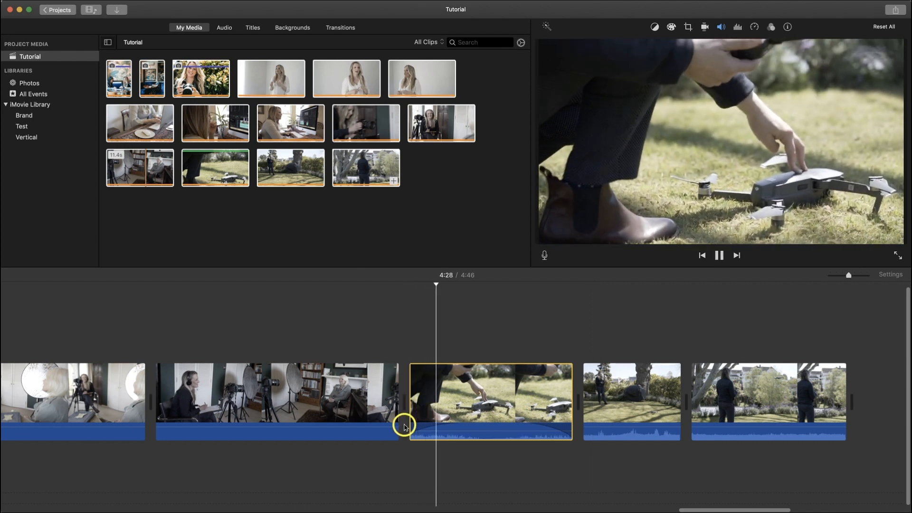
key(space)
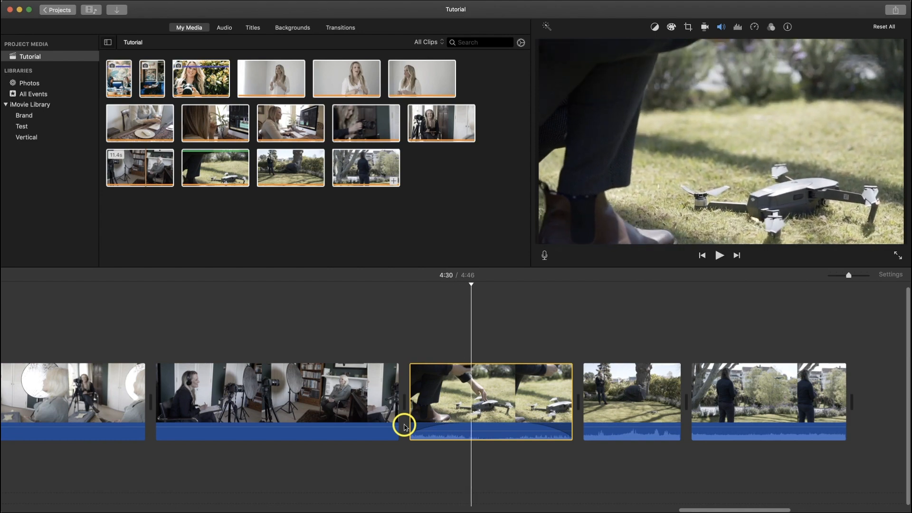
key(space)
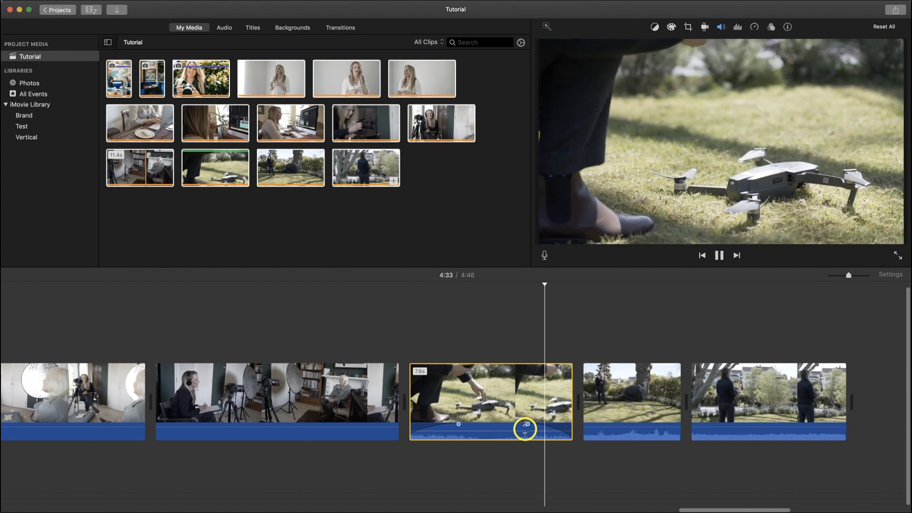
key(space)
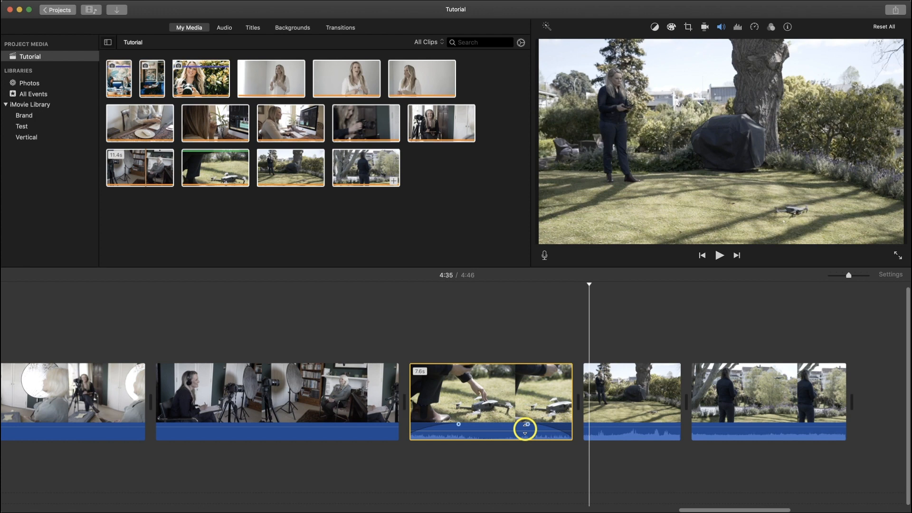
Detach the audio from the drone close-up clip and select the detached audio clip.
right_click(530, 404)
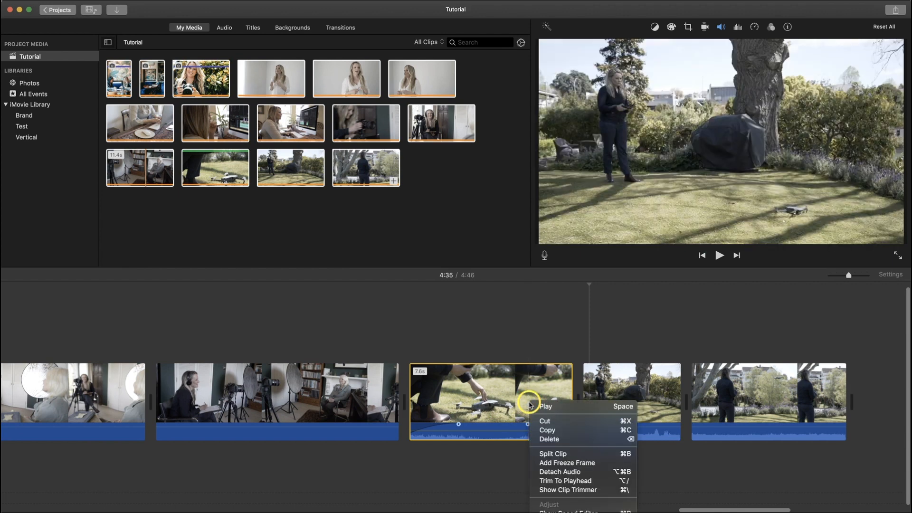
click(548, 472)
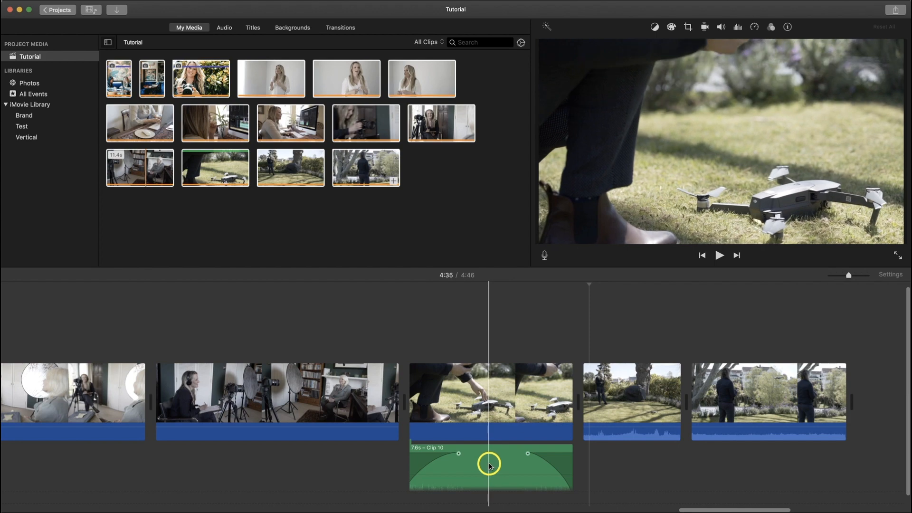
mouse_move(476, 461)
mouse_down()
mouse_move(643, 464)
mouse_move(466, 460)
mouse_up()
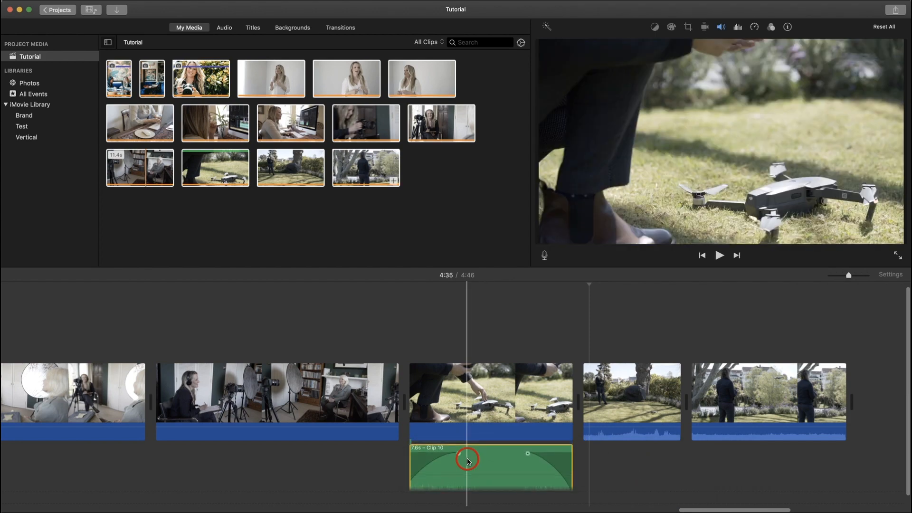
right_click(484, 463)
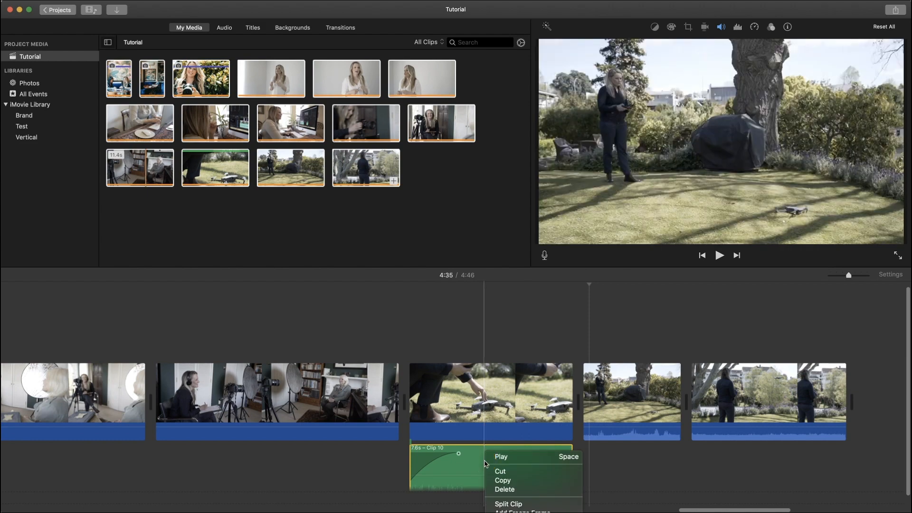
click(510, 481)
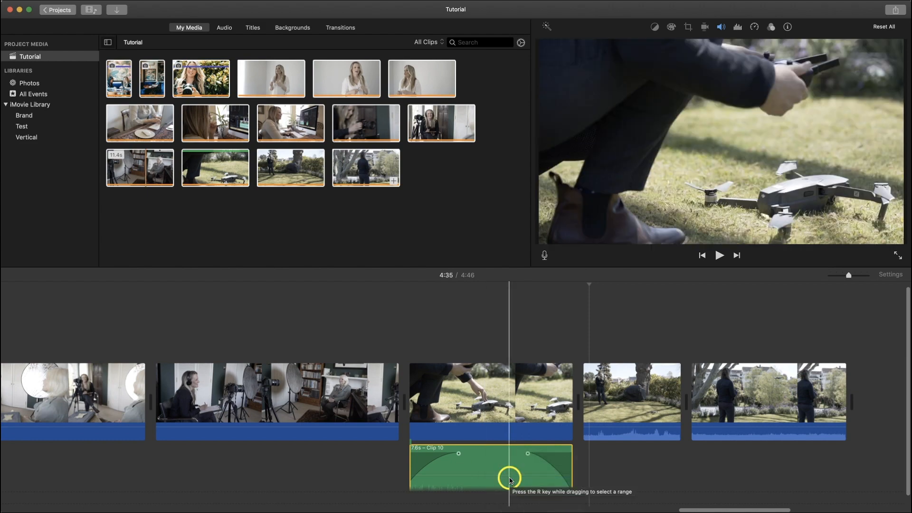
Set the detached drone audio's volume to 95%, and mute and unmute it once.
click(528, 475)
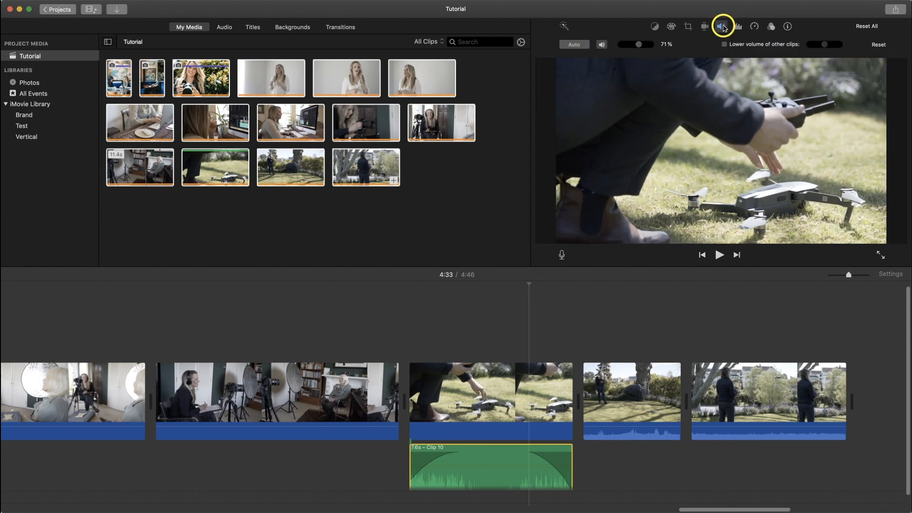
drag(638, 44, 652, 46)
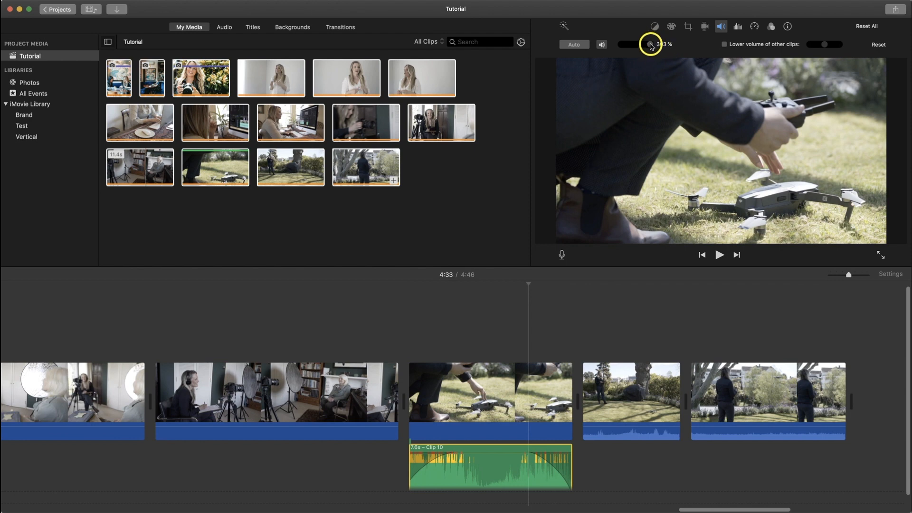
drag(650, 47, 645, 46)
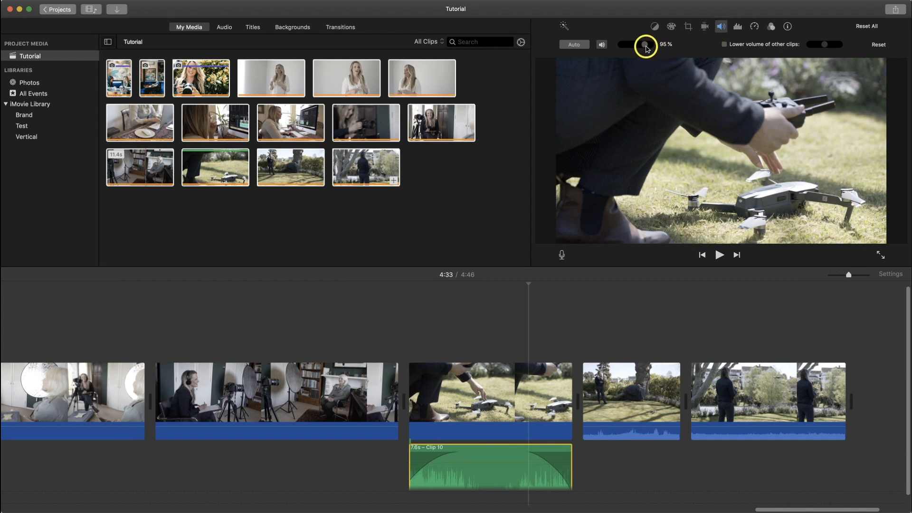
click(602, 45)
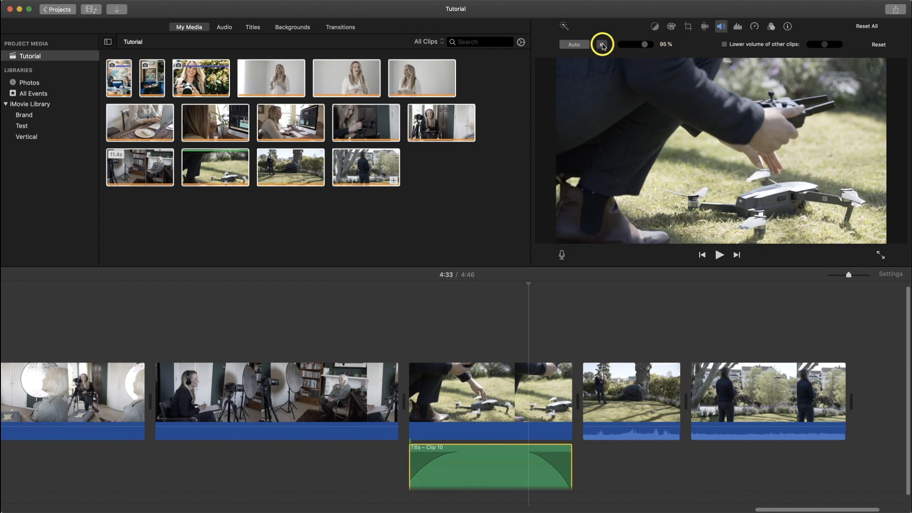
click(602, 45)
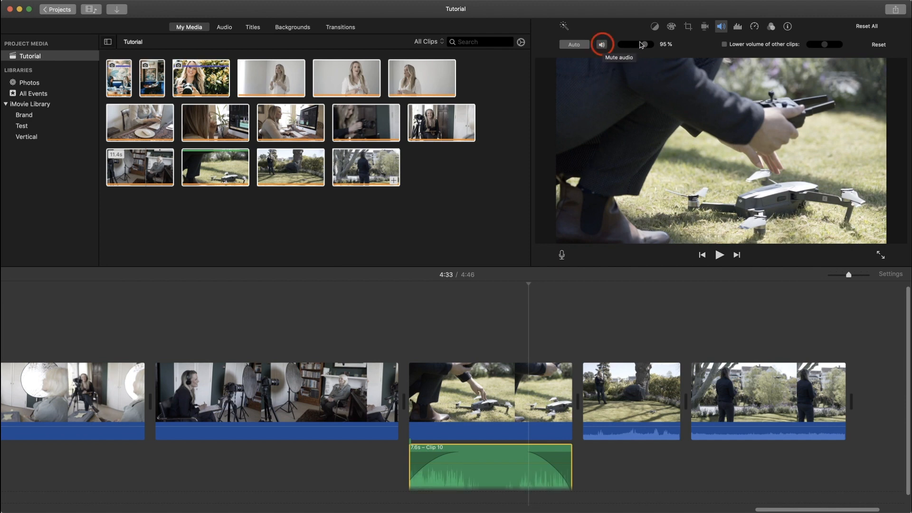
Try background noise reduction on the detached drone audio, switch it back off, and view the equalizer presets.
click(739, 27)
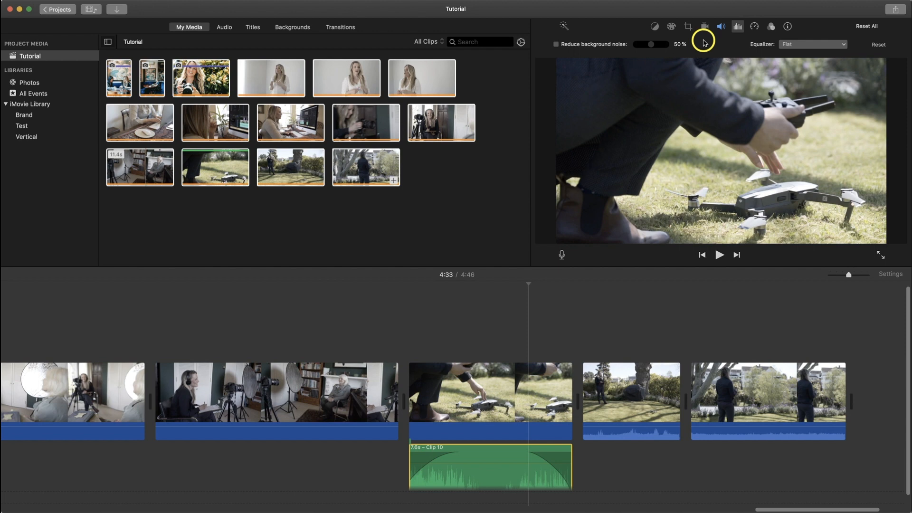
click(652, 44)
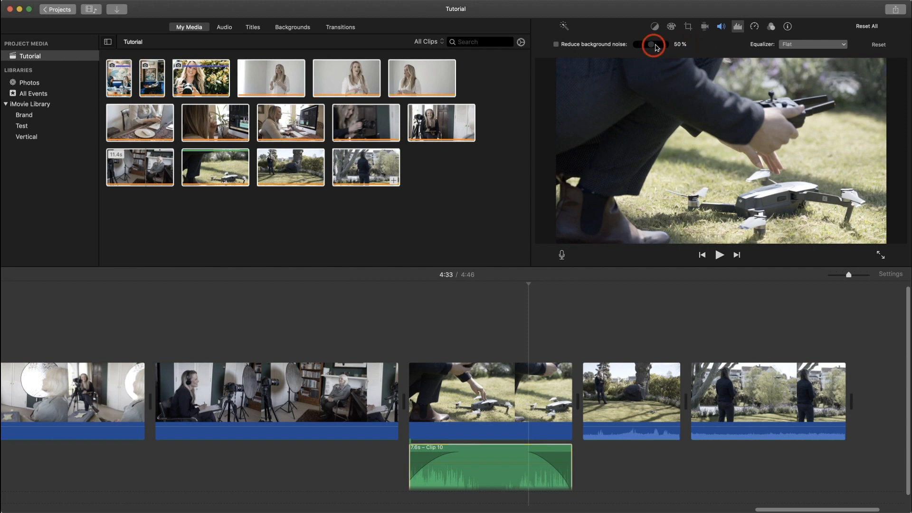
click(646, 45)
click(555, 44)
drag(651, 45, 652, 45)
click(555, 45)
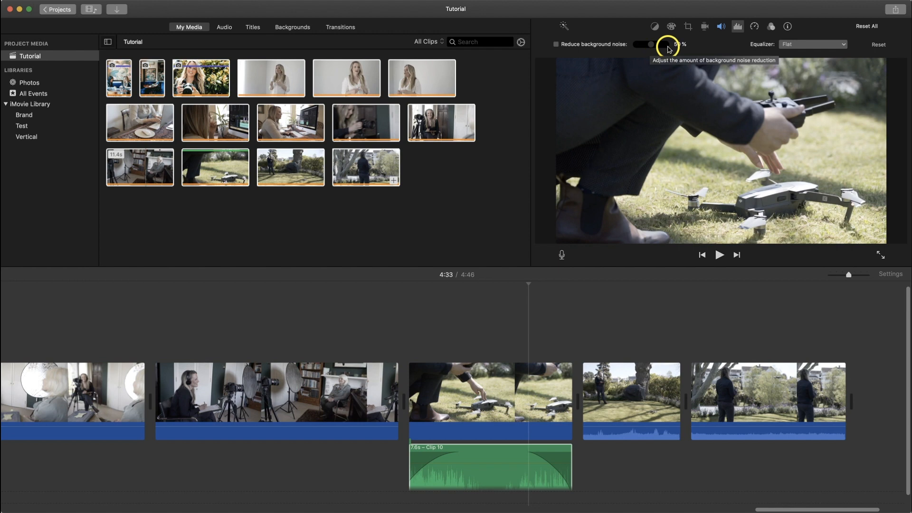
click(844, 45)
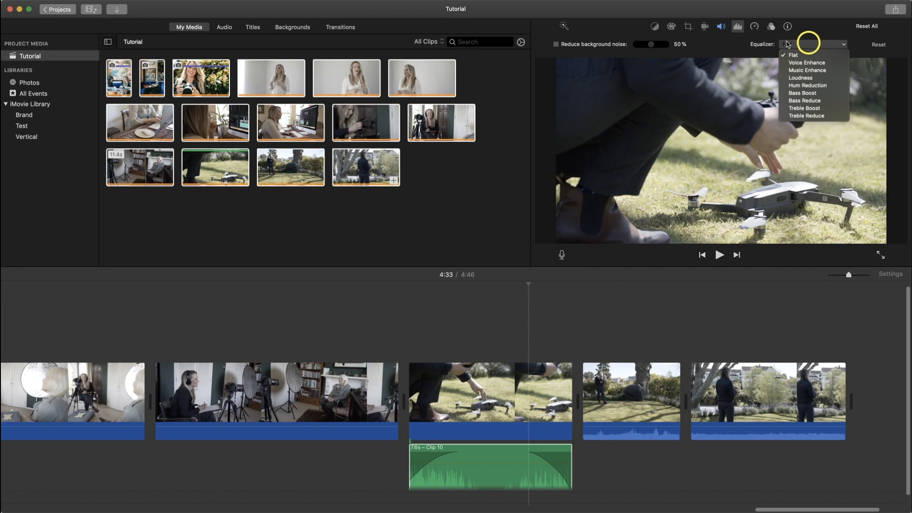
Open the audio library's sound effects and preview the Door Metal Squeak effect.
click(225, 29)
click(225, 30)
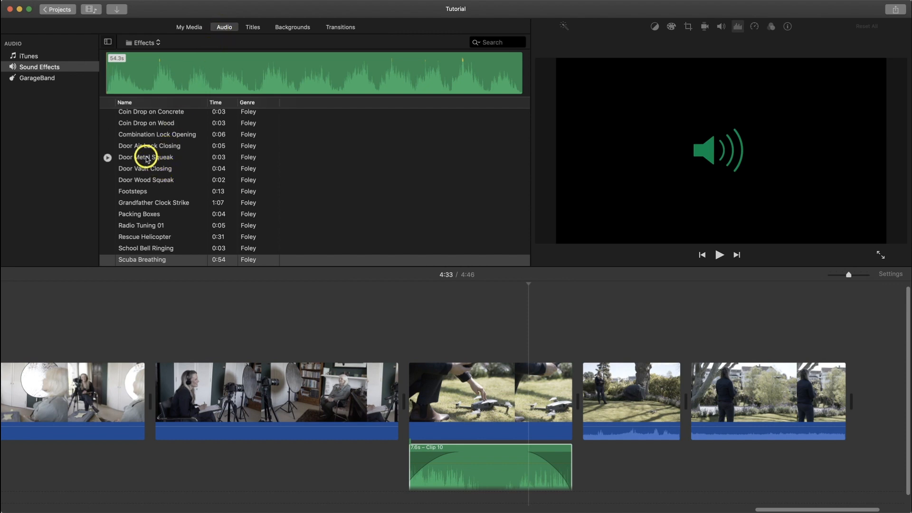
click(107, 158)
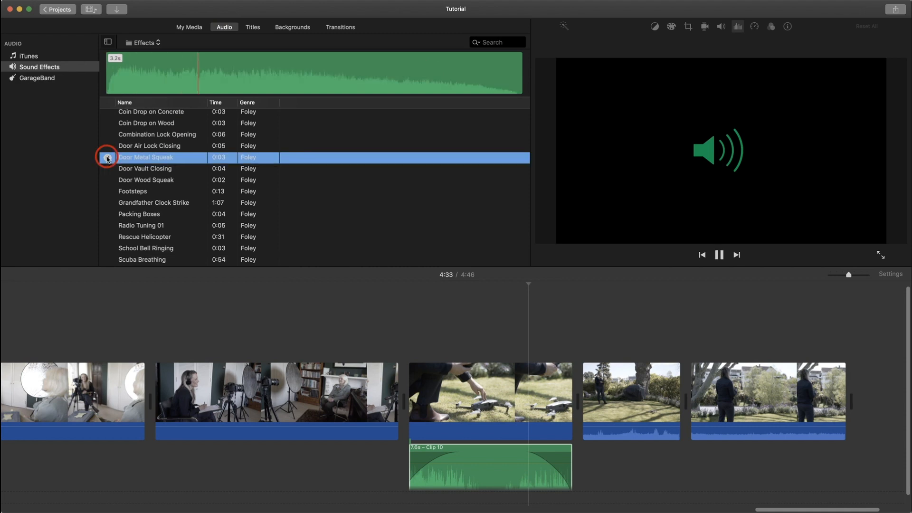
click(107, 158)
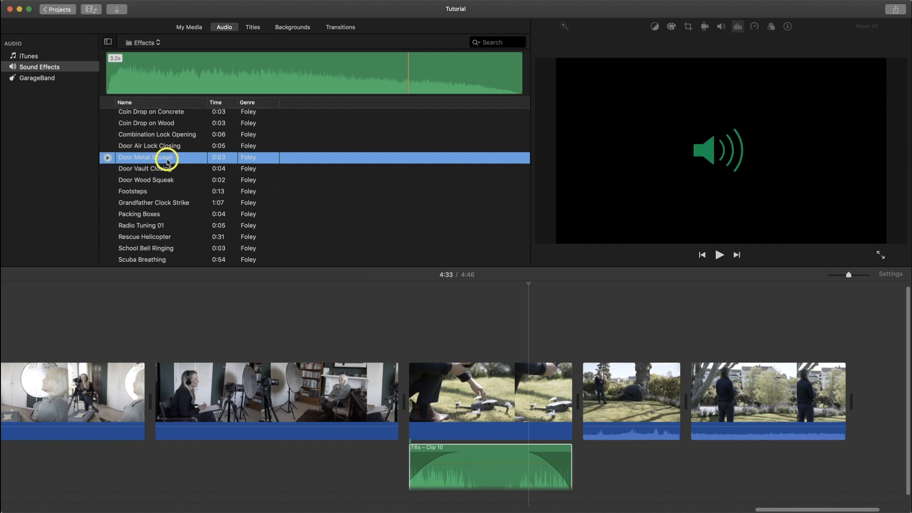
Add the Door Metal Squeak effect beneath the start of the interview clip with the headphones and play that section.
drag(167, 161, 189, 464)
click(184, 367)
key(space)
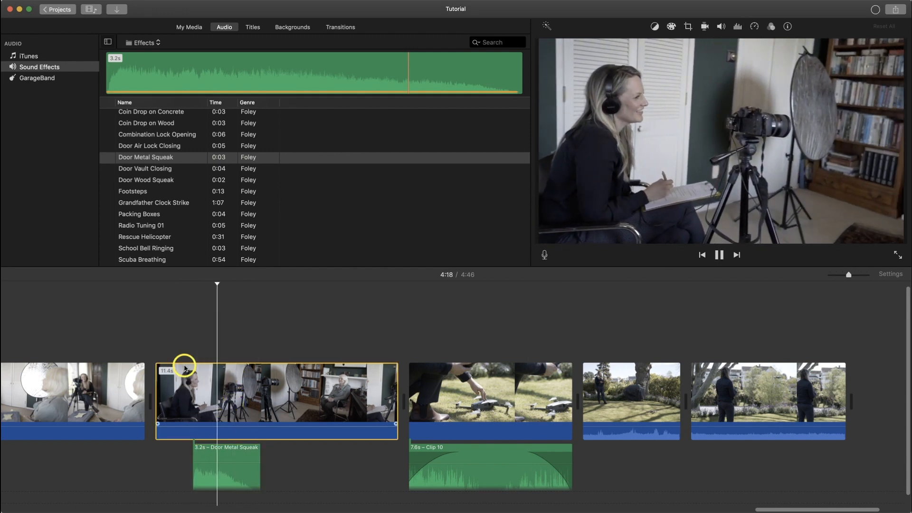
key(space)
Delete the Door Metal Squeak effect from the timeline.
click(224, 478)
click(223, 469)
key(Delete)
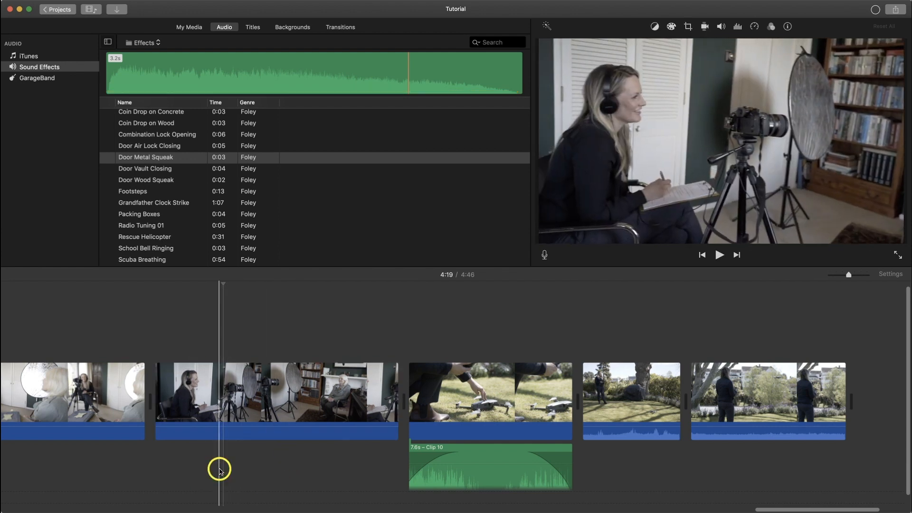
Find the music tracks among the sound effects and preview the Bright track.
scroll(175, 218, down, 5)
mouse_move(175, 219)
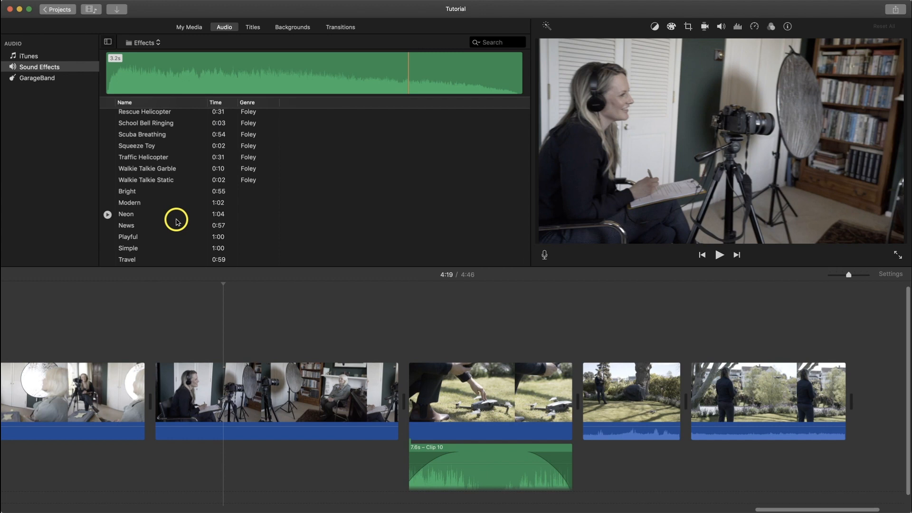
click(108, 192)
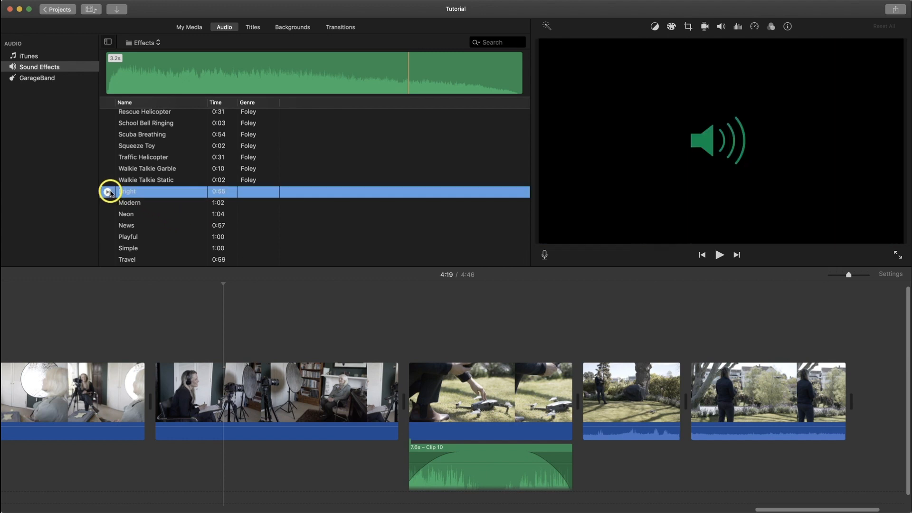
click(108, 192)
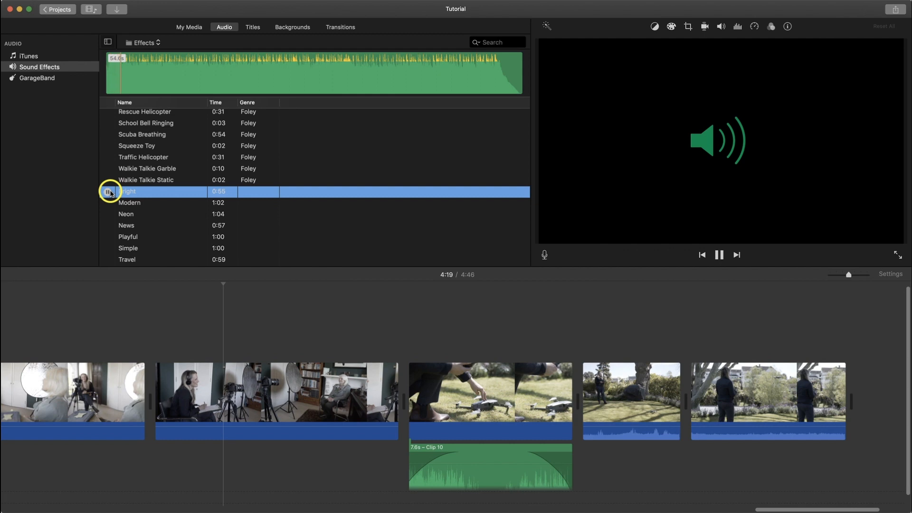
click(109, 191)
Preview the Modern track and add it to the timeline's background music area below the clips.
click(107, 204)
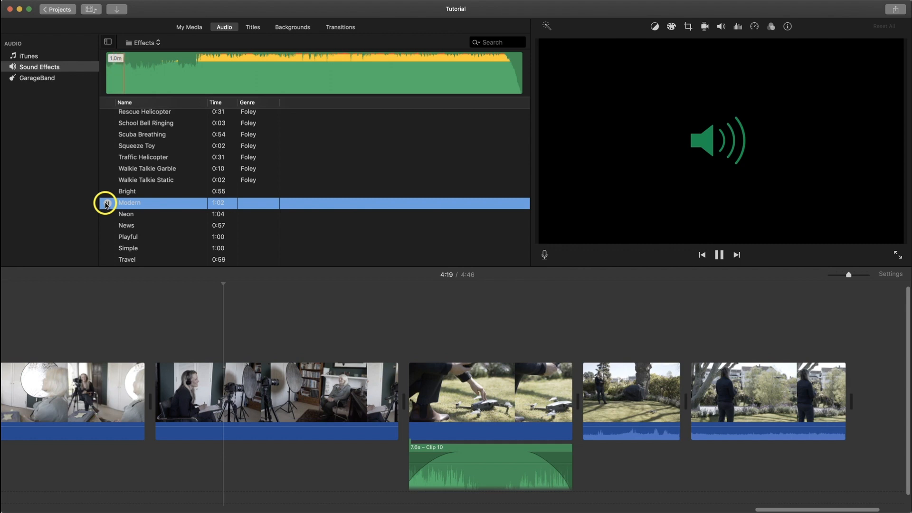
click(107, 204)
drag(143, 204, 151, 507)
drag(152, 507, 68, 468)
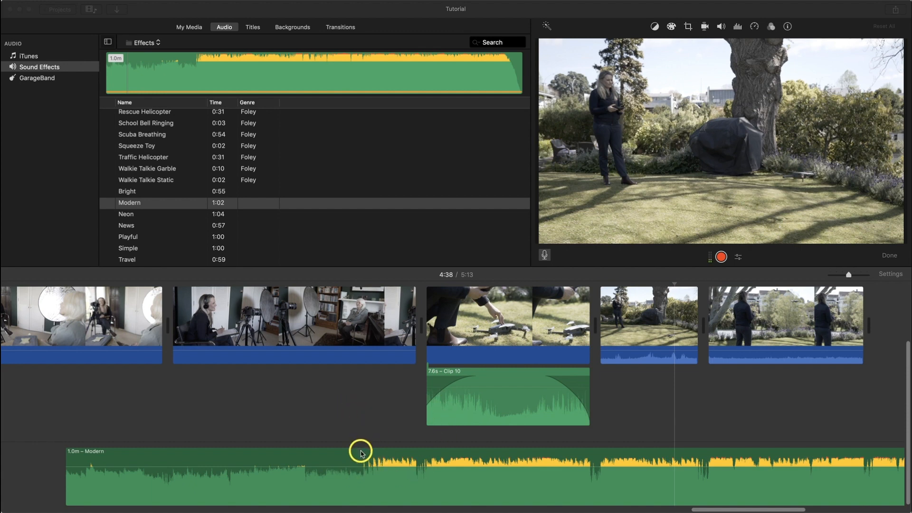
Record a voiceover of about 7.8 s from the start of the wide garden clip at 4:35 and play it back.
click(654, 392)
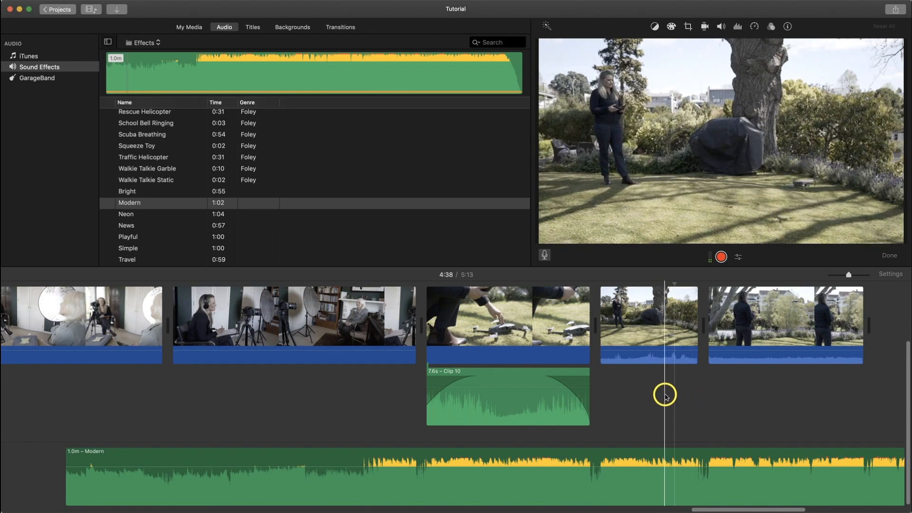
click(600, 402)
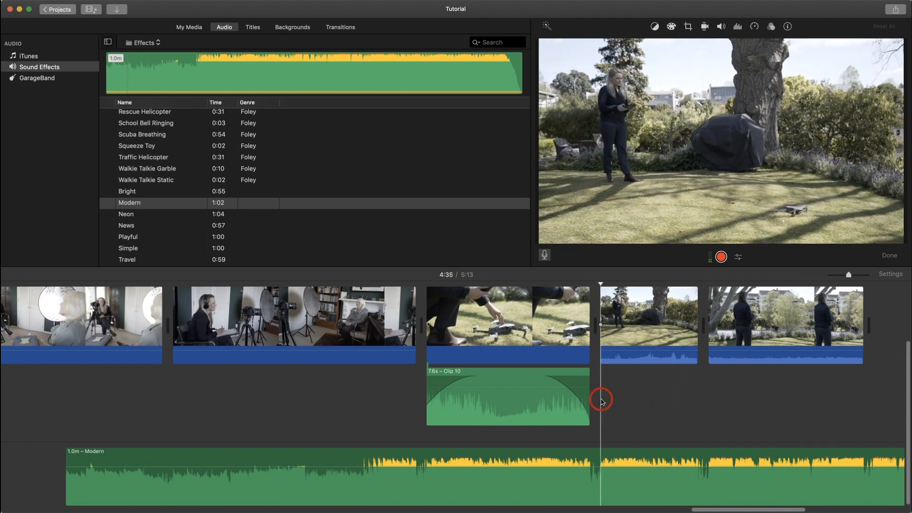
click(545, 257)
click(544, 256)
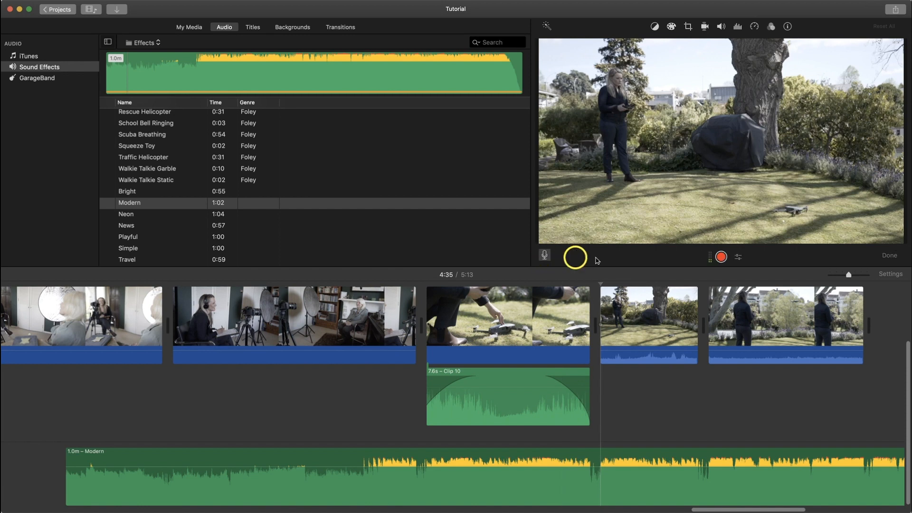
click(721, 257)
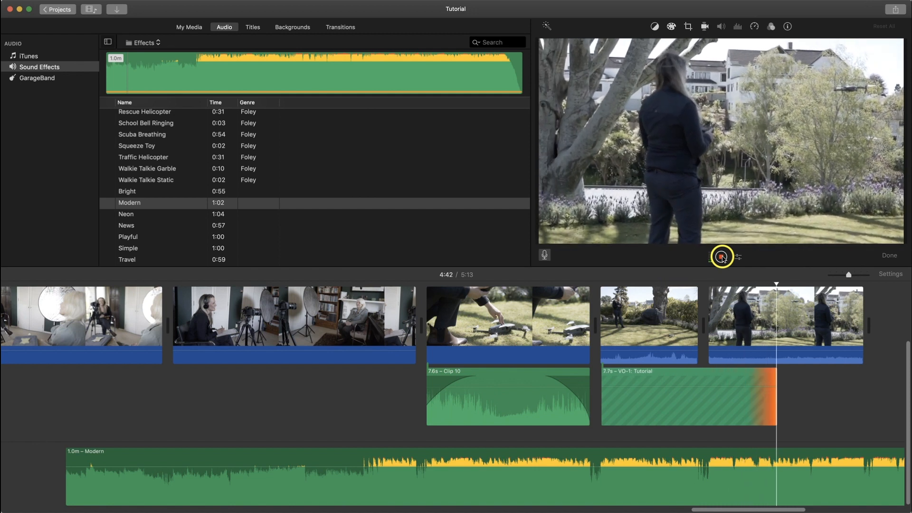
click(721, 257)
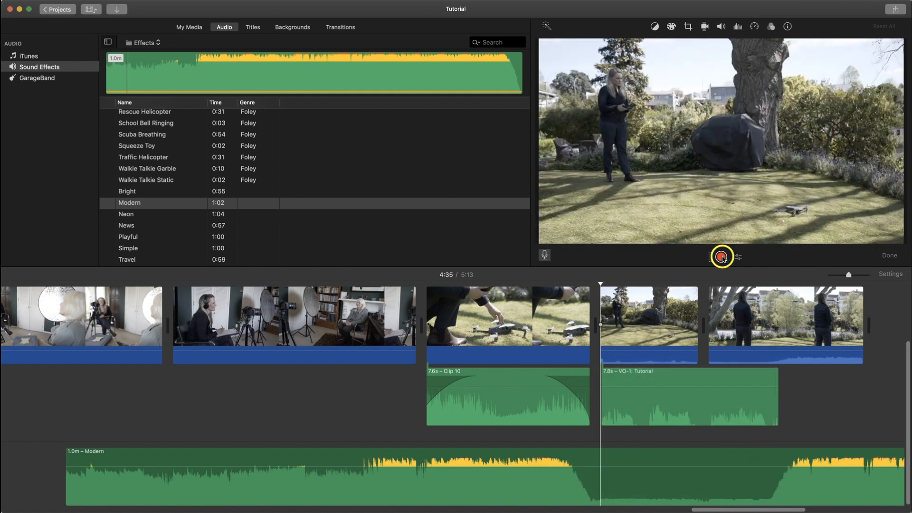
key(space)
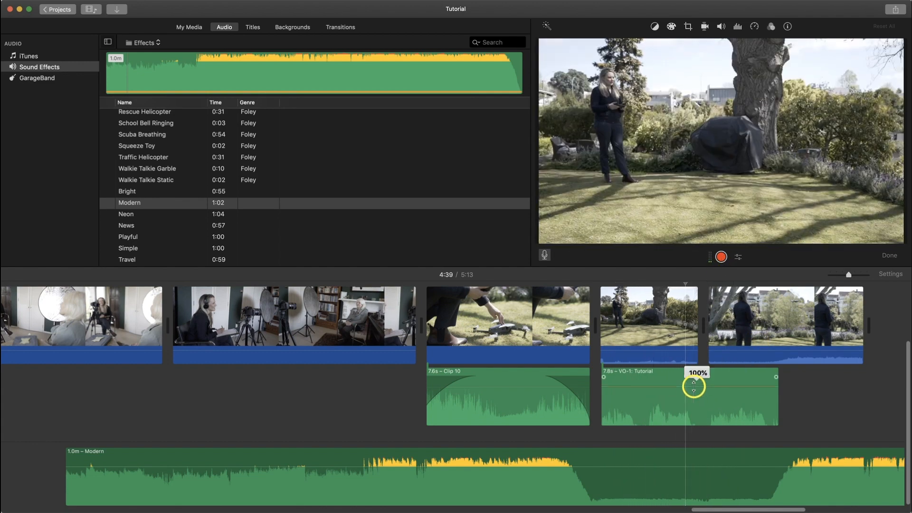
Raise the voiceover clip's volume to near the top of its range and lower the volume of the Modern background music.
click(693, 386)
drag(693, 386, 694, 375)
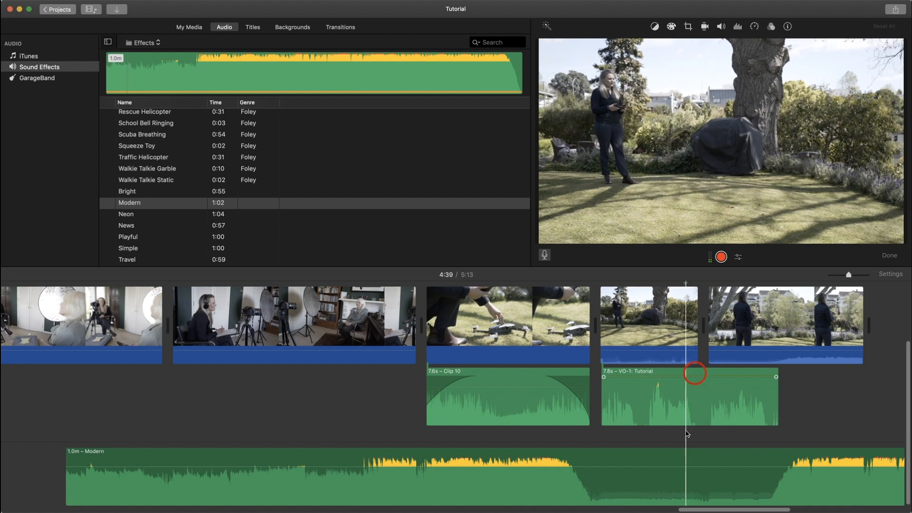
mouse_move(686, 467)
mouse_down()
mouse_move(688, 489)
mouse_move(688, 480)
mouse_up()
Lower the wide garden clip's own audio to 3% and play back the mix with the voiceover.
drag(647, 351, 647, 355)
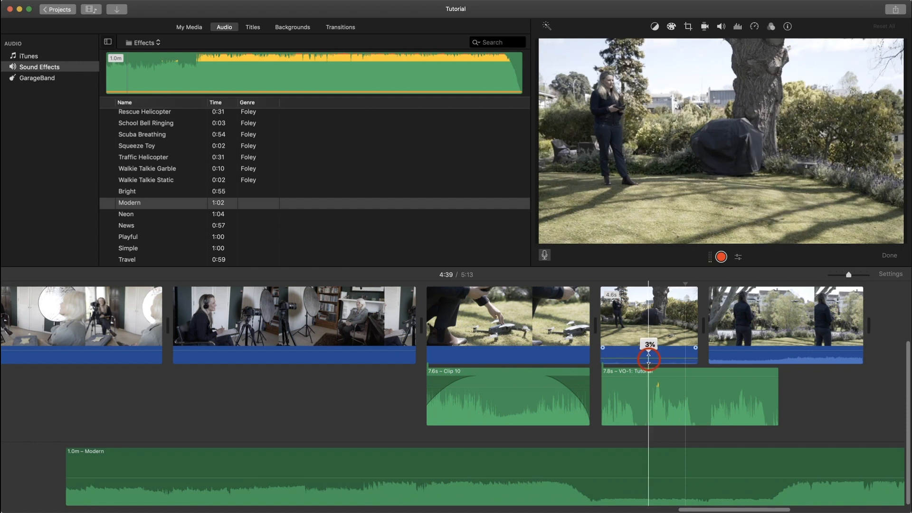
key(space)
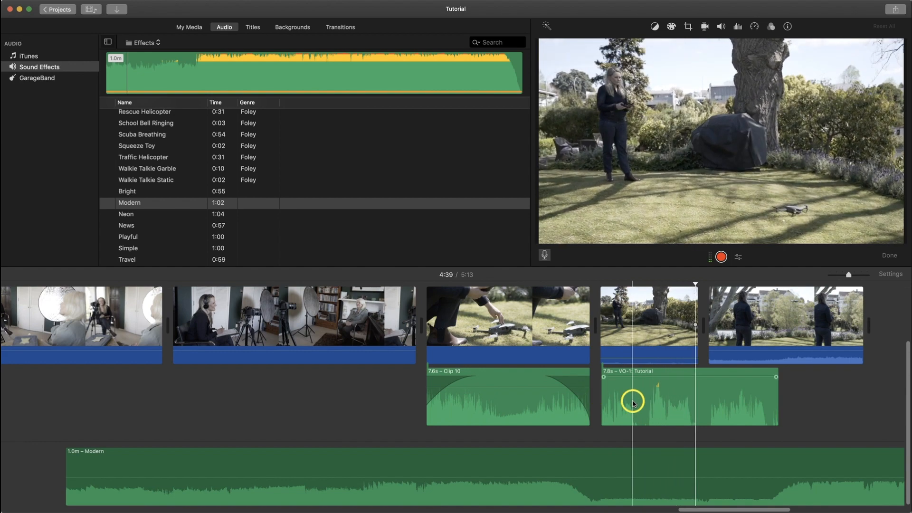
click(658, 401)
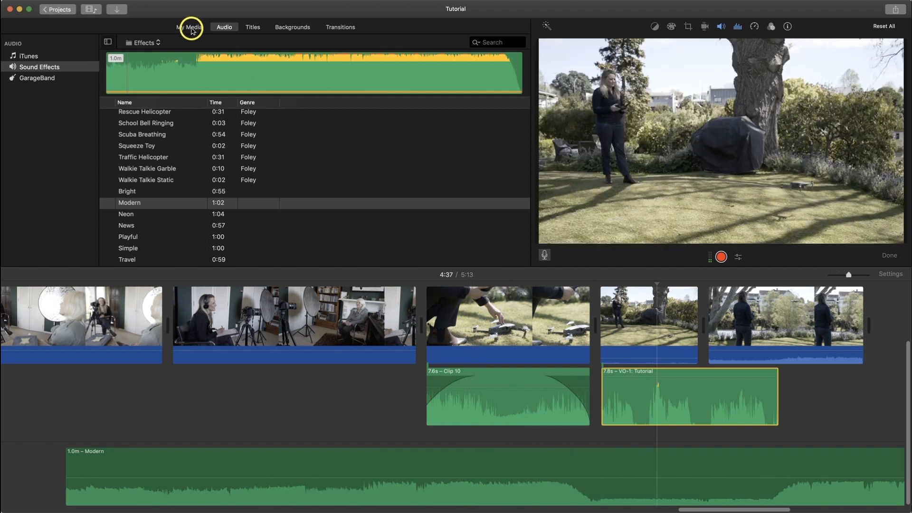
Return to the project media, look at the import window for the Footage folder and close it, and leave voiceover recording mode.
click(191, 28)
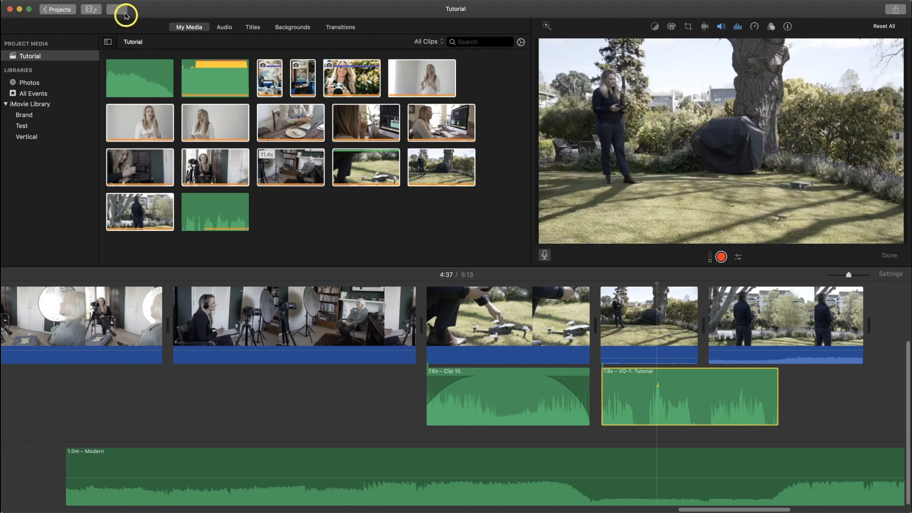
click(120, 12)
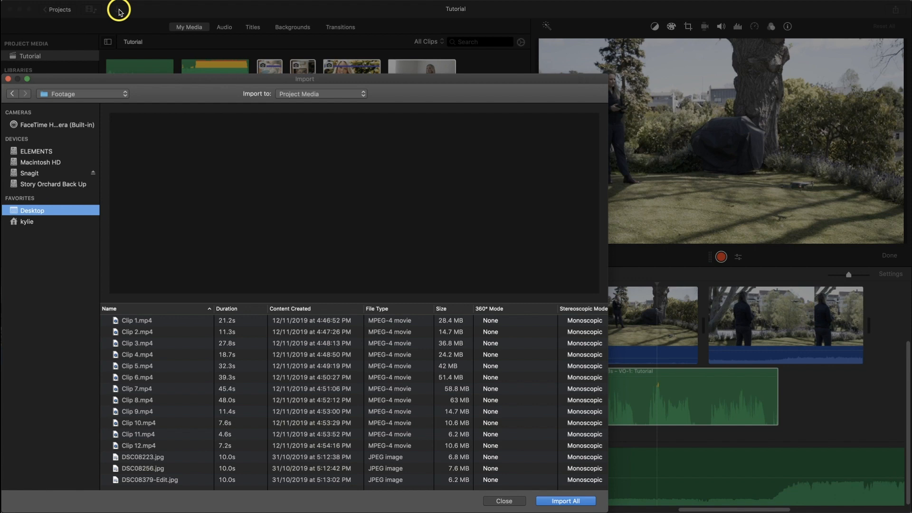
click(8, 79)
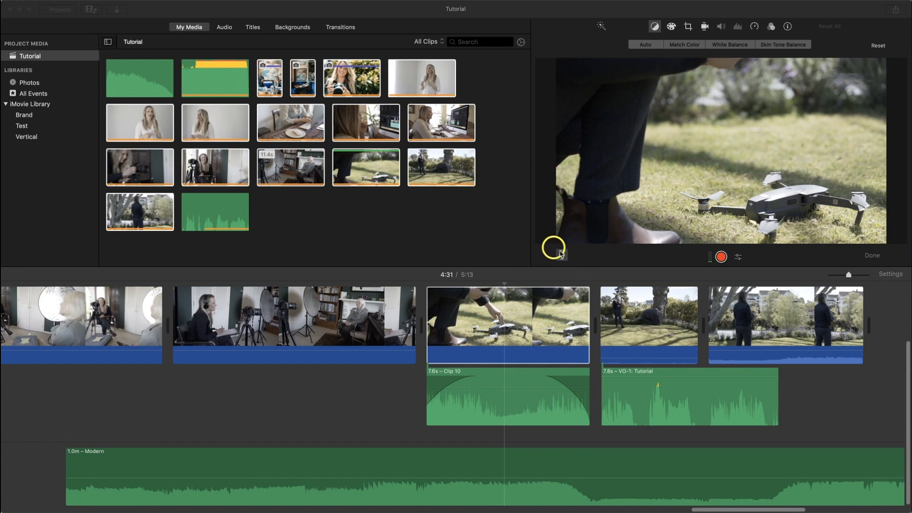
click(561, 255)
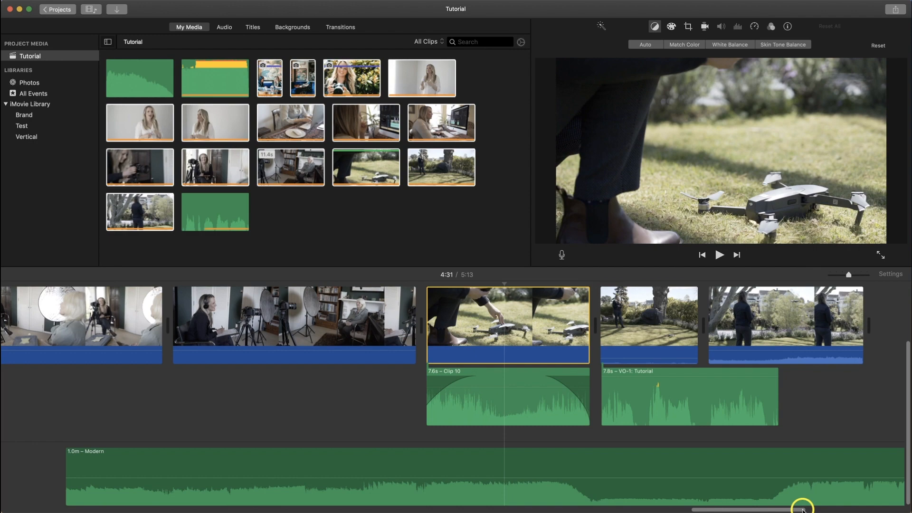
Zoom the timeline out so the whole project fits and reduce the clip size in the project settings.
drag(848, 274, 815, 278)
click(891, 274)
drag(883, 393, 854, 397)
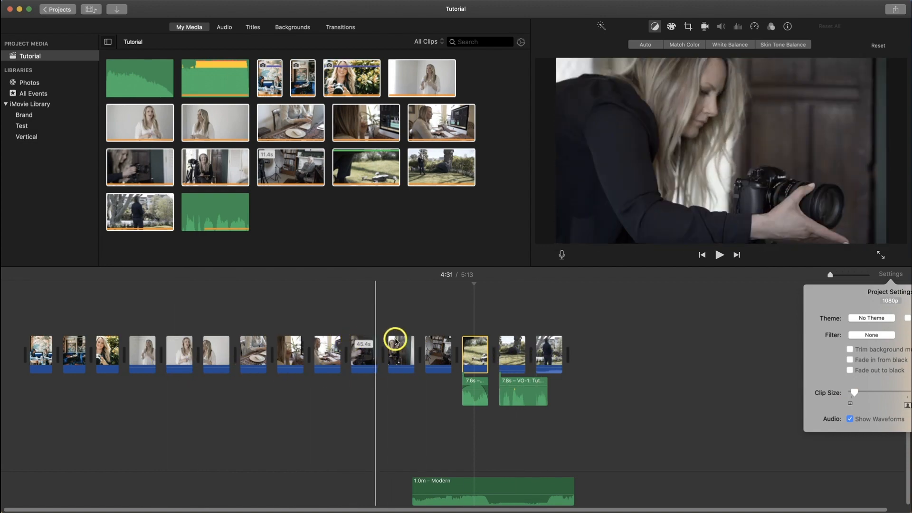
click(889, 277)
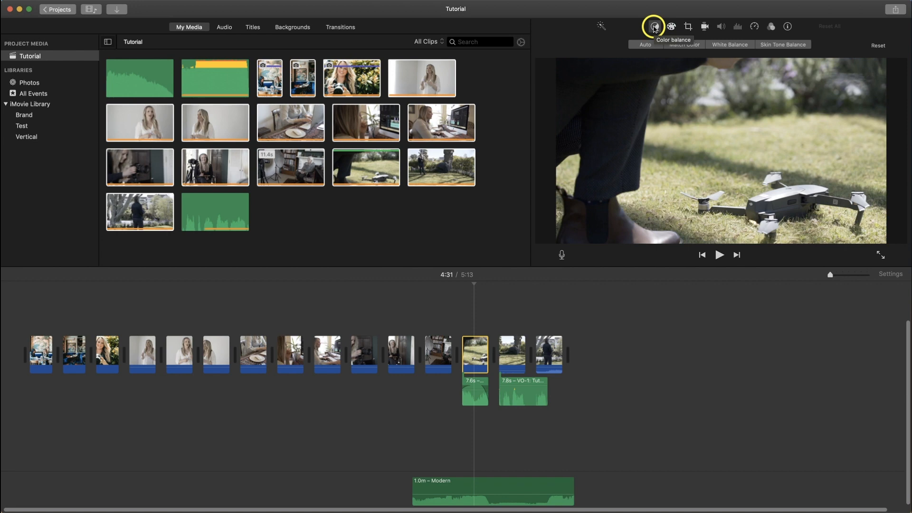
Try Match Color on the drone clip using a frame of the woman handling a camera, and look at the White Balance option.
click(655, 27)
click(654, 27)
click(654, 27)
click(654, 27)
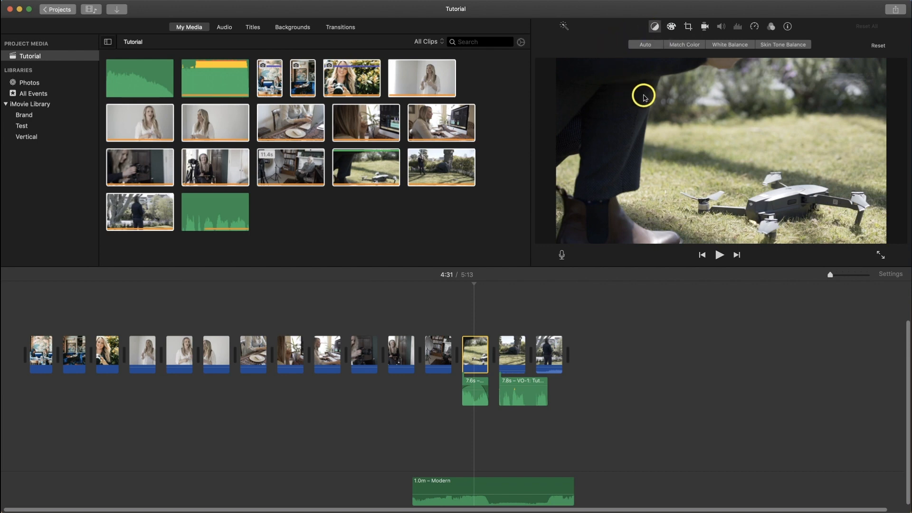
click(683, 48)
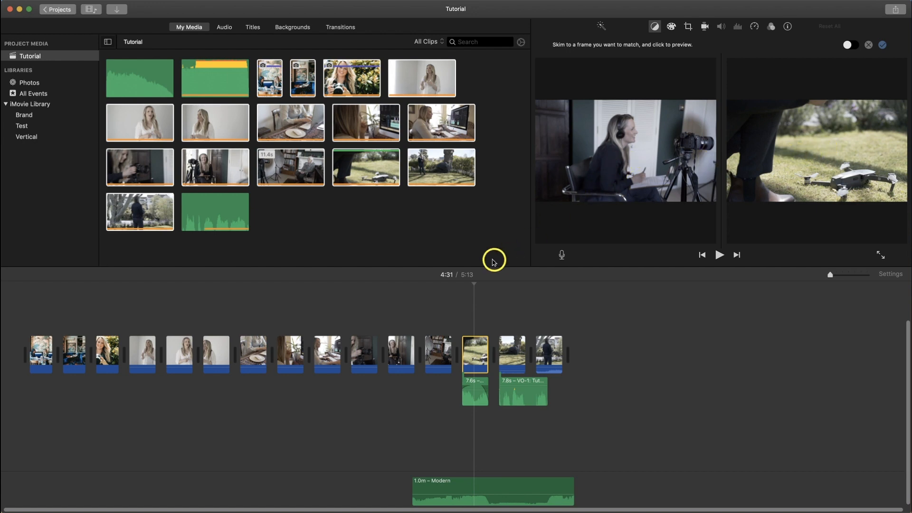
click(324, 352)
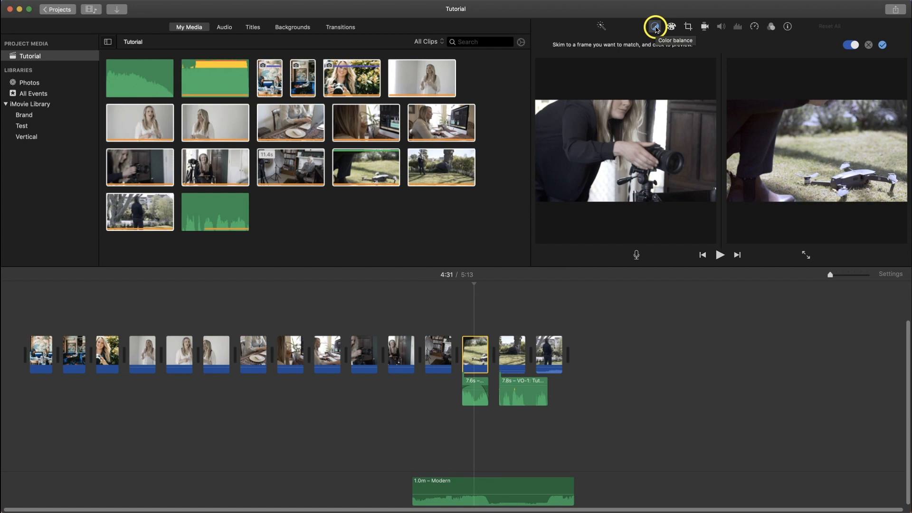
click(655, 27)
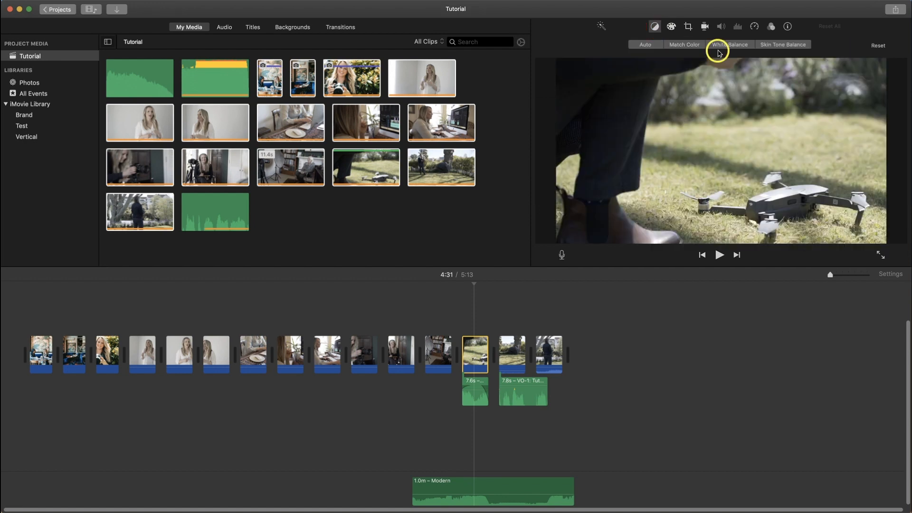
click(727, 48)
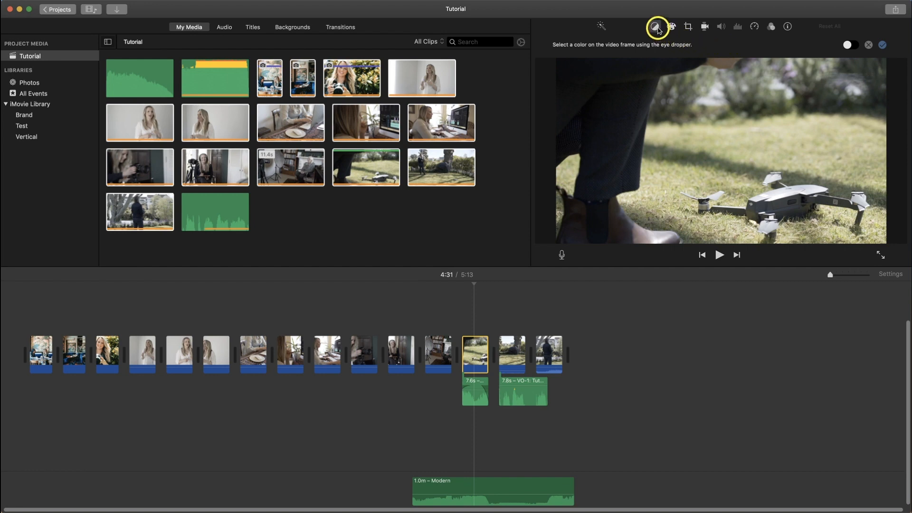
click(657, 29)
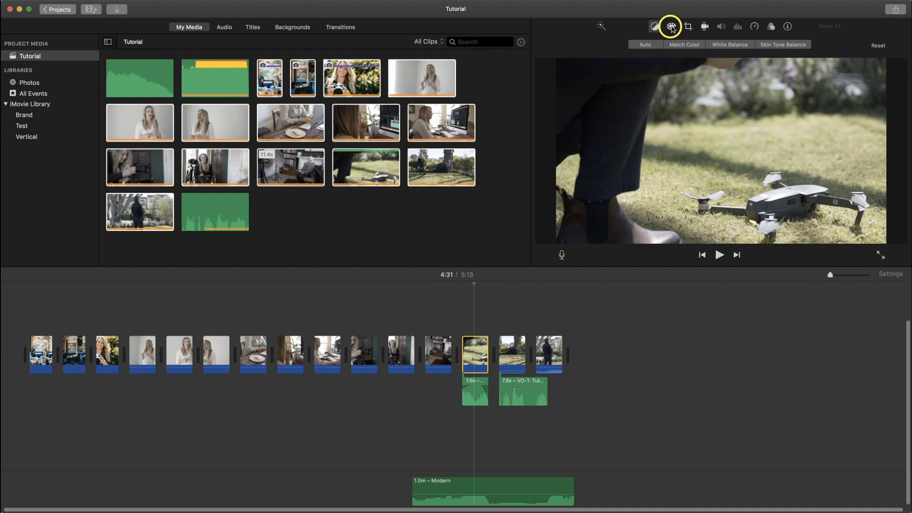
Open color correction for the drone clip and try out its highlight and shadow adjustments.
click(671, 27)
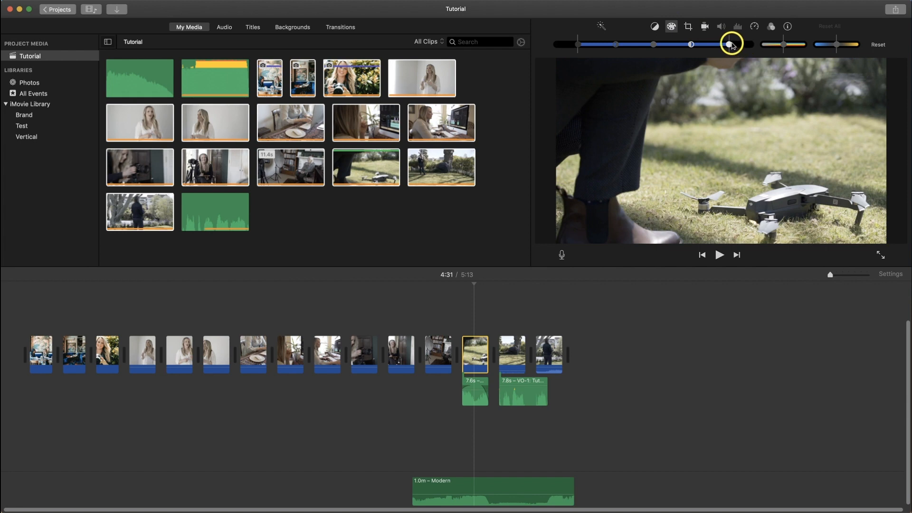
mouse_move(729, 44)
mouse_down()
mouse_move(747, 45)
mouse_move(730, 46)
mouse_up()
click(730, 46)
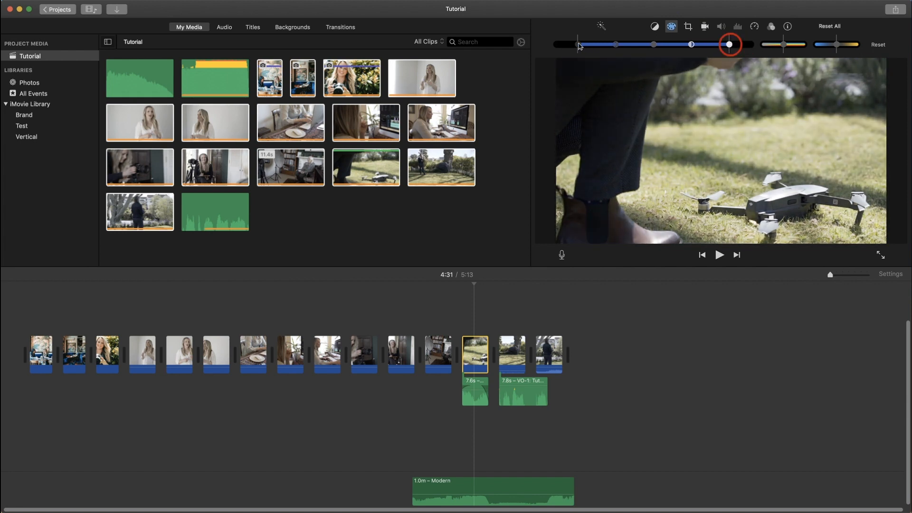
drag(577, 45, 576, 45)
Try the drone clip's saturation at black and white and at full intensity, restore it to neutral, and check the color temperature adjustment.
drag(786, 47, 759, 46)
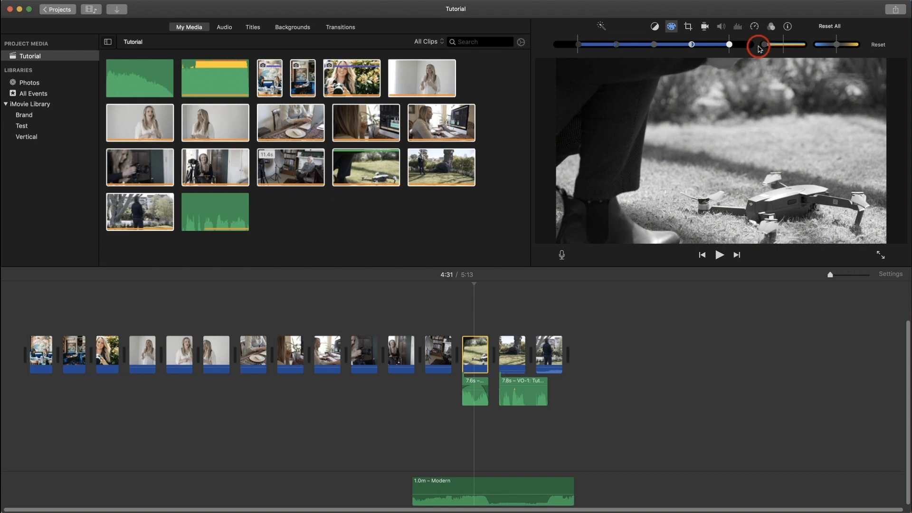
click(758, 47)
drag(765, 46, 808, 47)
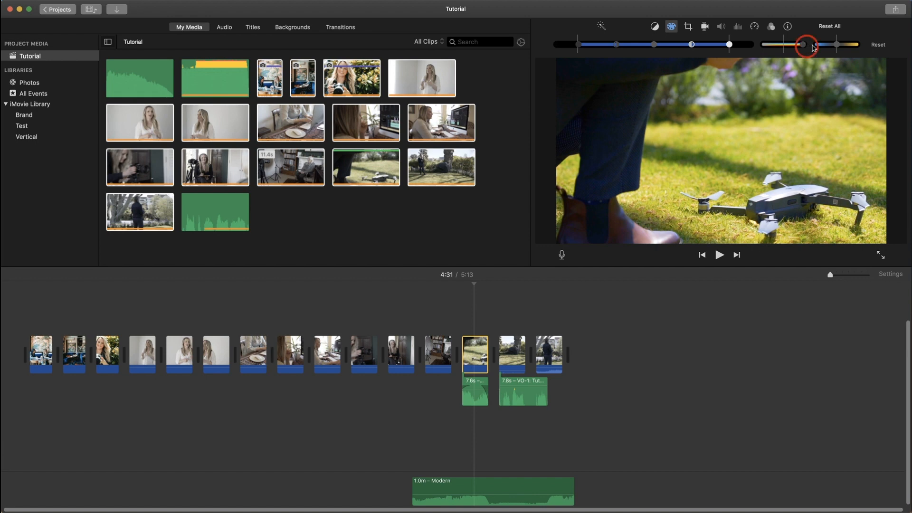
drag(809, 47, 787, 49)
click(784, 47)
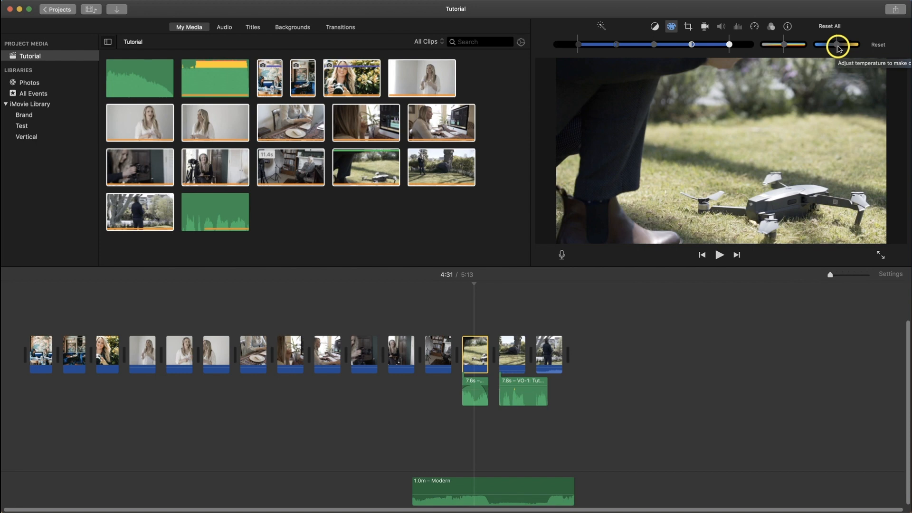
mouse_move(838, 46)
mouse_down()
mouse_move(846, 45)
mouse_move(824, 45)
mouse_move(837, 47)
mouse_up()
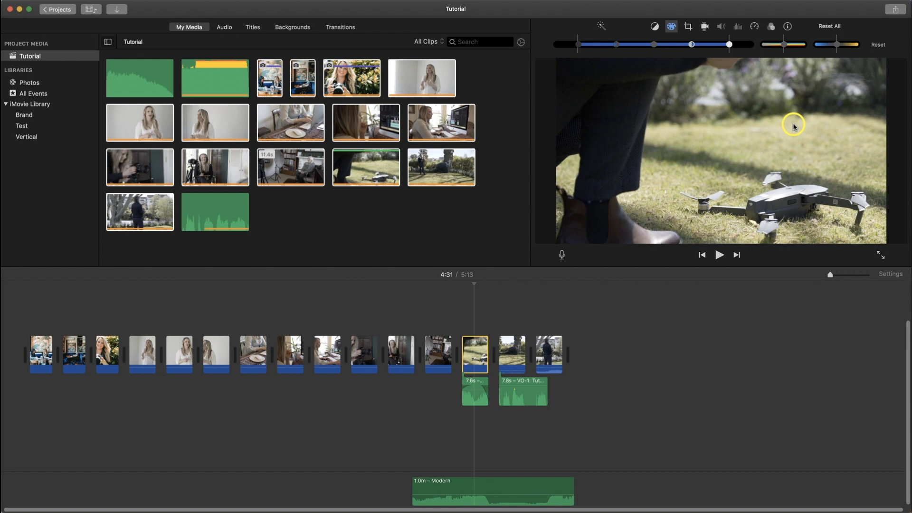
click(672, 27)
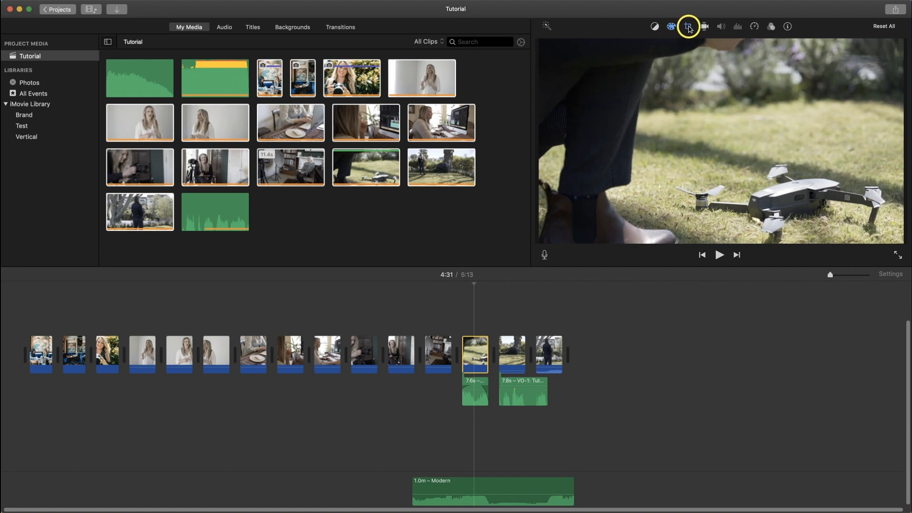
Try the Fit style on the drone clip, and crop it with Crop to Fill to the lower-right area around the drone.
click(688, 28)
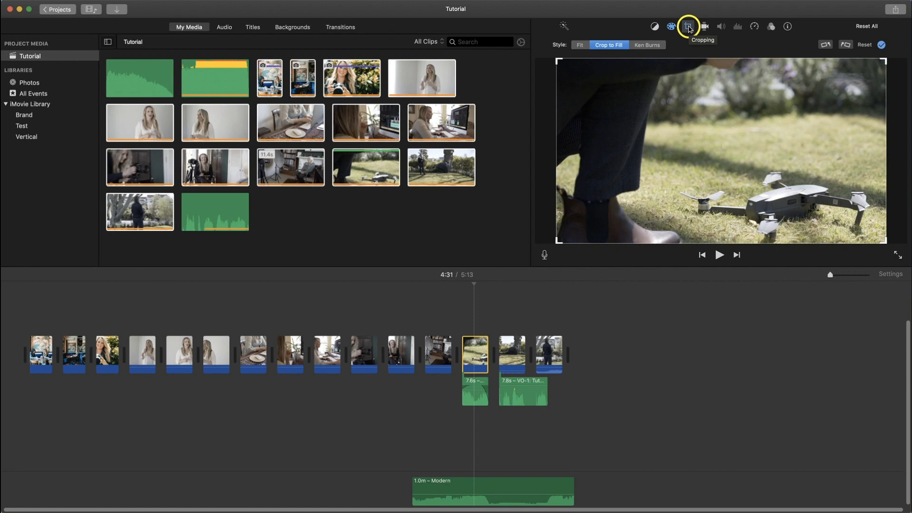
click(579, 45)
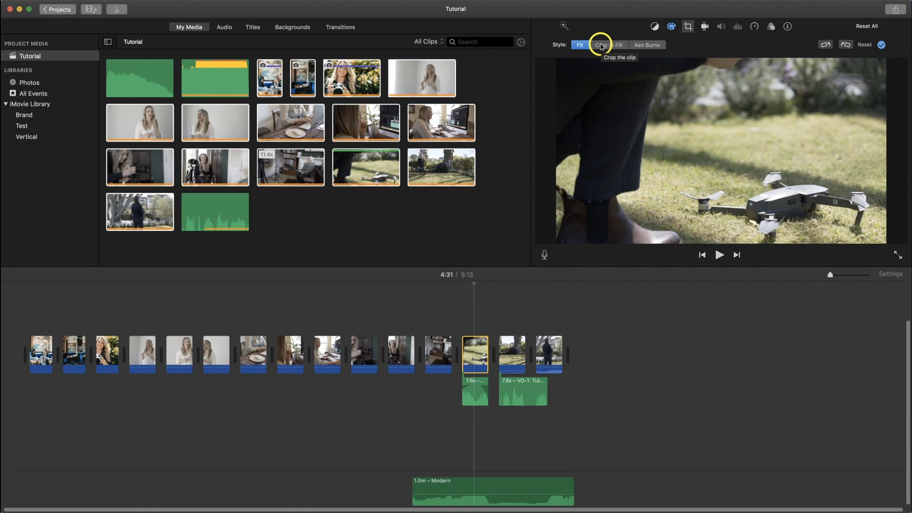
click(600, 45)
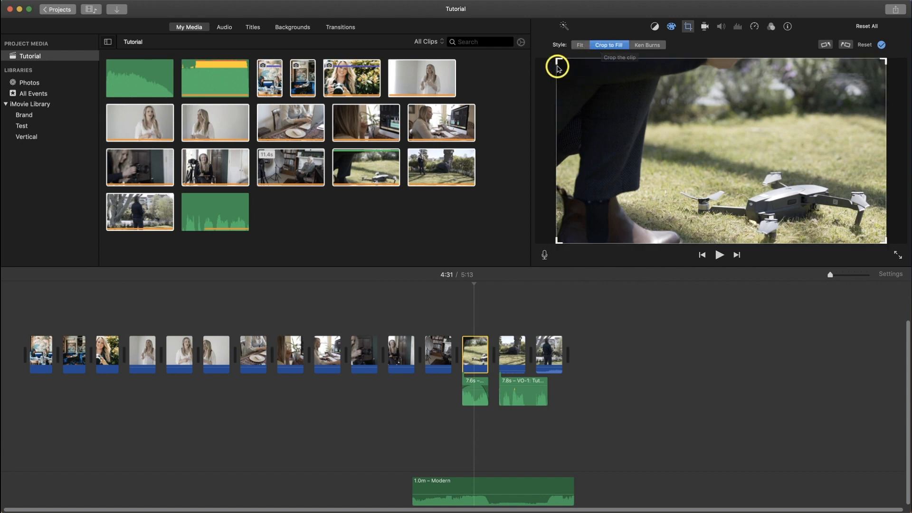
drag(558, 61, 678, 165)
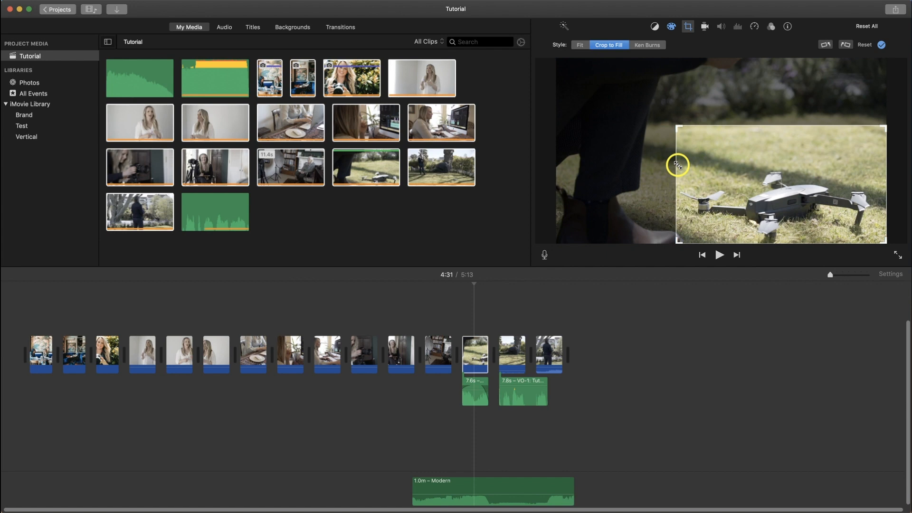
key(Return)
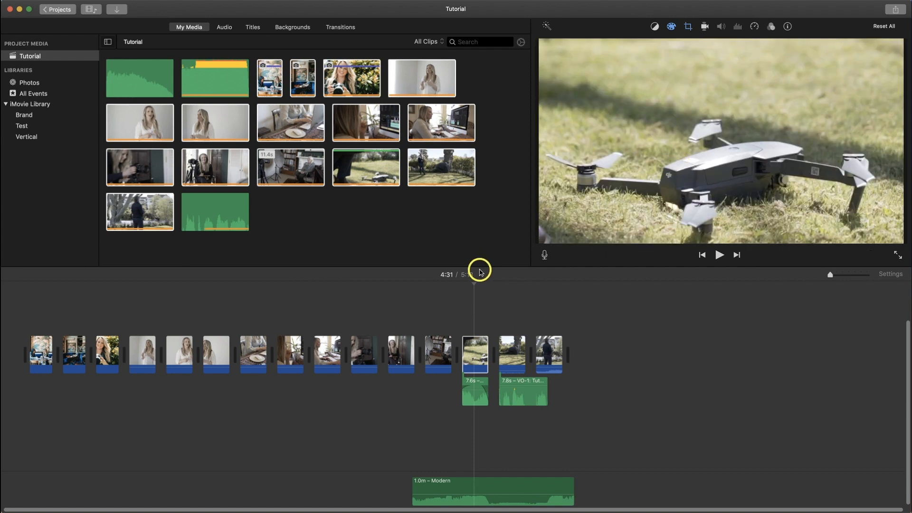
Play back the cropped drone clip and expand its crop frame back to the full picture.
drag(474, 282, 460, 285)
key(space)
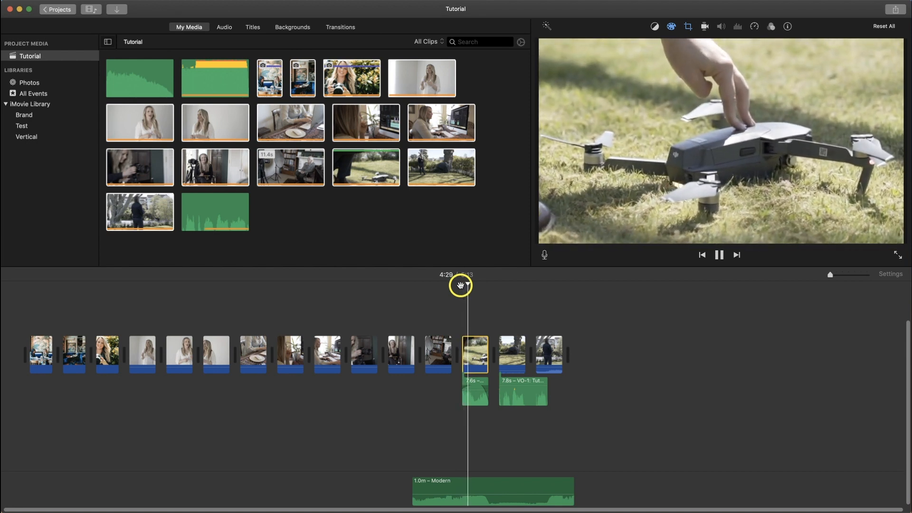
key(space)
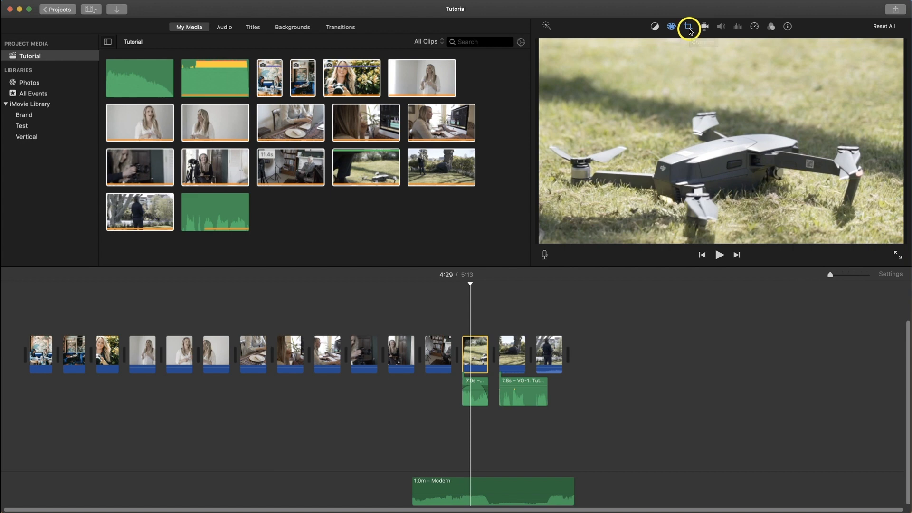
click(689, 28)
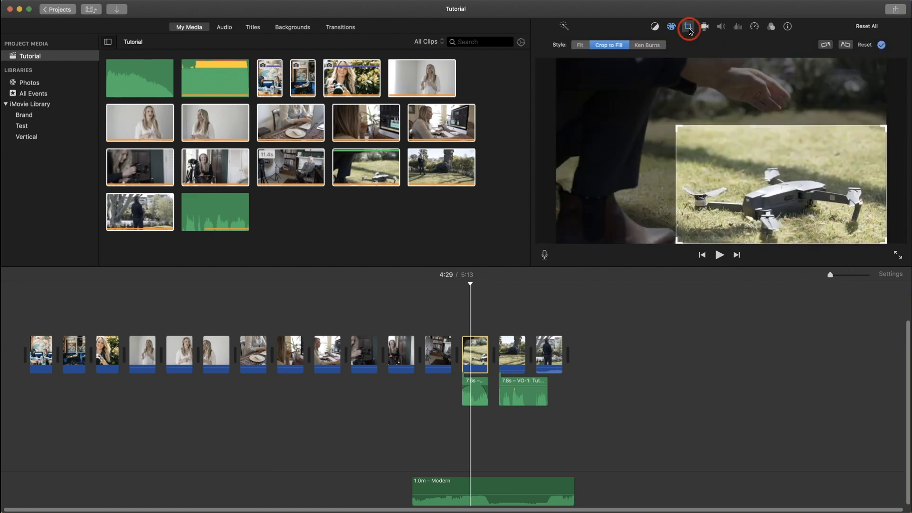
drag(676, 126, 523, 61)
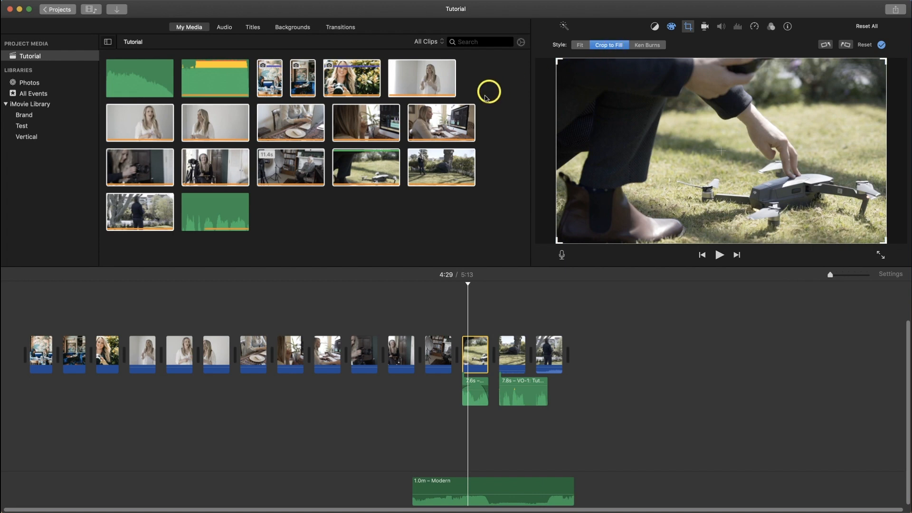
Try the Fit style on the first photo of the two women at the table, and change it to Crop to Fill.
click(40, 357)
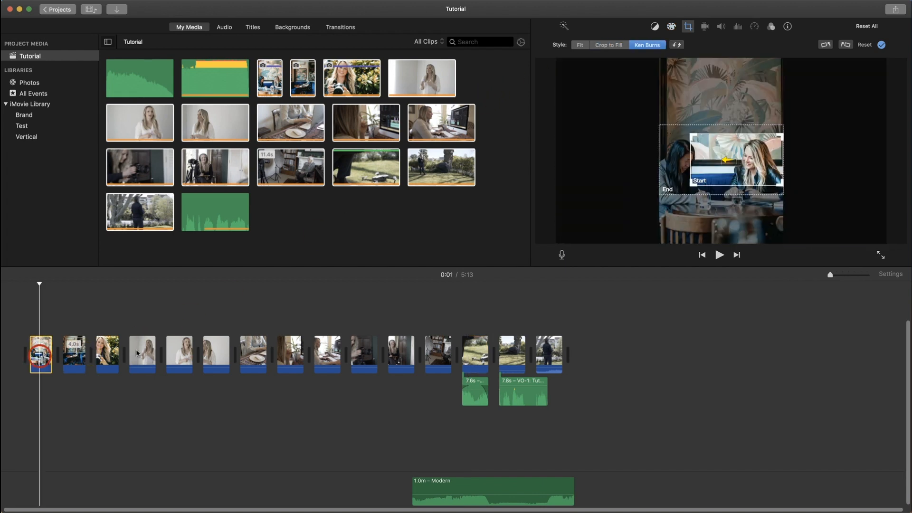
click(580, 45)
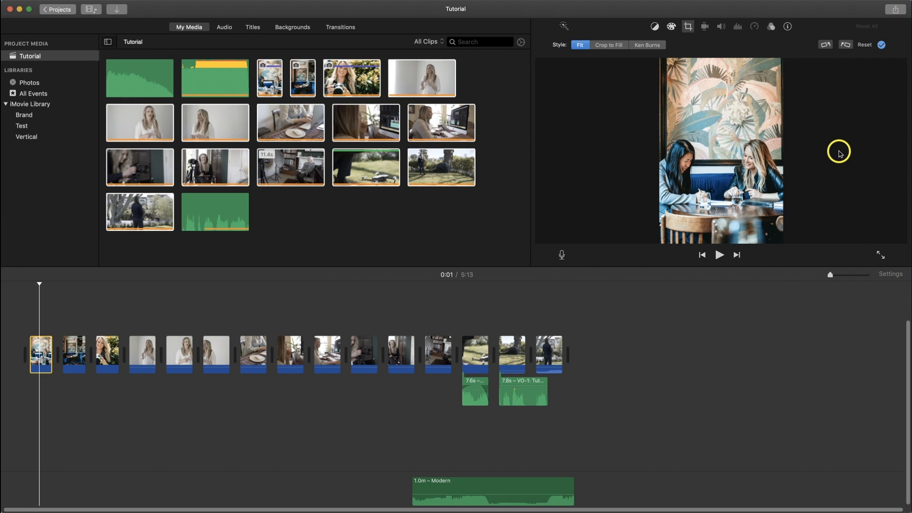
click(605, 46)
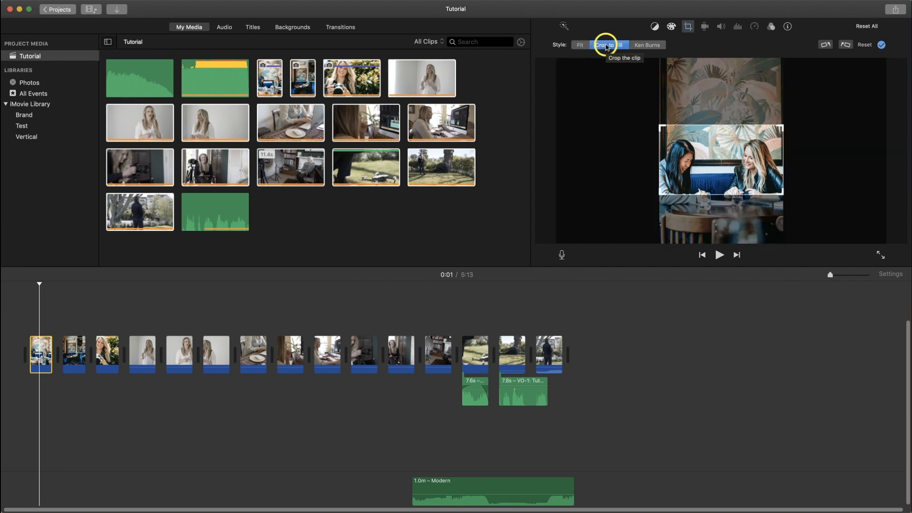
Move the Crop to Fill frame down over the two women at the table and apply the crop.
drag(736, 147, 736, 161)
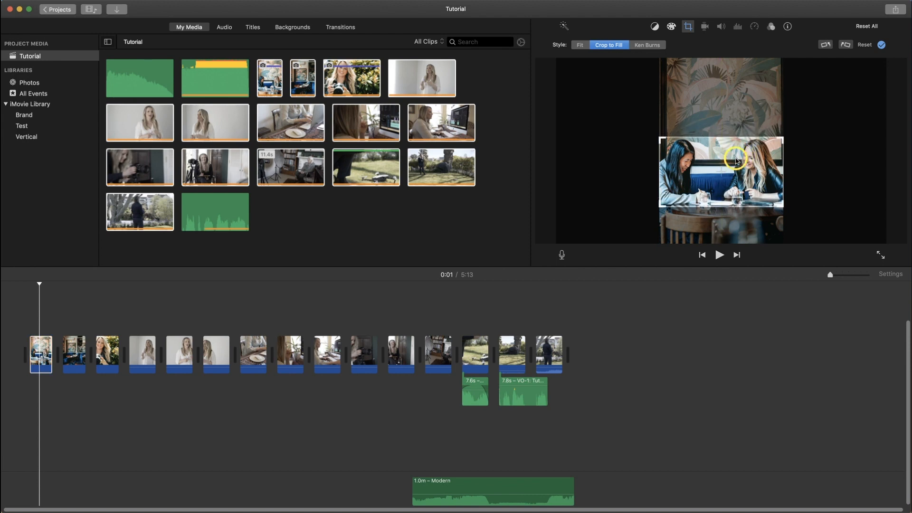
key(Return)
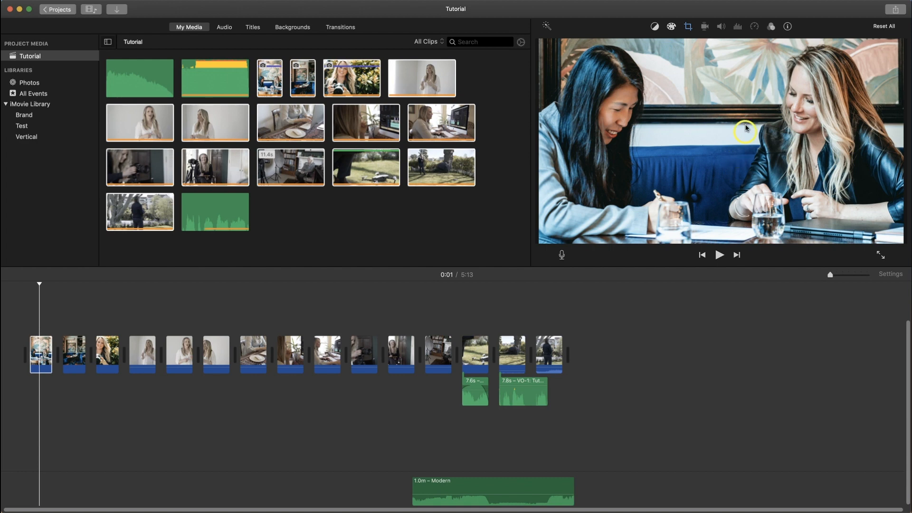
Try the Ken Burns style on the first photo and play back its movement from the start of the timeline.
click(686, 27)
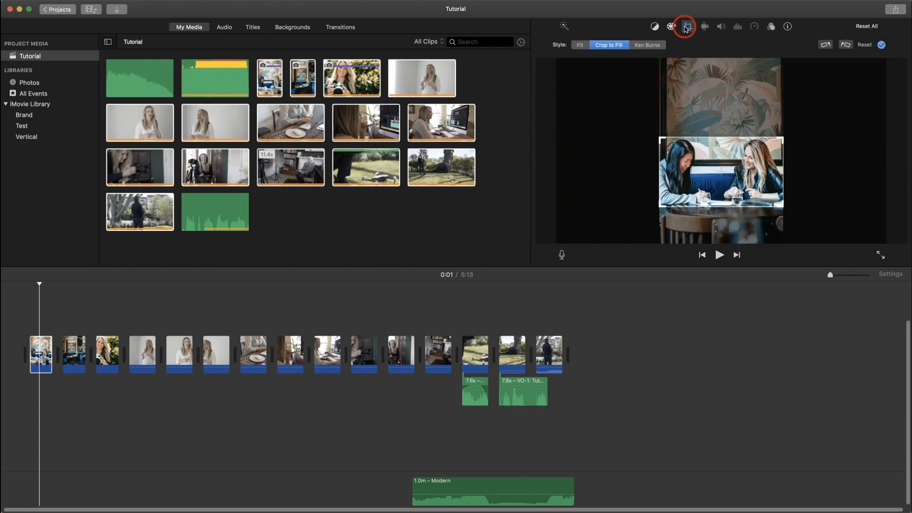
click(649, 46)
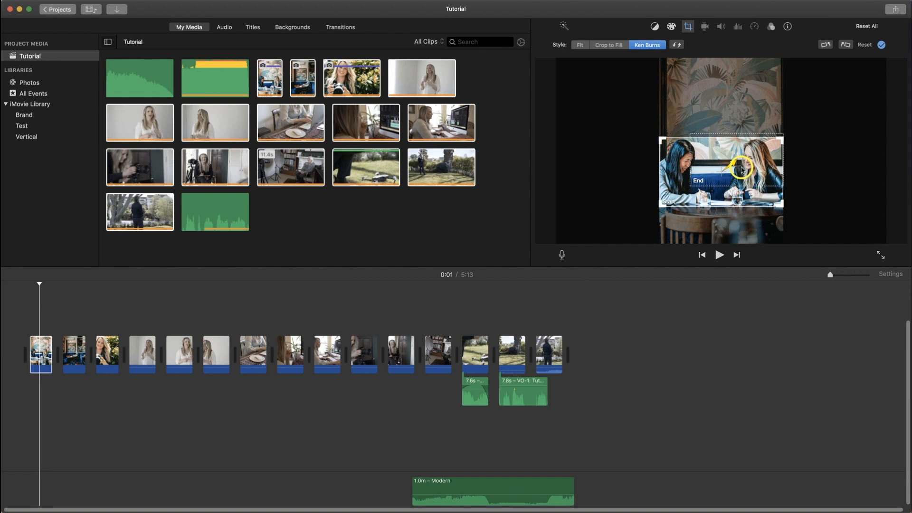
click(28, 285)
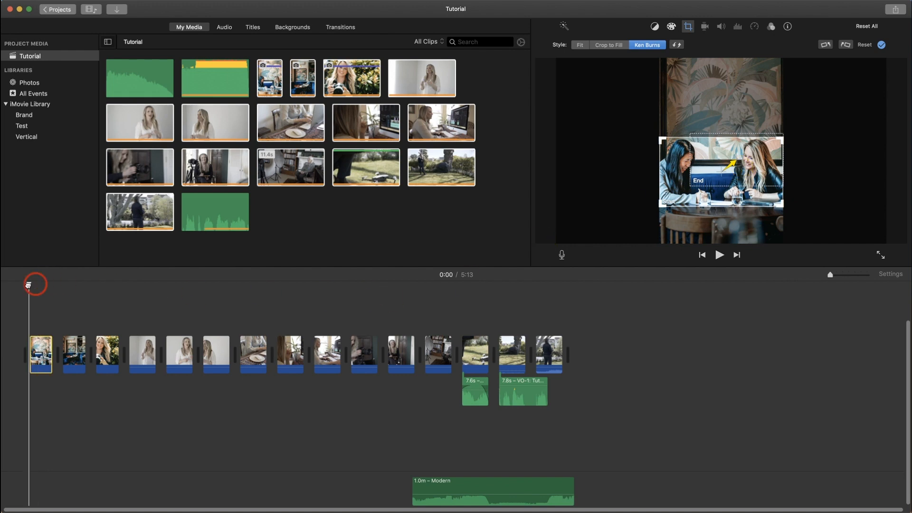
key(space)
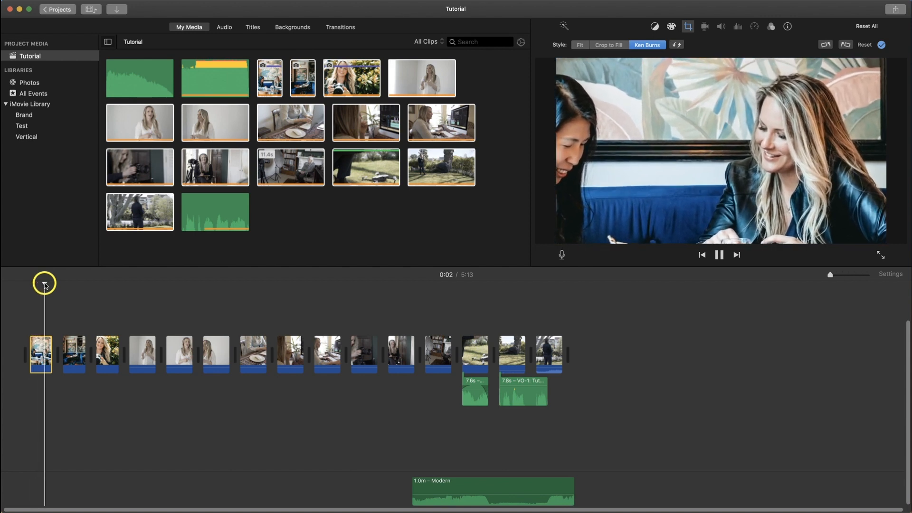
key(space)
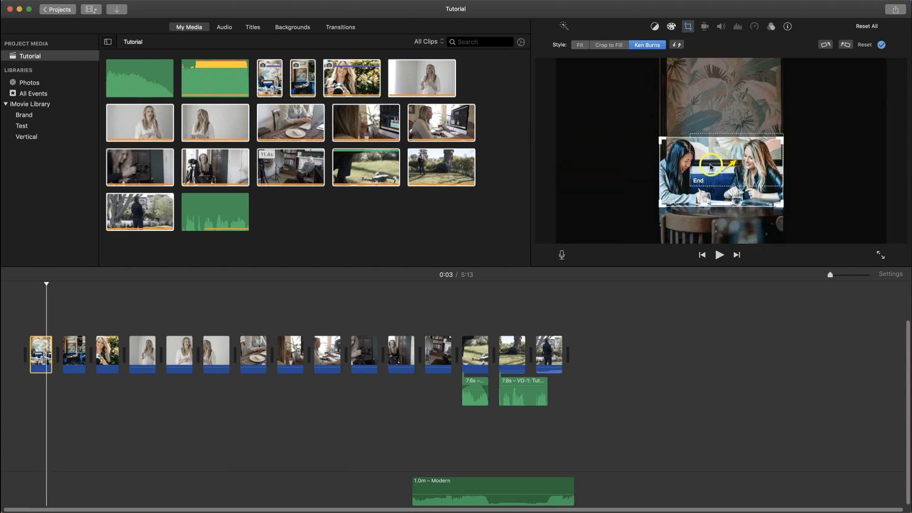
Play back the Ken Burns movement with its start frame moved up over the wall art, and return the photo to Crop to Fill.
drag(708, 166, 713, 129)
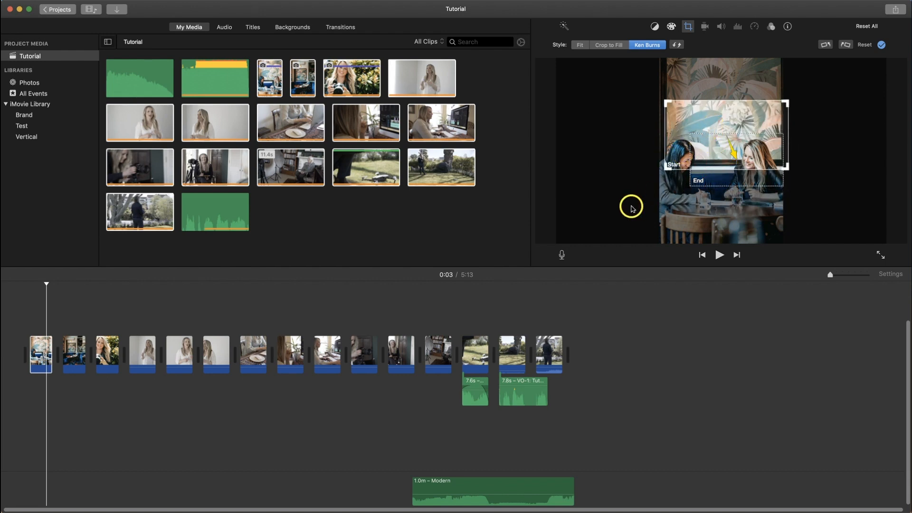
key(space)
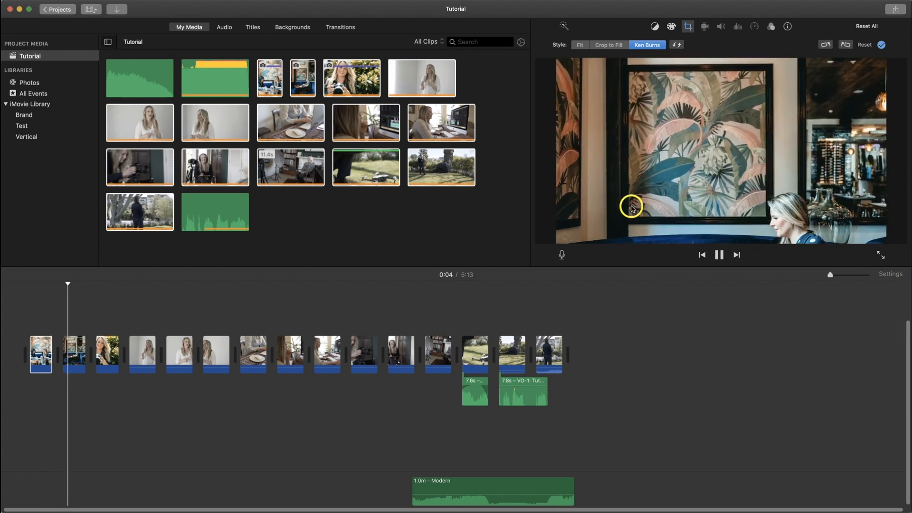
key(space)
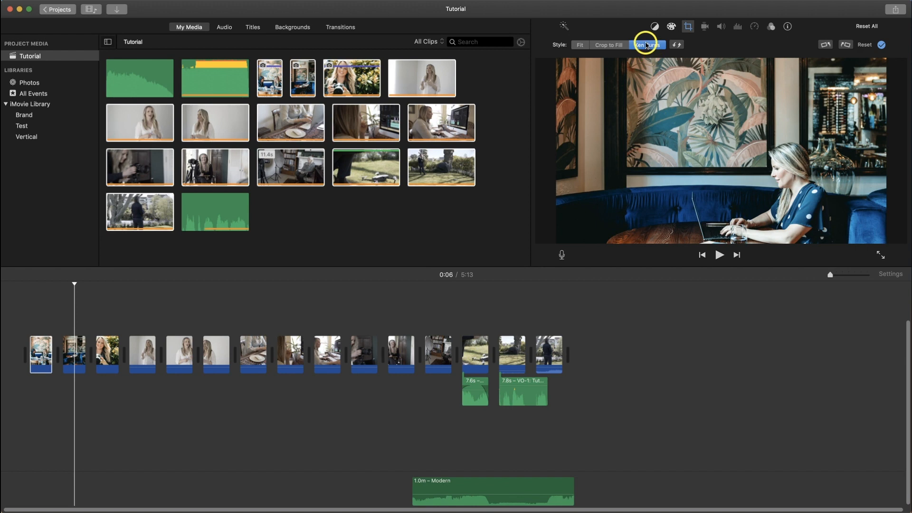
click(615, 45)
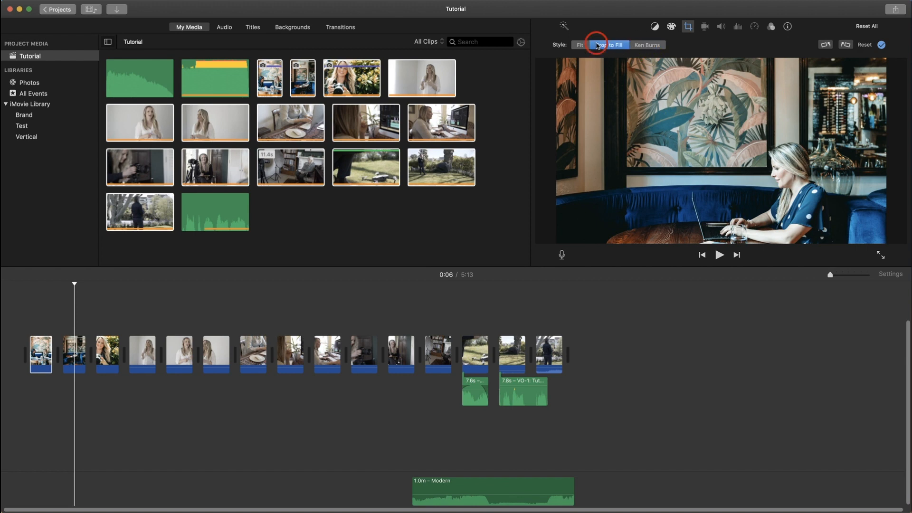
click(610, 45)
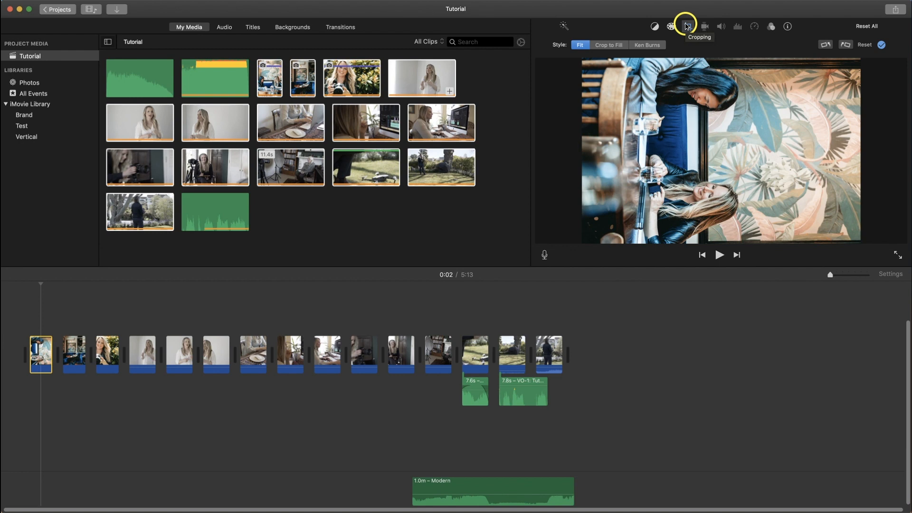
Rotate the first photo clockwise until it is upright, and turn it once fully around counterclockwise.
click(846, 46)
click(845, 46)
click(846, 45)
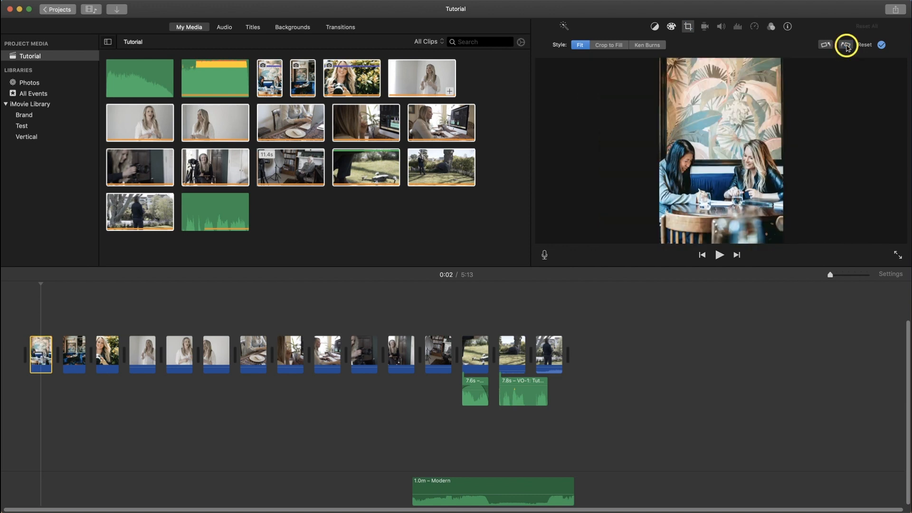
click(828, 46)
click(829, 46)
click(829, 46)
click(830, 47)
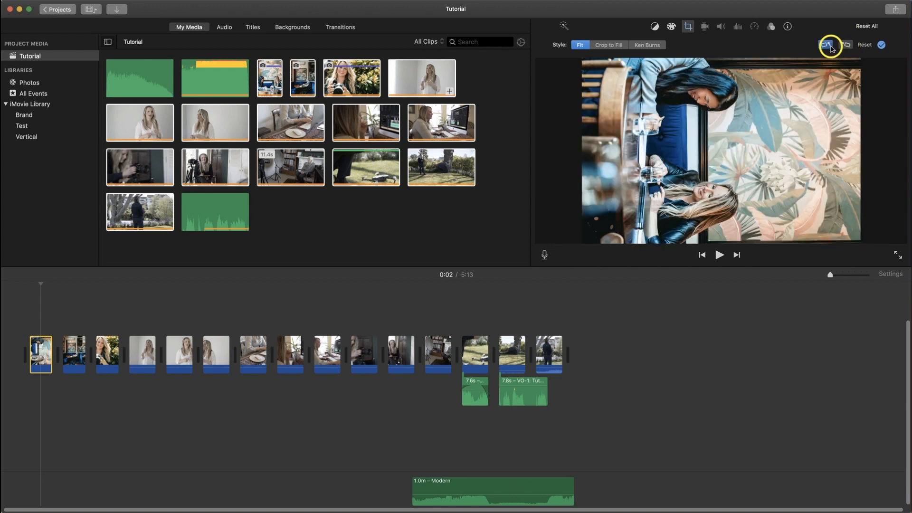
Turn on Stabilize Shaky Video for the clip of the woman working at the computer.
click(292, 354)
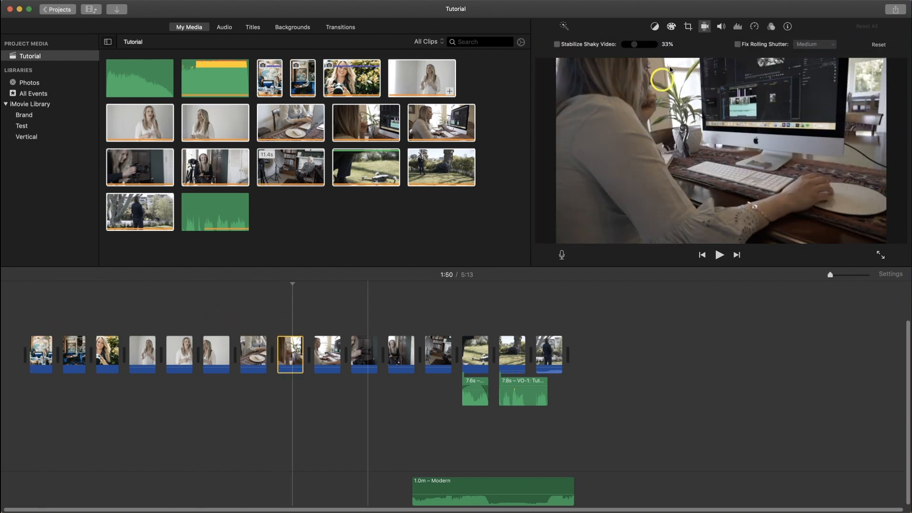
click(705, 27)
click(705, 28)
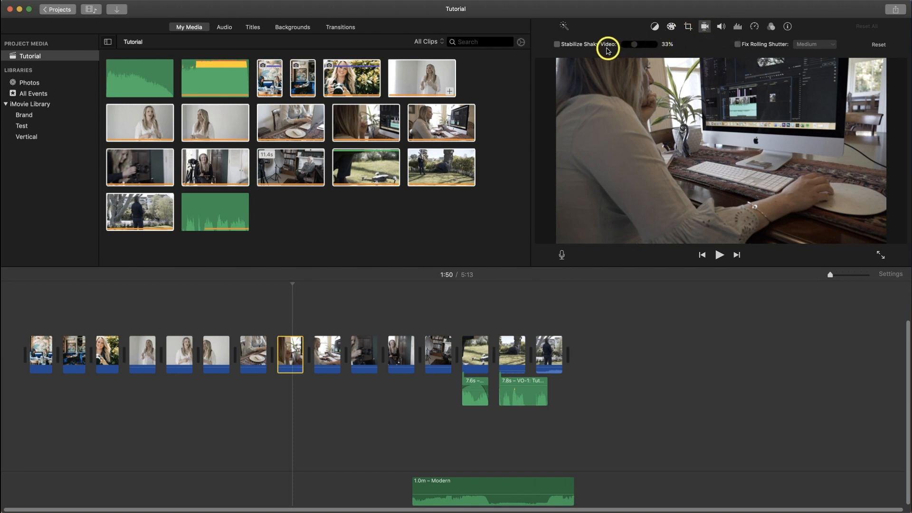
click(557, 44)
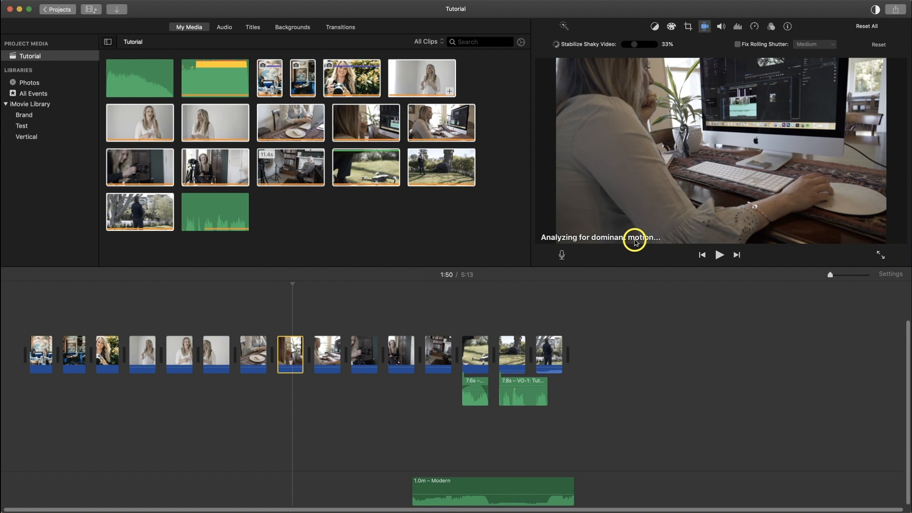
Preview clip filters such as Noir on the computer clip, and leave the filter choice without applying one.
click(771, 27)
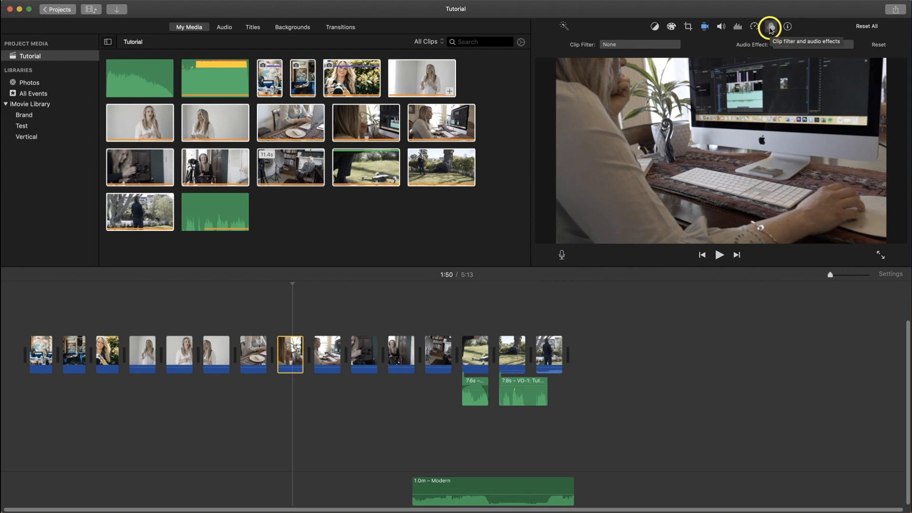
click(771, 29)
click(770, 30)
click(628, 45)
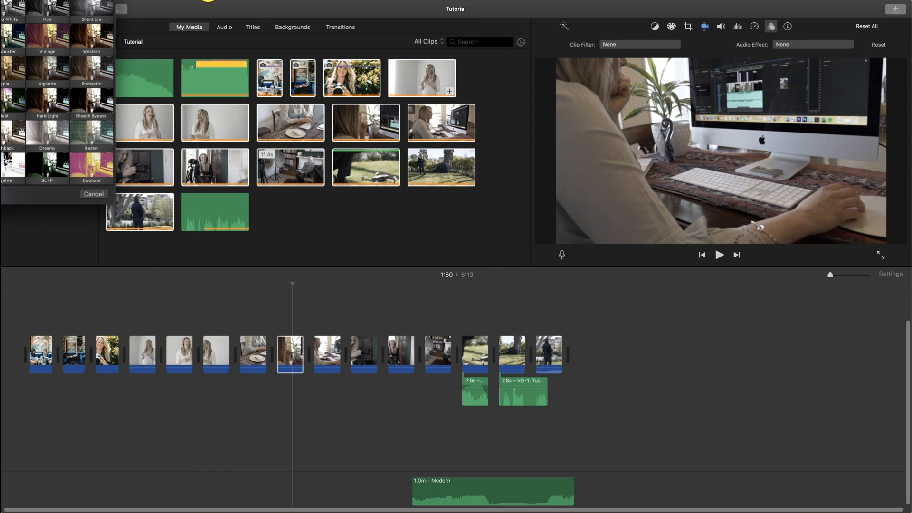
drag(0, 0, 78, 28)
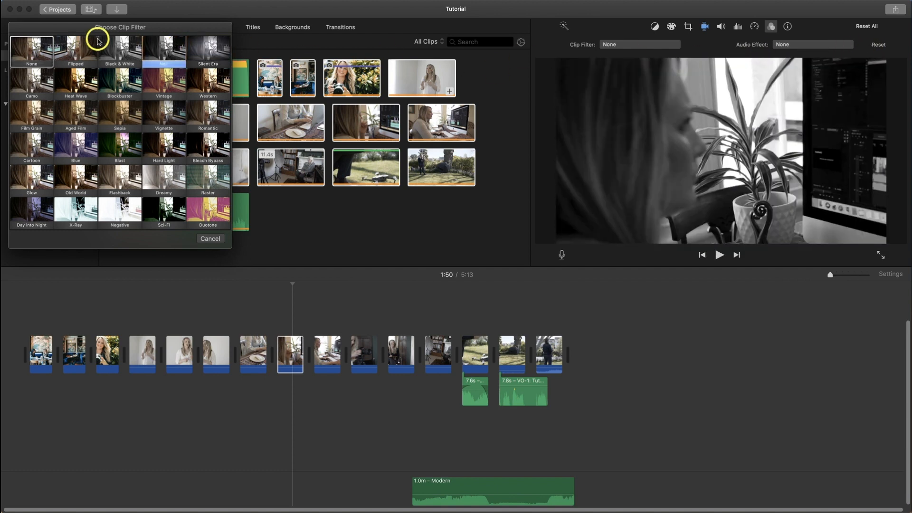
click(211, 237)
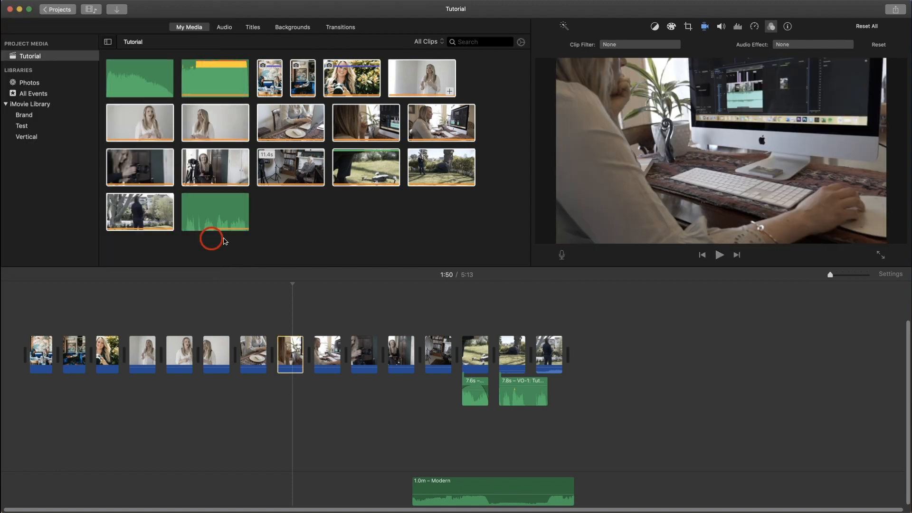
Apply the Robot audio effect to the 7.8 s voiceover clip and play back the result.
click(519, 404)
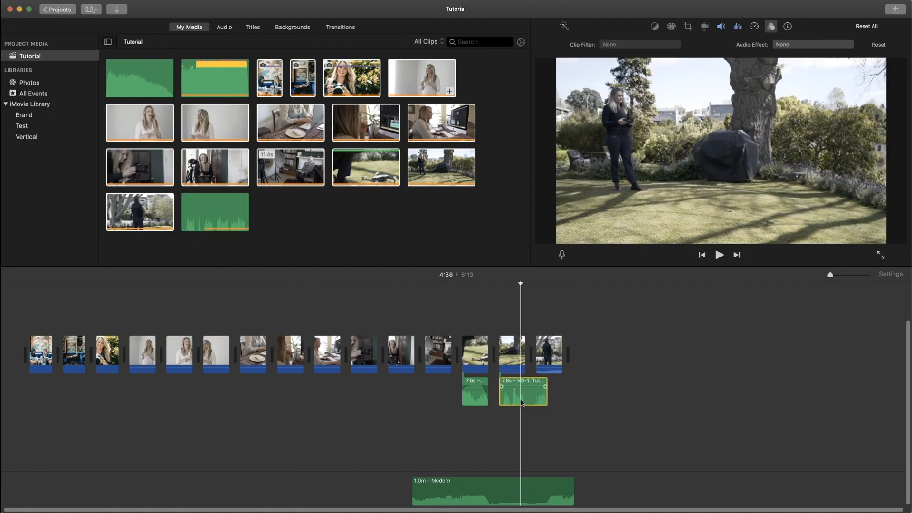
click(791, 44)
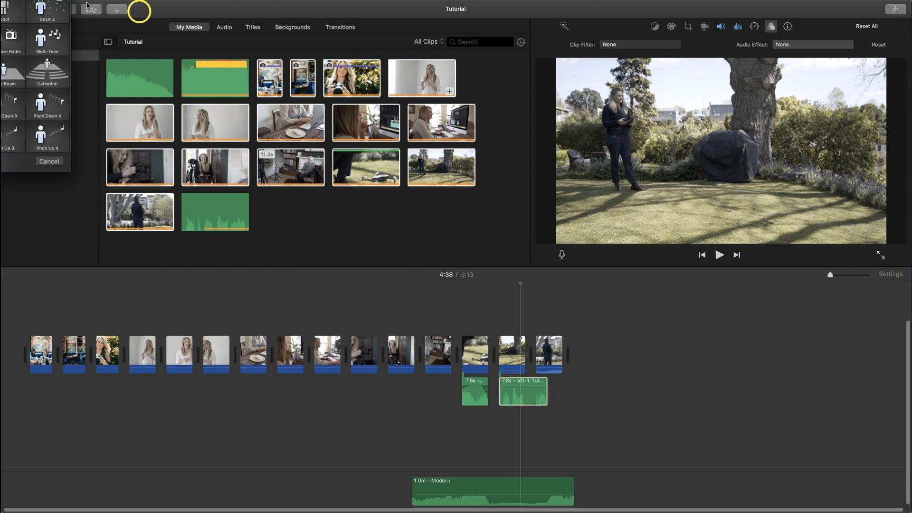
drag(0, 0, 86, 50)
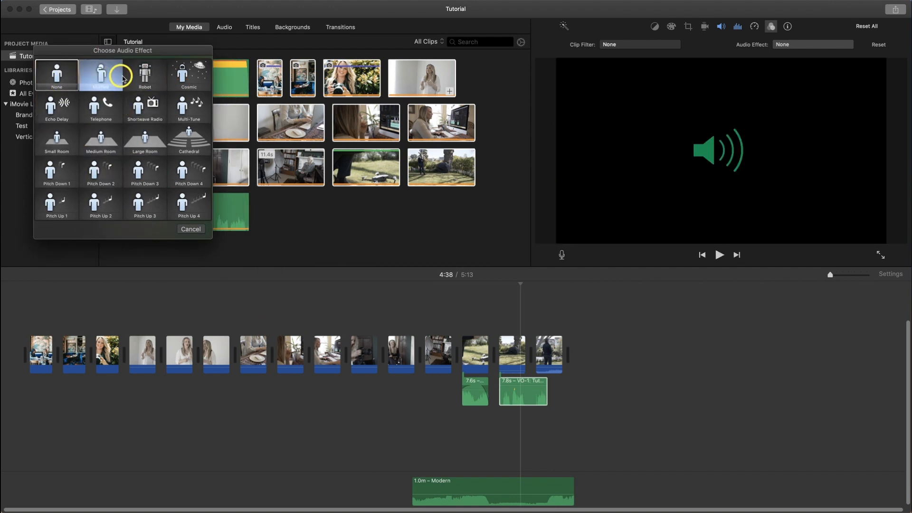
click(144, 77)
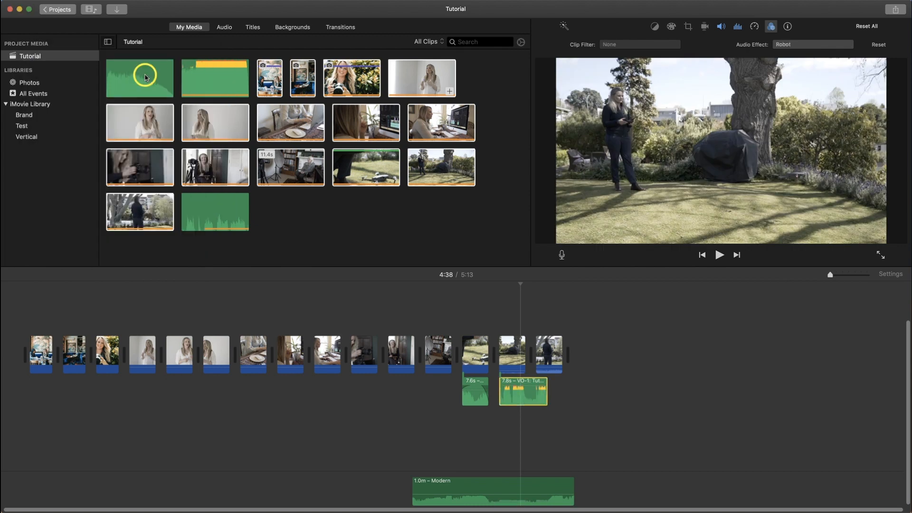
key(space)
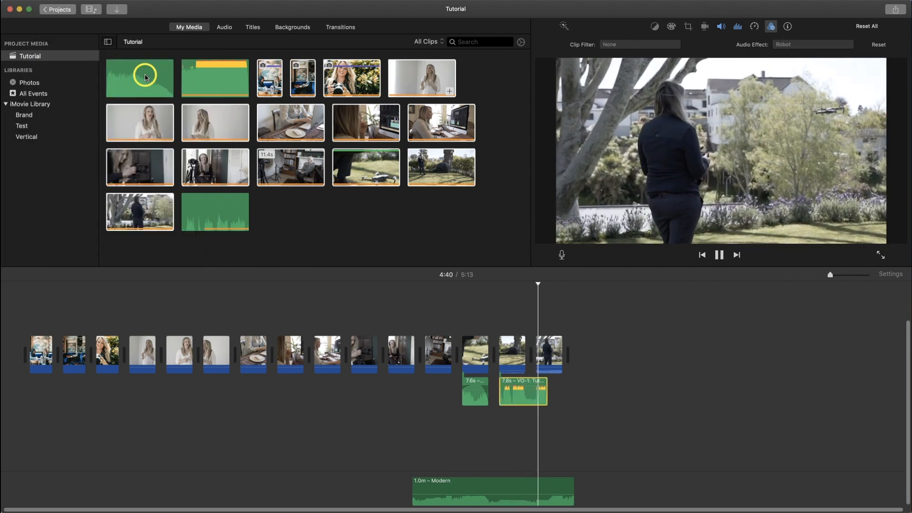
key(space)
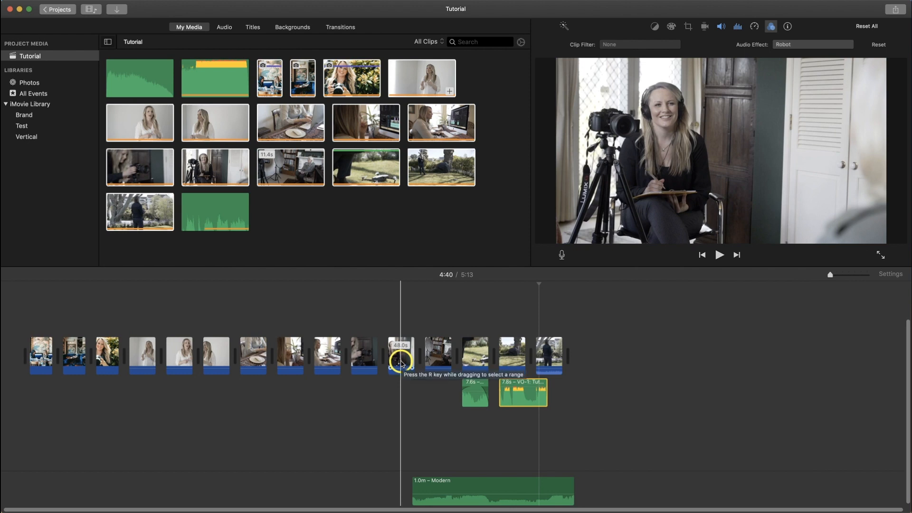
Place the clip of the woman with headphones as an overlay above the main track, and try a lower Cutaway opacity before restoring full opacity.
drag(401, 363, 371, 320)
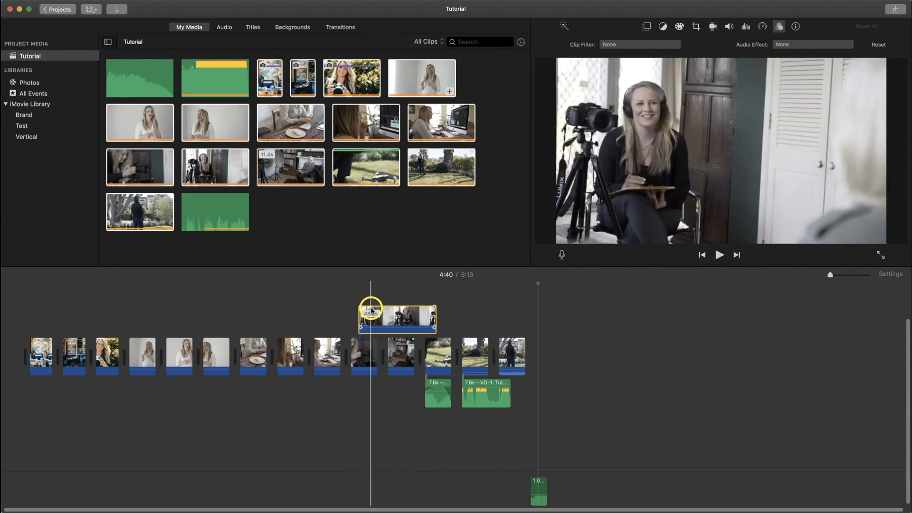
click(647, 27)
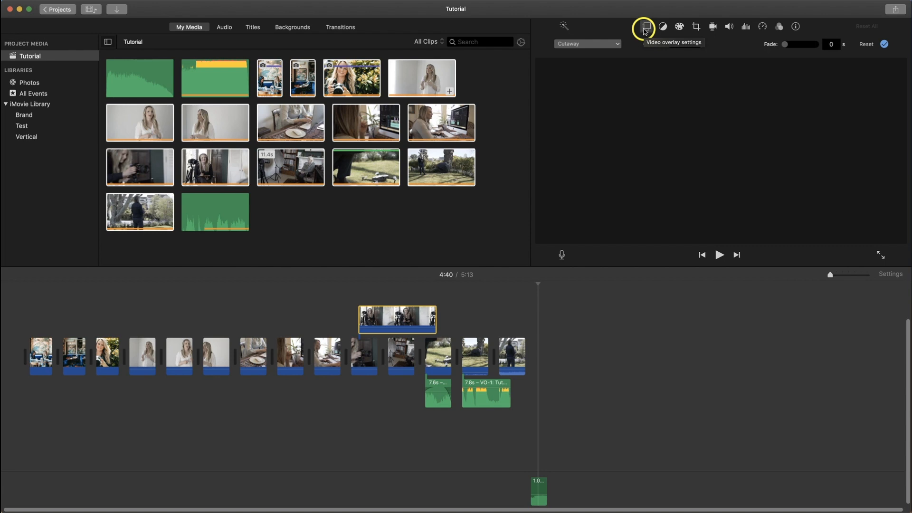
click(645, 30)
drag(706, 44, 681, 47)
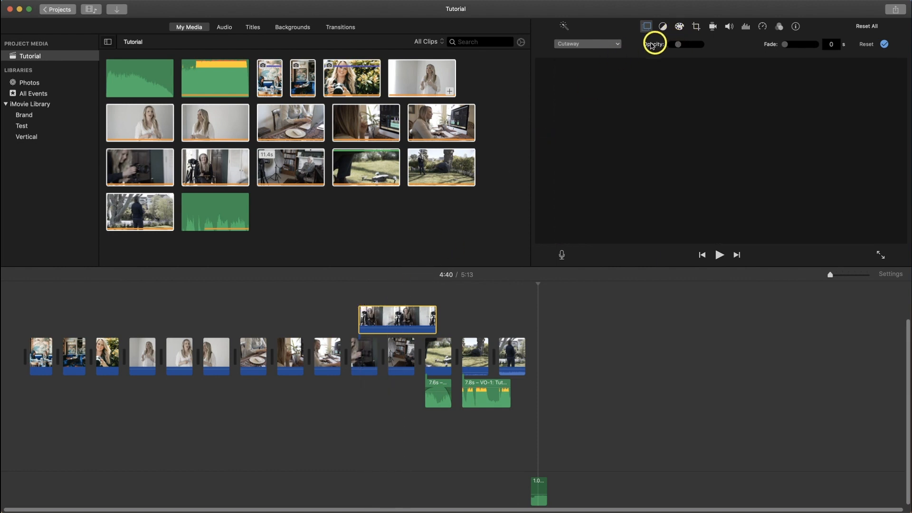
drag(679, 45, 715, 48)
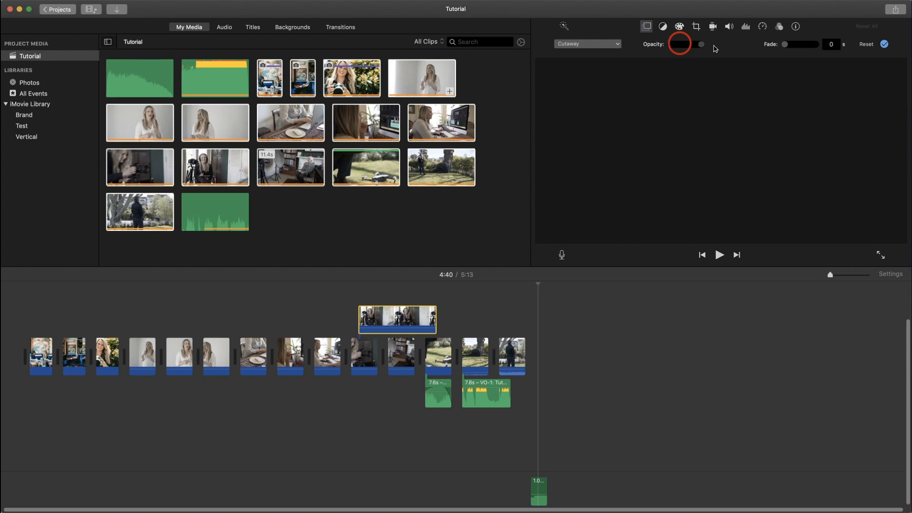
Change the overlay clip from Cutaway to Split Screen, and show the frame near its beginning.
click(617, 44)
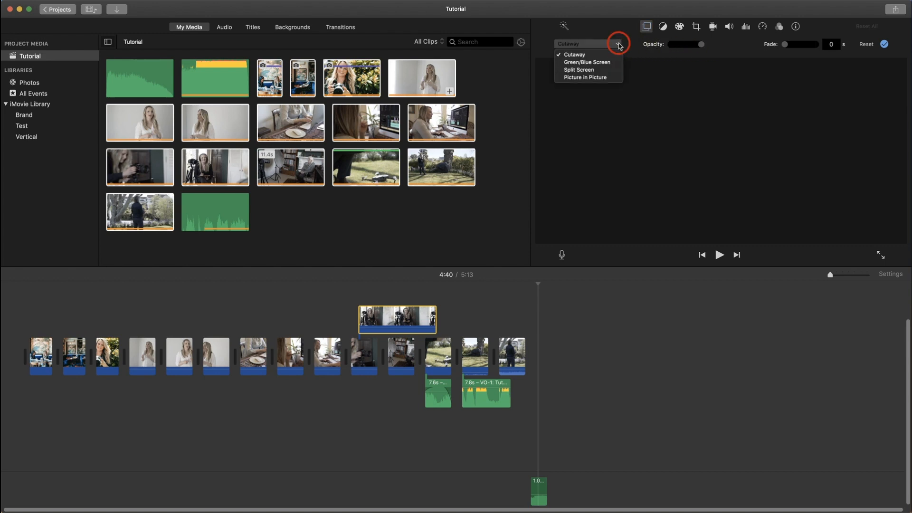
click(600, 70)
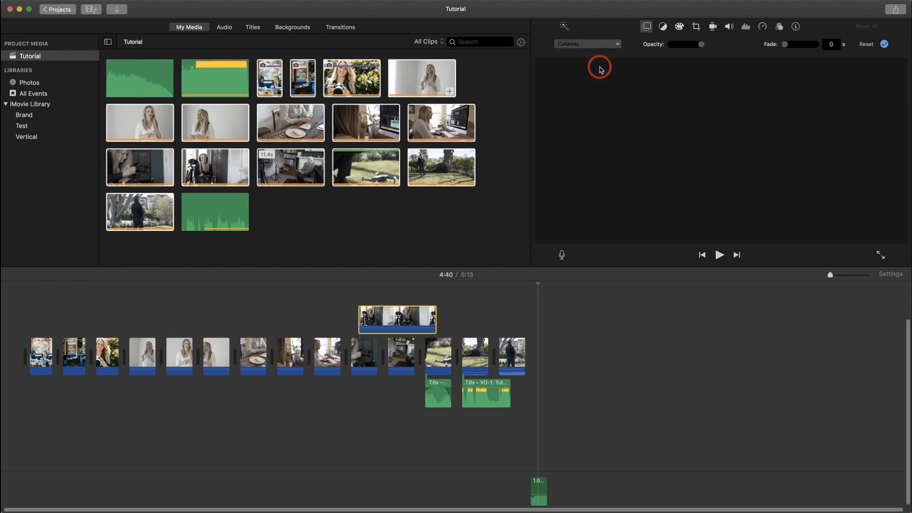
click(374, 280)
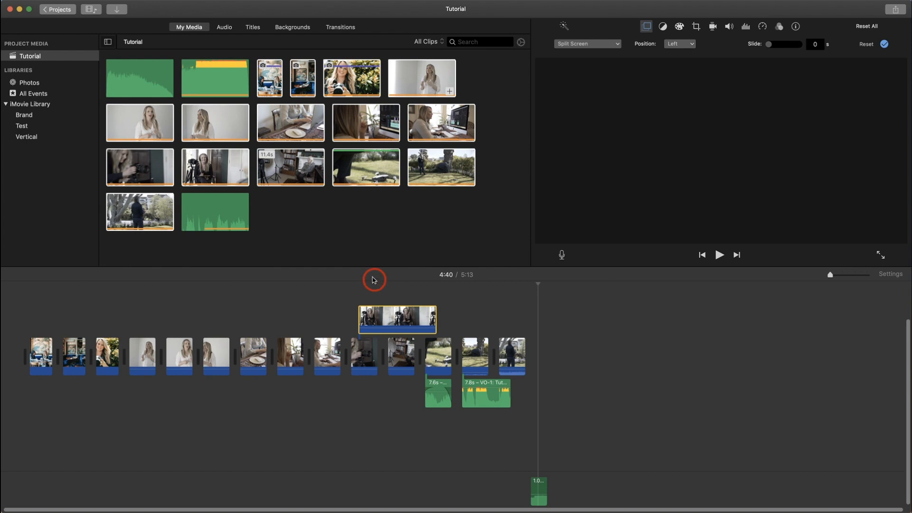
drag(537, 285, 365, 275)
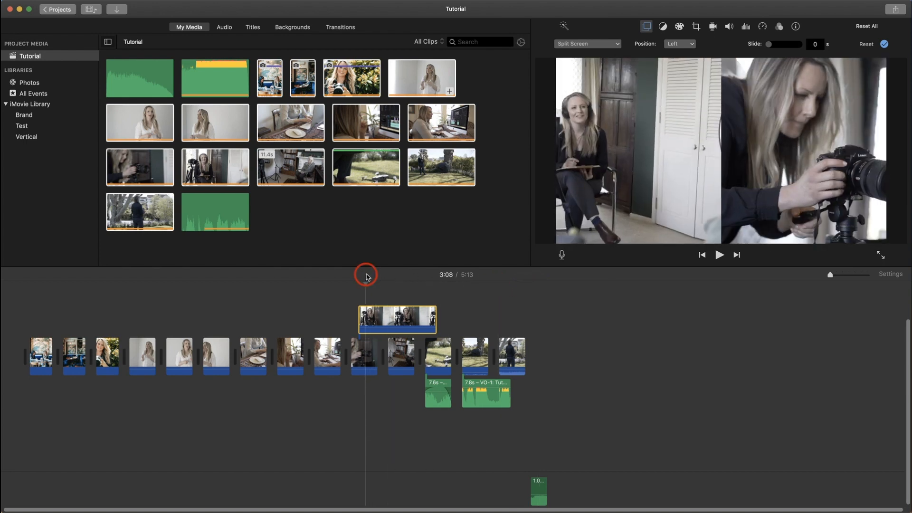
Change the overlay clip to Picture in Picture, move it to the lower-left corner of the frame and slightly adjust its size.
click(612, 44)
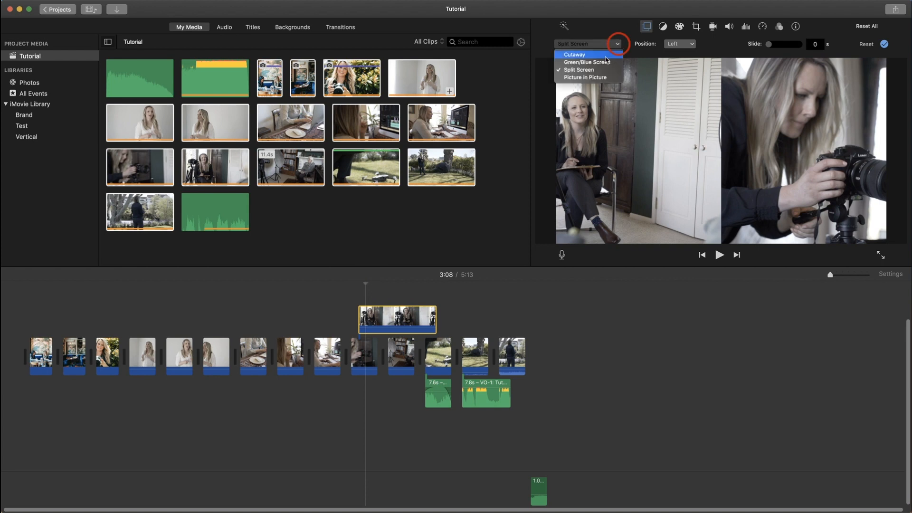
click(600, 78)
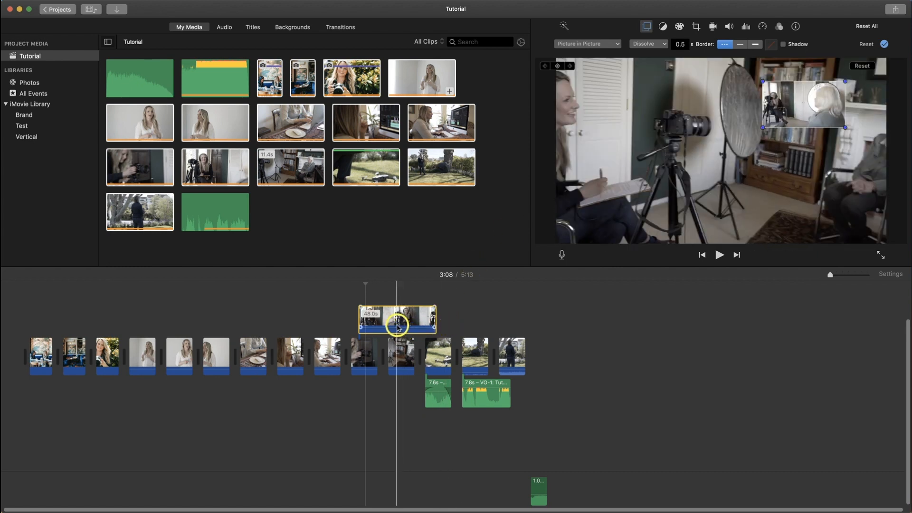
click(811, 111)
drag(812, 111, 613, 219)
mouse_move(651, 187)
mouse_down()
mouse_move(674, 179)
mouse_move(656, 191)
mouse_up()
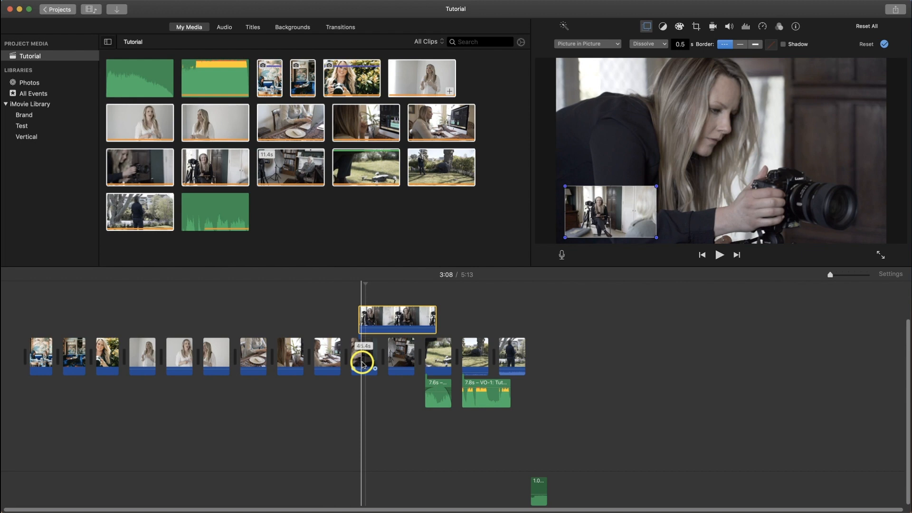
Move the overlay clip into the main track and back out as a Cutaway above the interview clip, with a 0.5 s fade.
drag(398, 322, 349, 359)
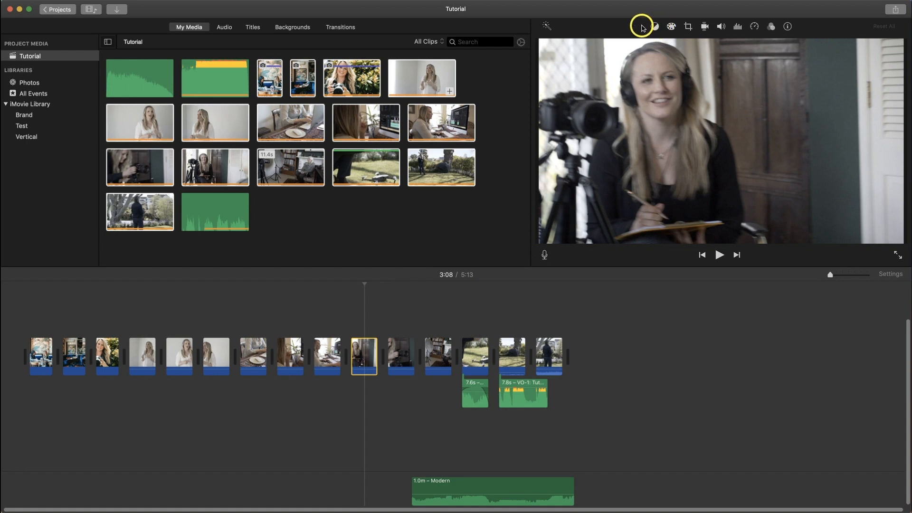
drag(373, 347, 402, 319)
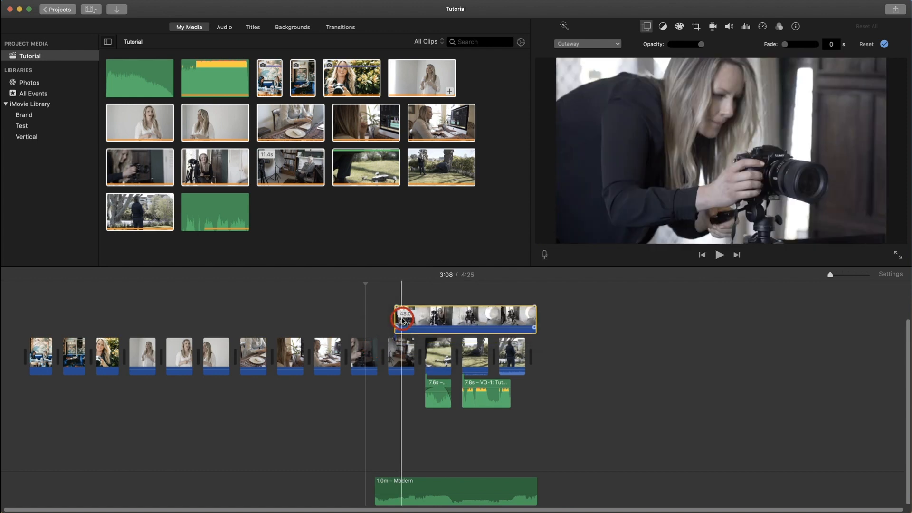
drag(785, 44, 793, 42)
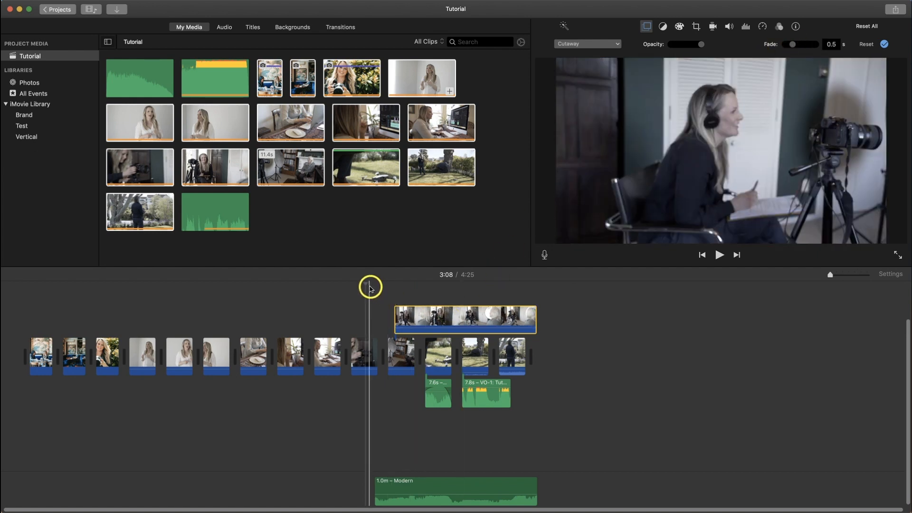
Play back the beginning of the Cutaway overlay to check its fade-in.
click(379, 285)
drag(393, 286, 390, 283)
key(space)
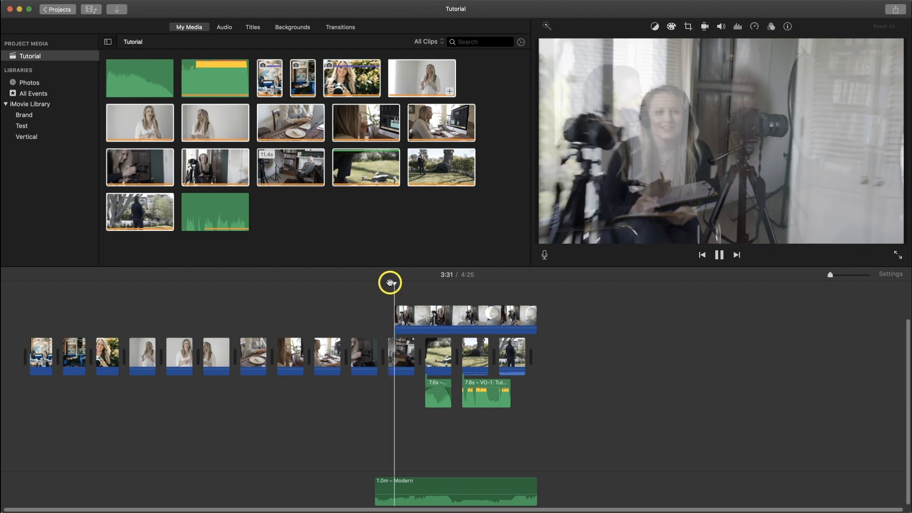
key(space)
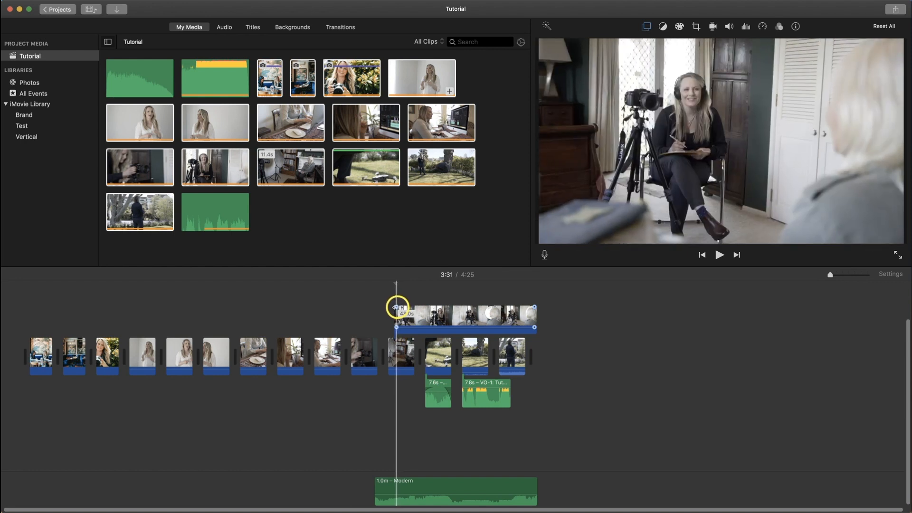
Try different fade lengths at the ends of the overlay clip, and readjust the fade in its video overlay settings.
drag(399, 308, 399, 308)
drag(533, 307, 417, 306)
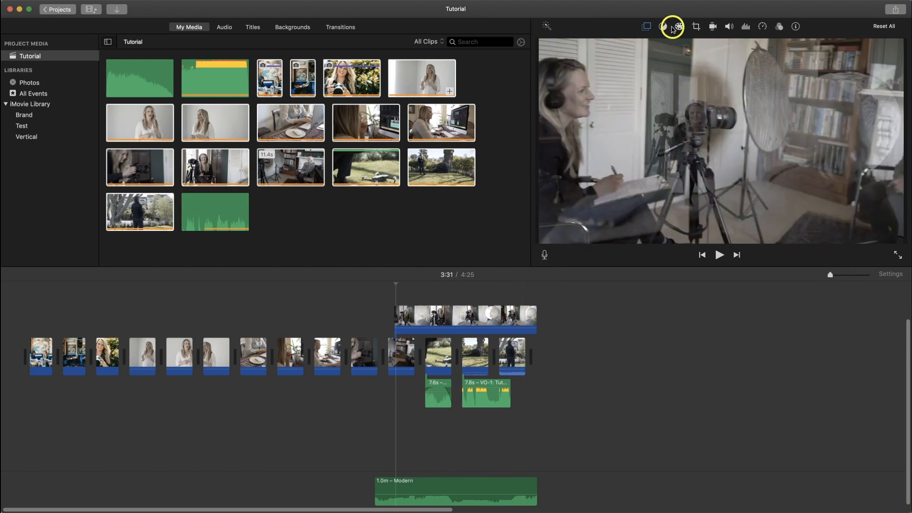
click(647, 26)
mouse_move(815, 44)
mouse_down()
mouse_move(798, 45)
mouse_move(807, 46)
mouse_up()
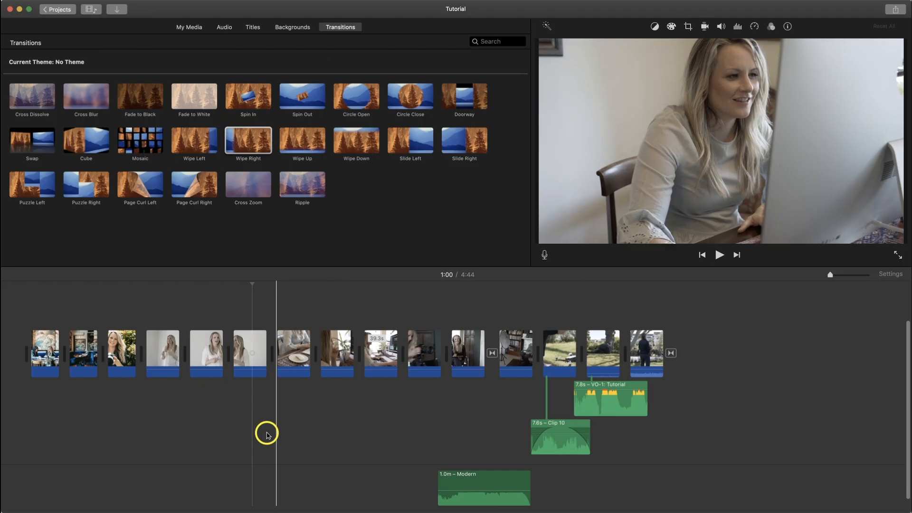
Show the speed editor on the clip of the woman at the dining table computer, and speed the clip up to 12.4 s.
click(297, 356)
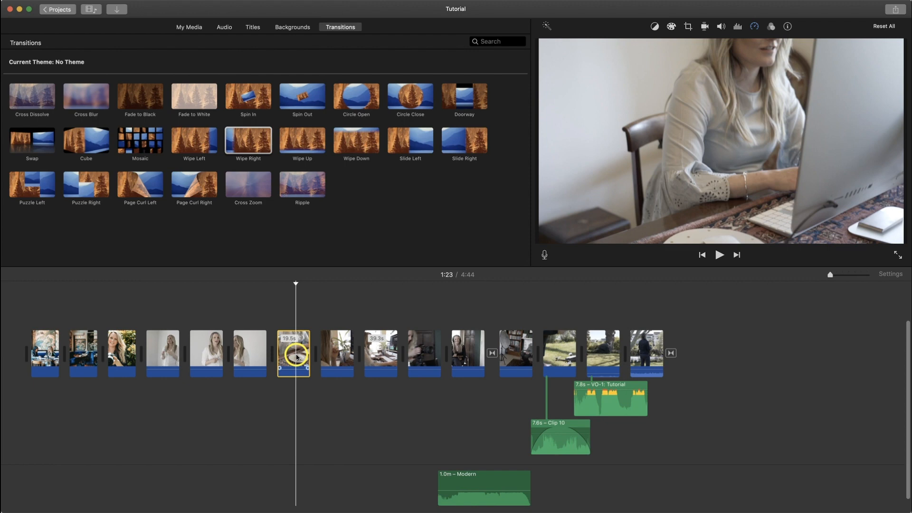
right_click(296, 357)
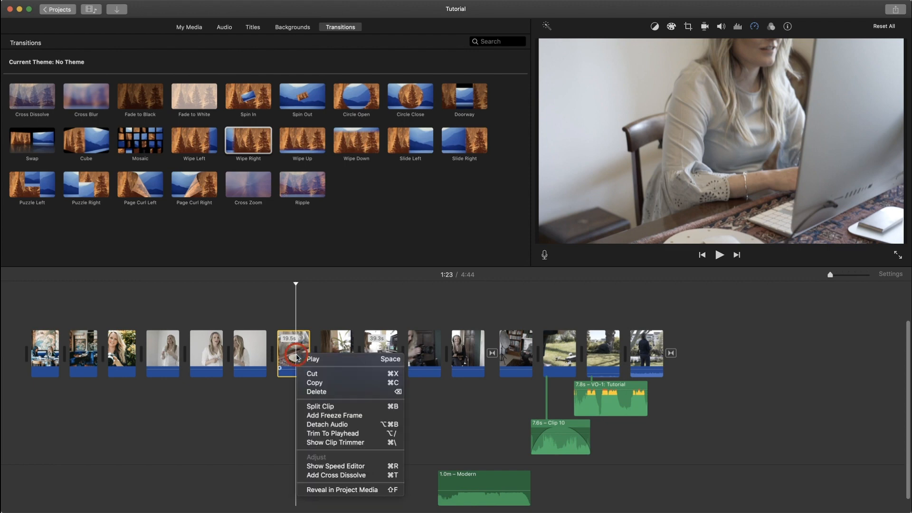
click(342, 466)
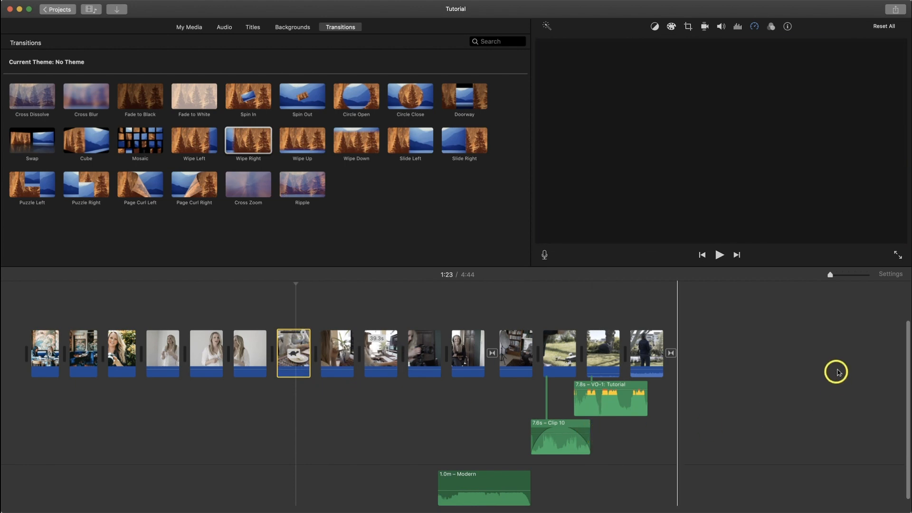
drag(831, 275, 852, 278)
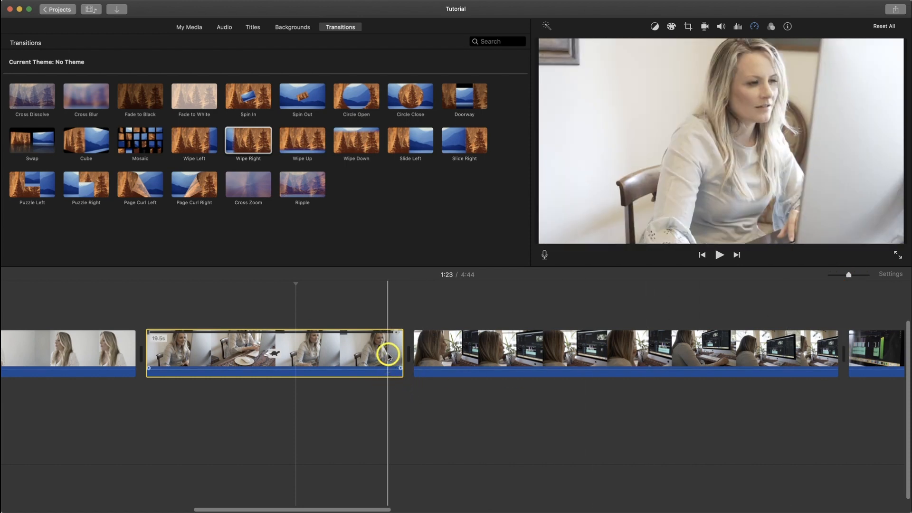
drag(391, 350, 310, 333)
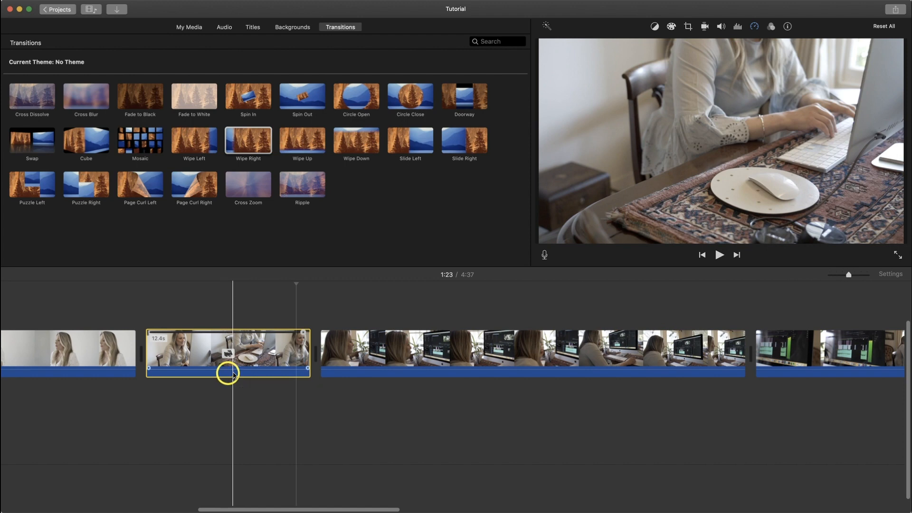
Slow the clip down to 21.8 s, speed it up again, and show its speed settings.
drag(308, 341, 431, 337)
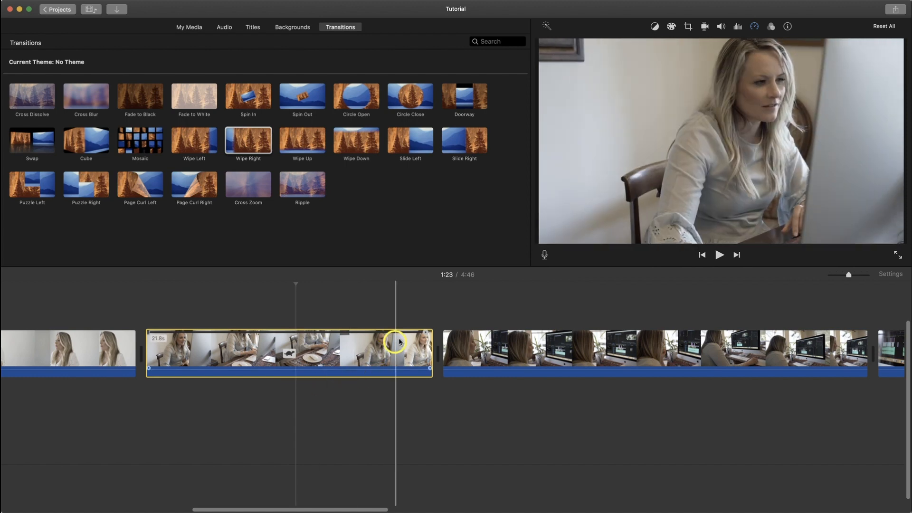
drag(426, 331, 380, 334)
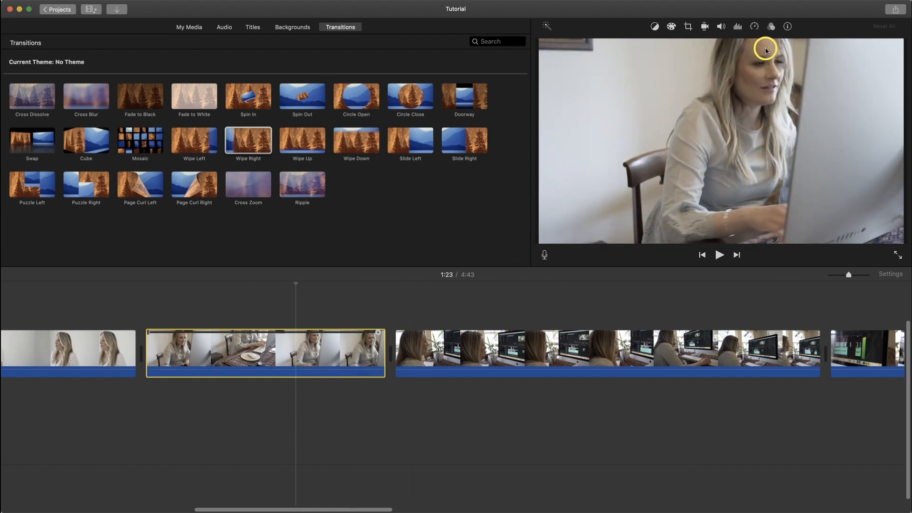
click(754, 27)
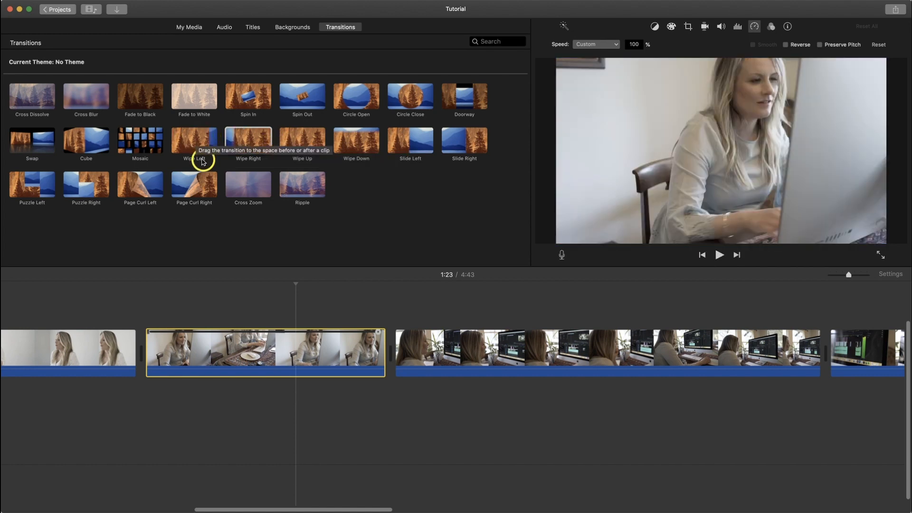
Add a Cross Dissolve transition between the dining table computer clip and the following clip of the editing screen.
mouse_move(24, 97)
mouse_down()
mouse_move(136, 145)
mouse_move(395, 335)
mouse_move(300, 321)
mouse_move(381, 347)
mouse_move(376, 356)
mouse_up()
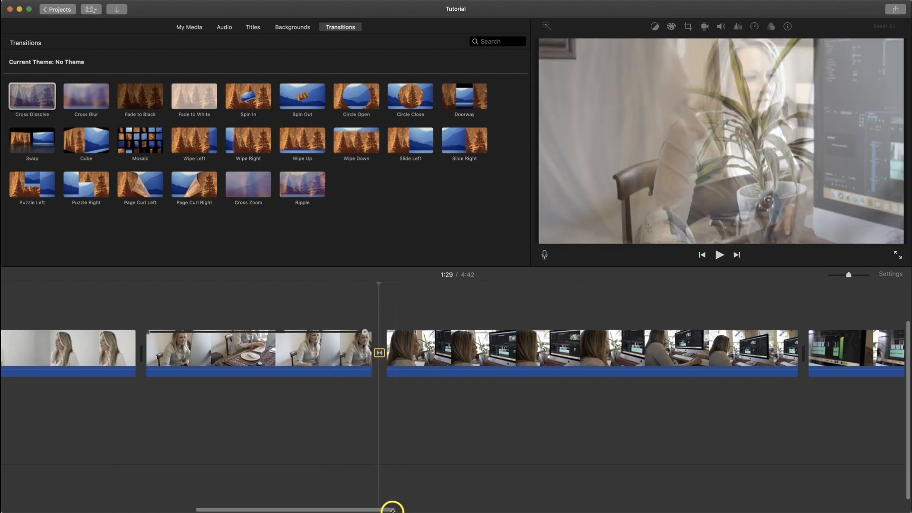
Try a Fade to Black transition before the first photo of the project, and delete it.
drag(390, 508, 169, 496)
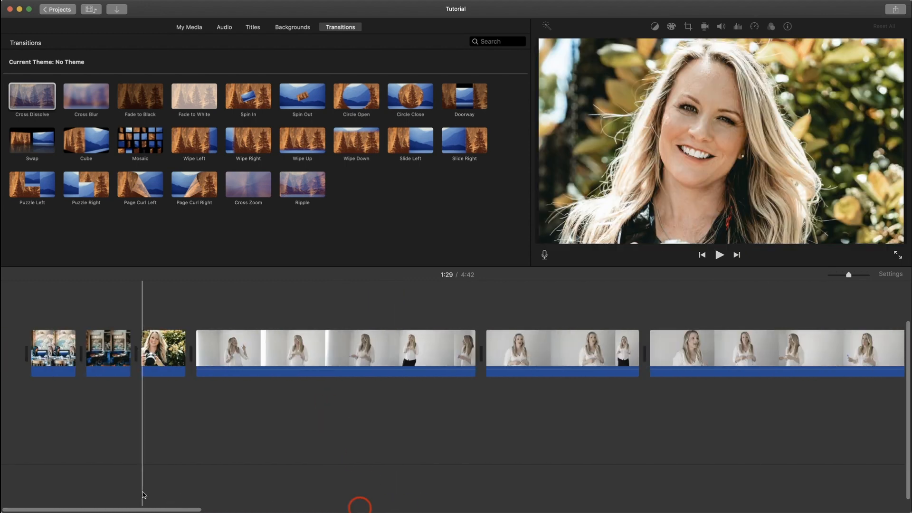
drag(142, 96, 25, 342)
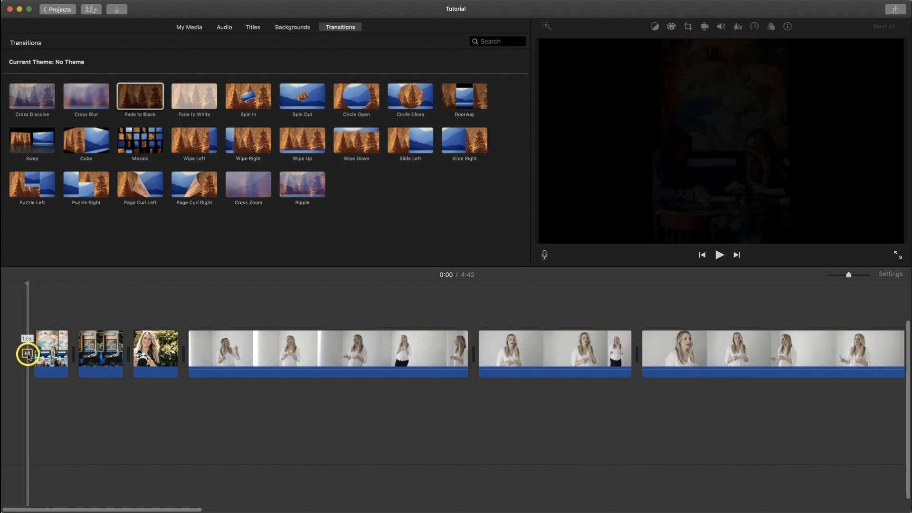
click(27, 354)
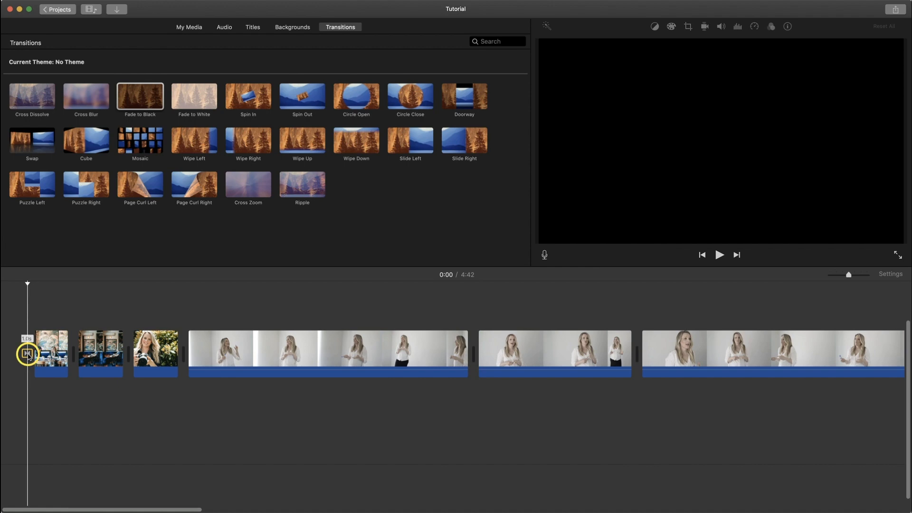
key(Delete)
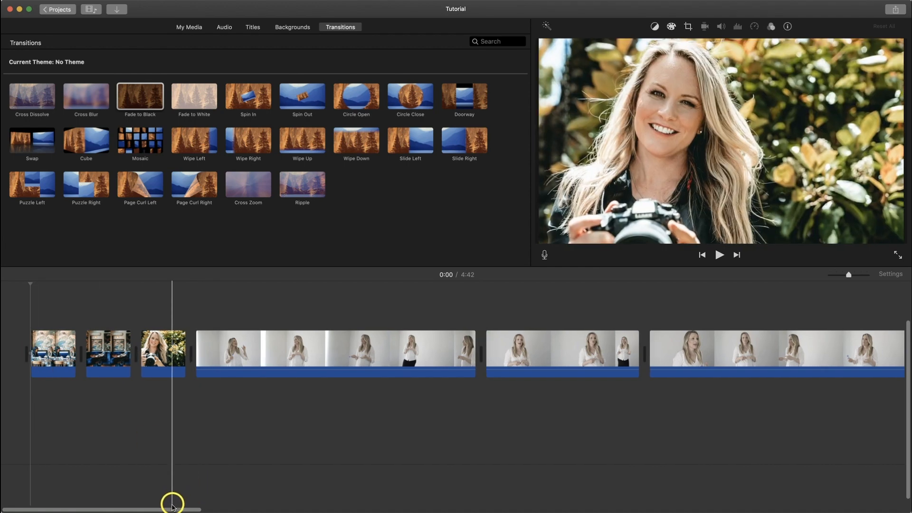
Examine the duration setting of the Cross Dissolve before the editing screen clip, and close it without changing the value.
drag(171, 505, 375, 491)
click(172, 353)
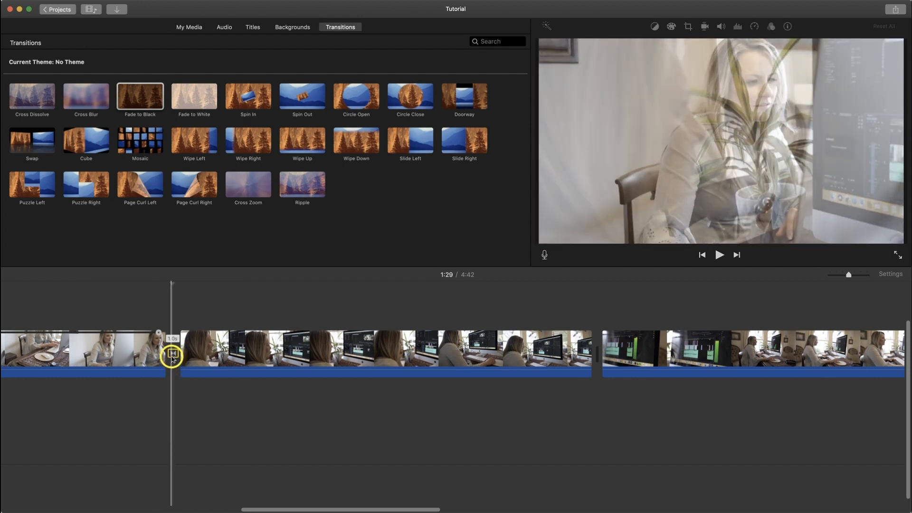
double_click(172, 354)
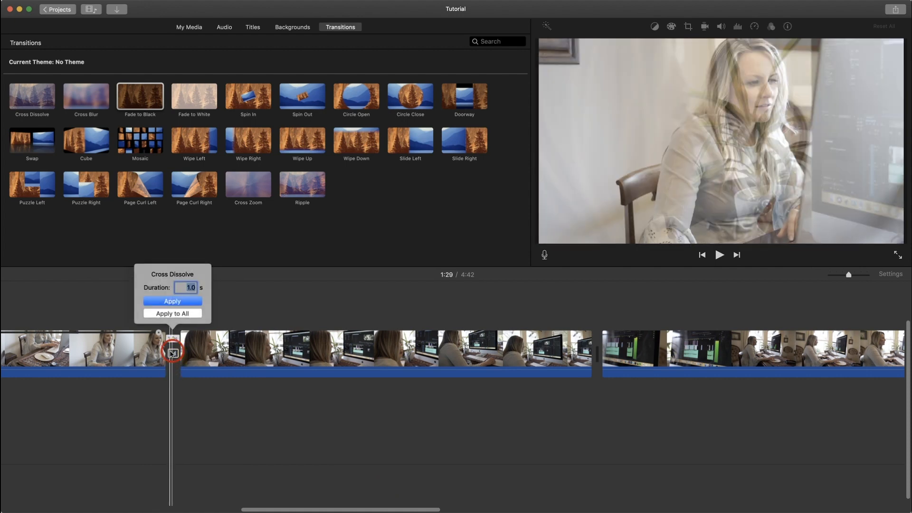
click(188, 286)
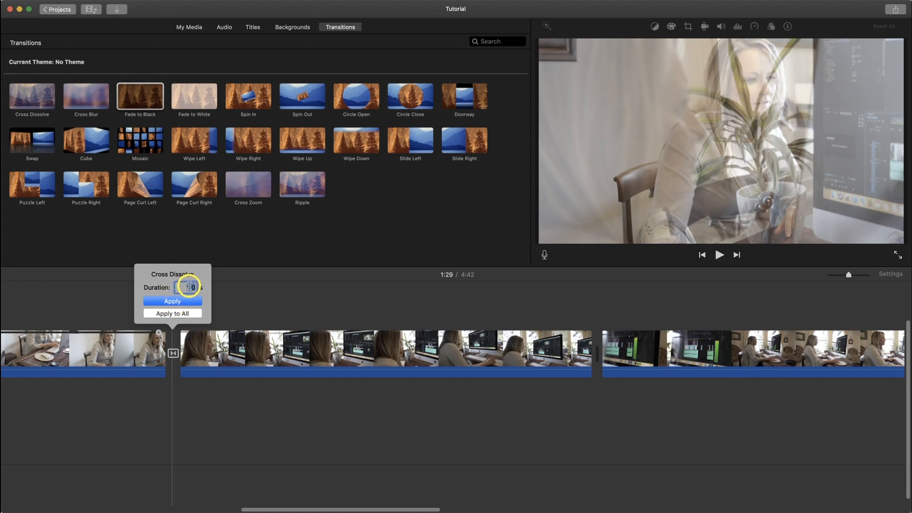
click(274, 407)
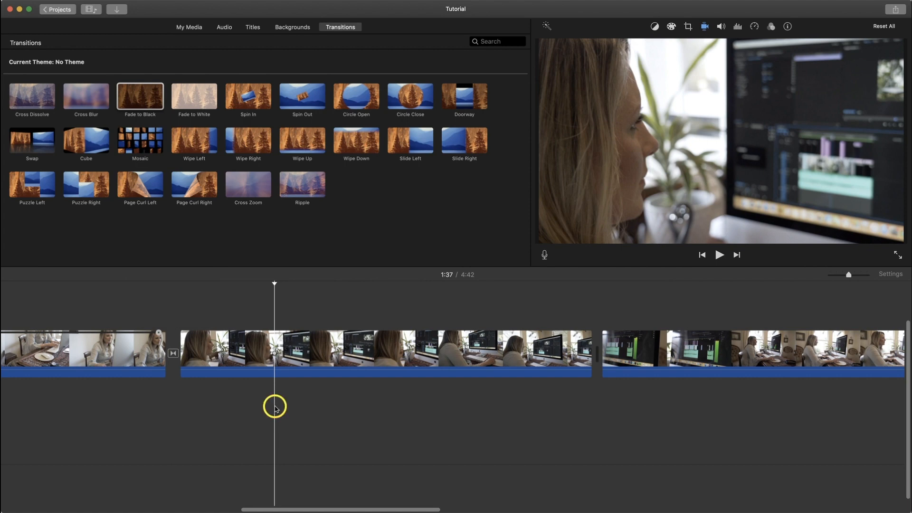
Add a Standard title above the editing screen clip, and show the frame at 1:38 within the title.
click(251, 28)
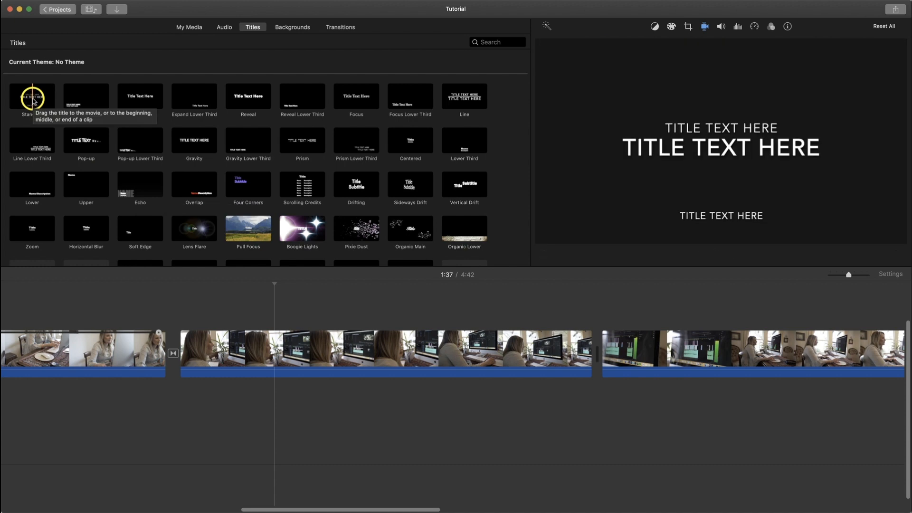
drag(33, 99, 247, 326)
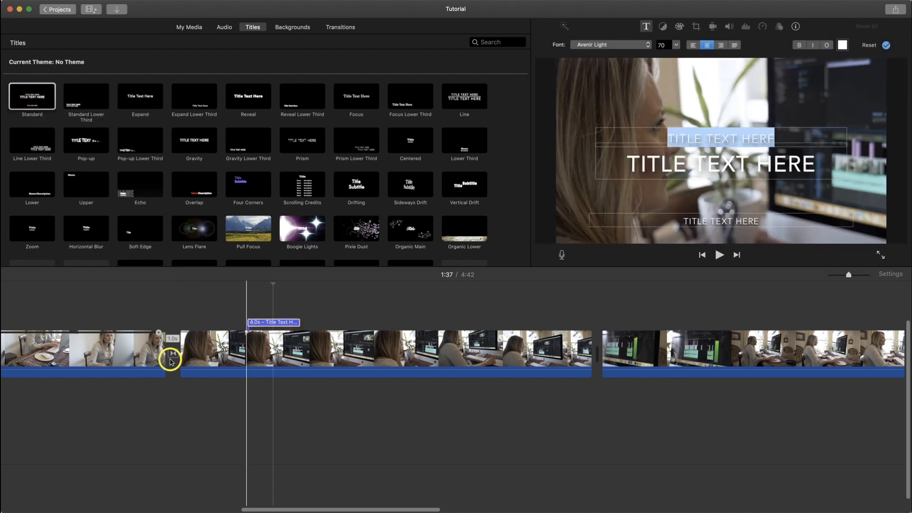
click(279, 289)
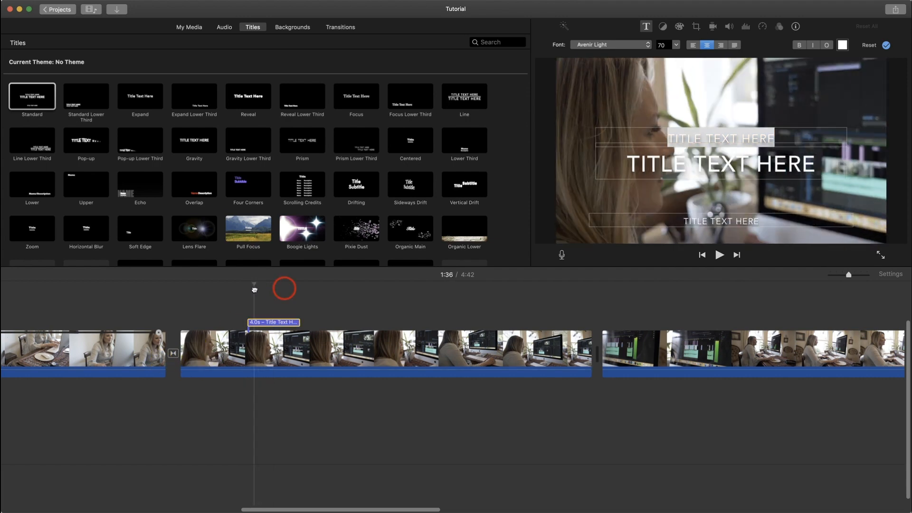
drag(278, 290, 283, 292)
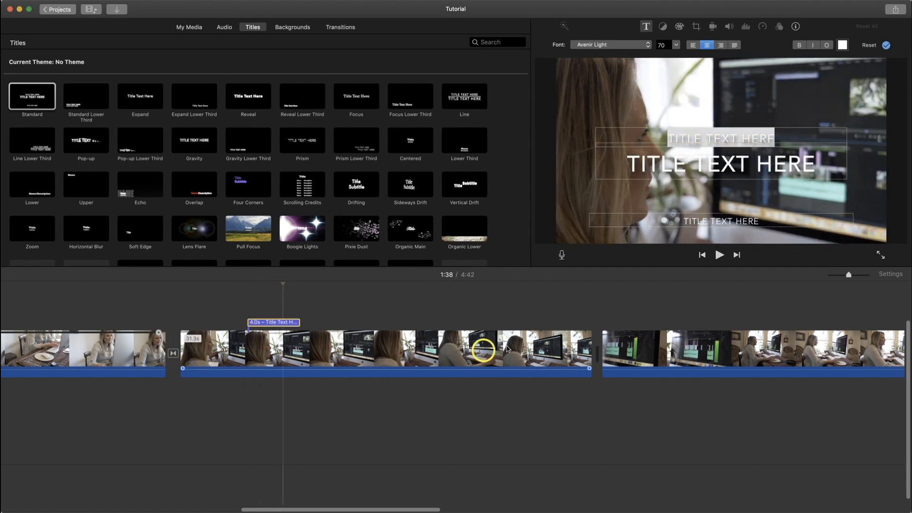
Replace the first line of the Standard title with "TUTORIAL VIDEO".
double_click(709, 139)
click(739, 137)
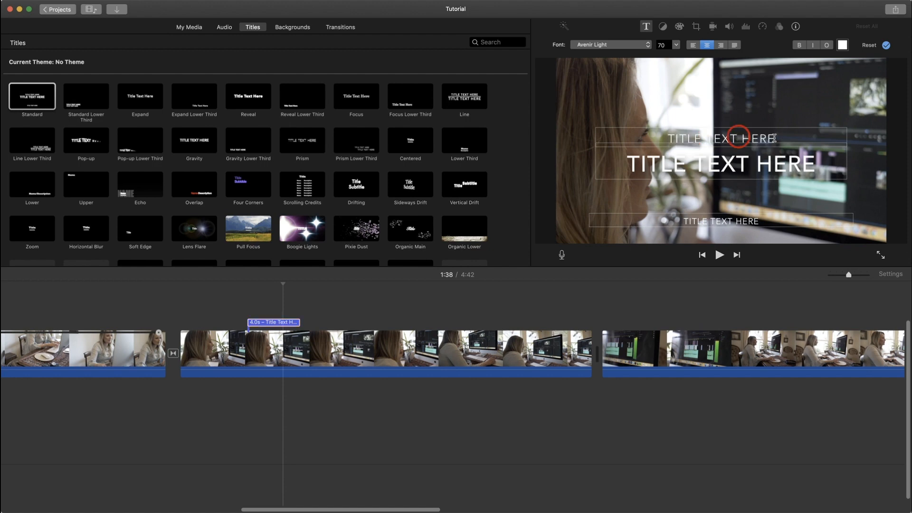
drag(771, 137, 671, 138)
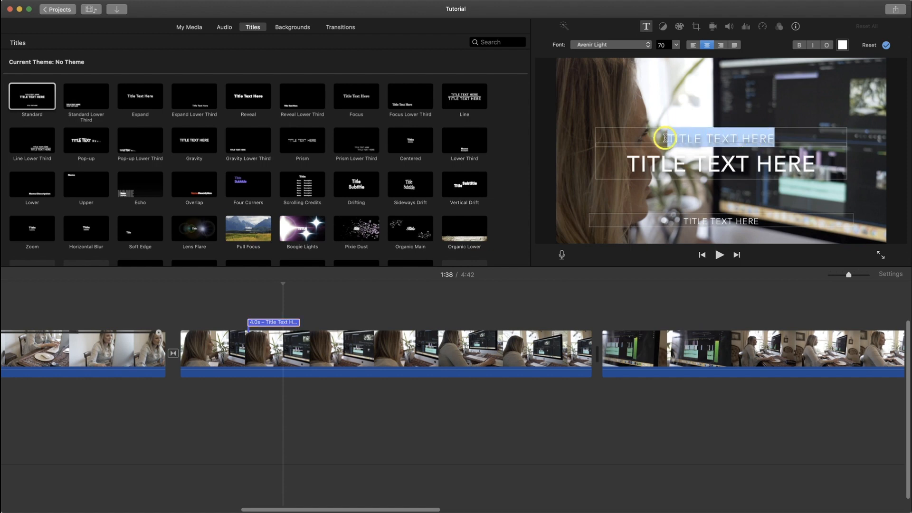
text(TU)
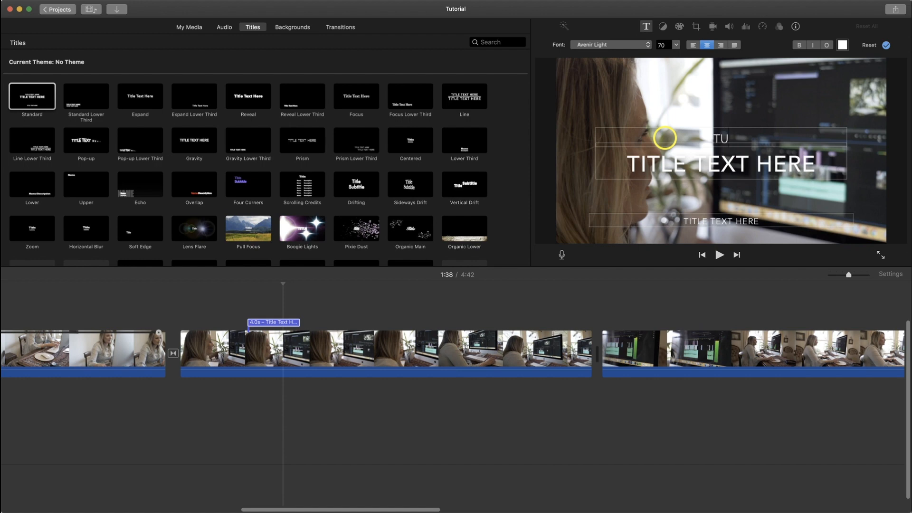
text(TORIAL VIDEO)
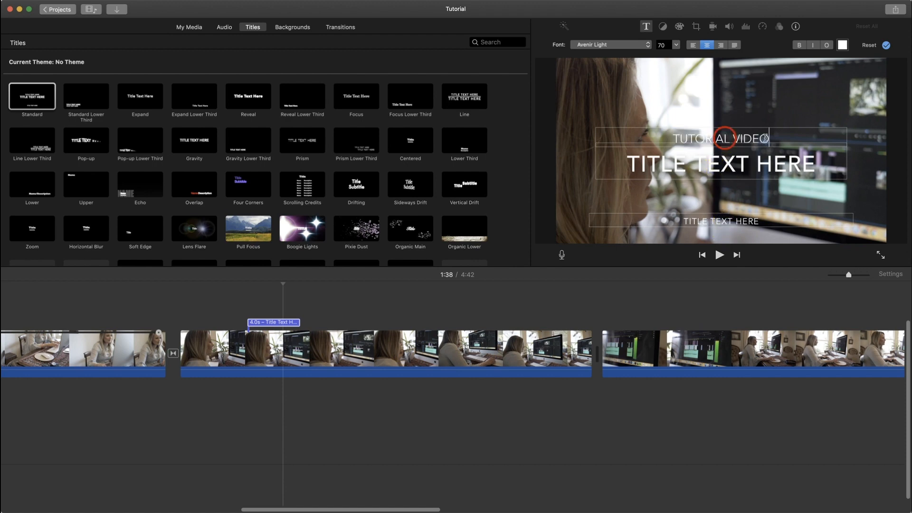
Set the font size of the "TUTORIAL VIDEO" line to 58.
drag(776, 136, 663, 138)
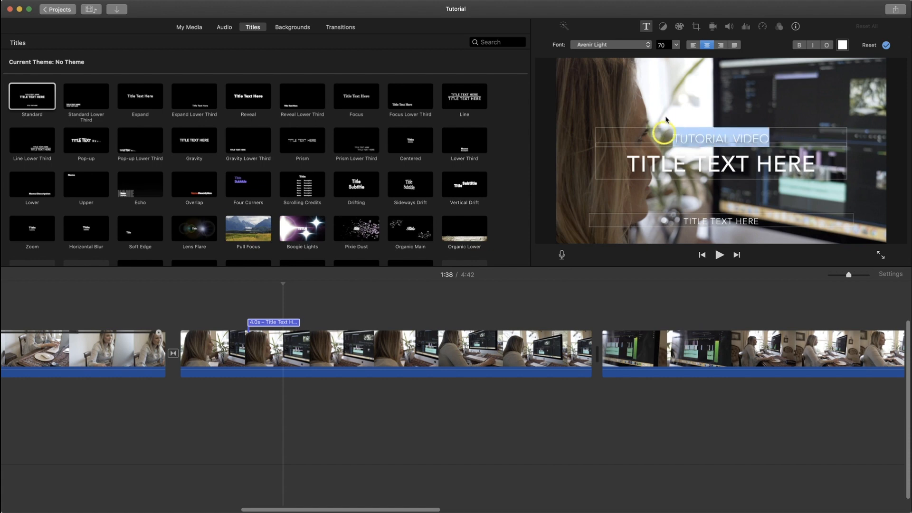
click(648, 45)
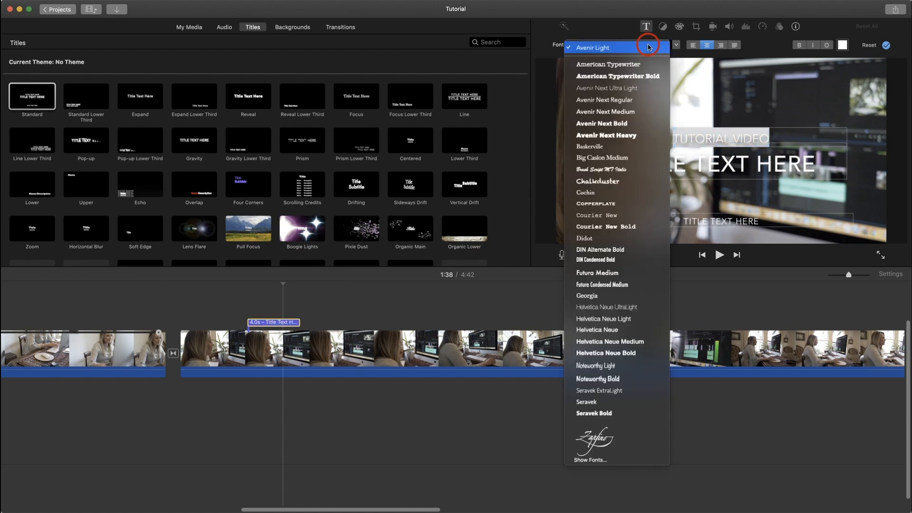
click(677, 45)
click(668, 68)
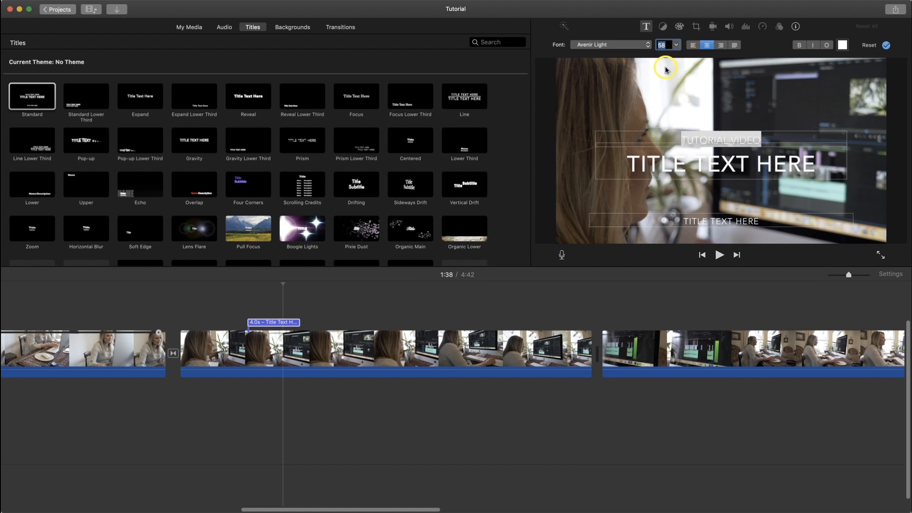
Try left and right alignment on the "TUTORIAL VIDEO" line, and return it to centered.
click(694, 47)
click(721, 46)
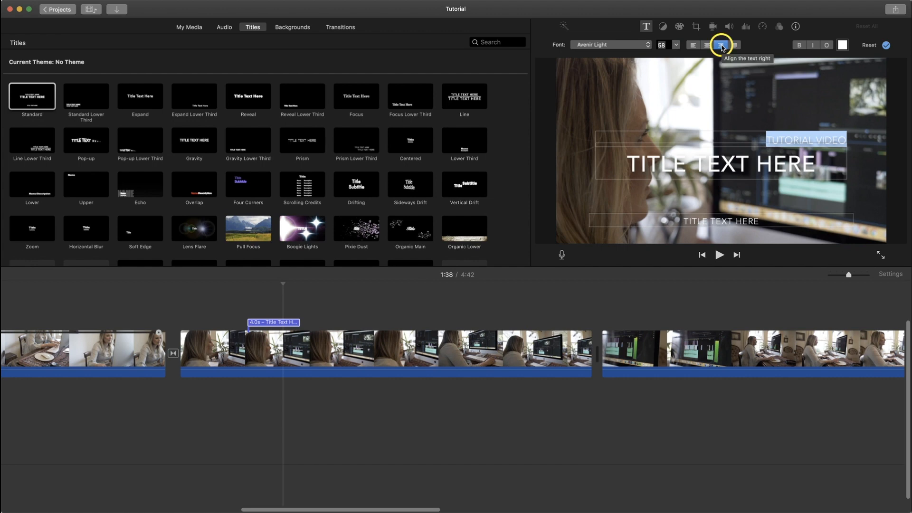
click(694, 46)
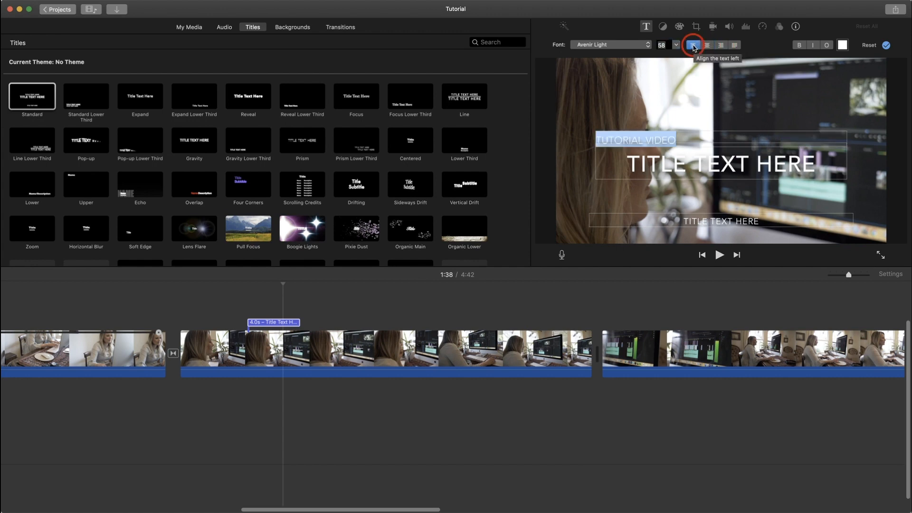
click(707, 47)
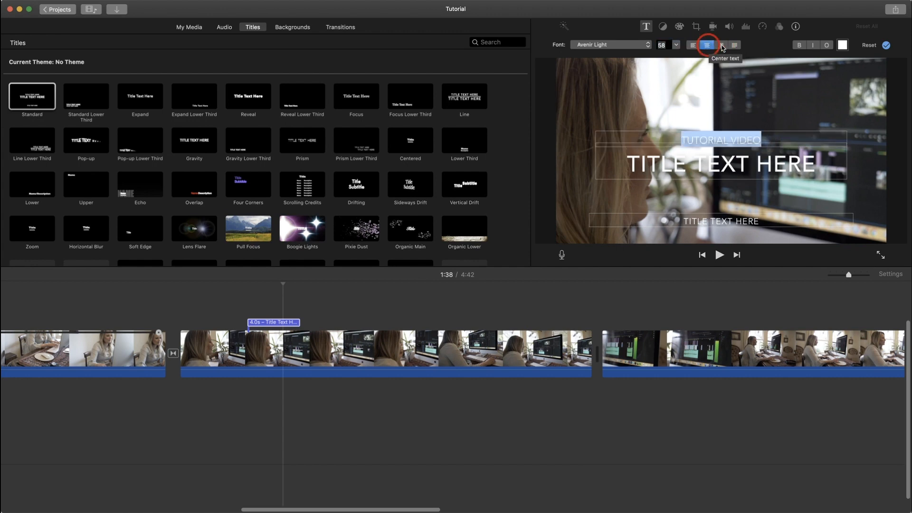
click(721, 47)
click(707, 45)
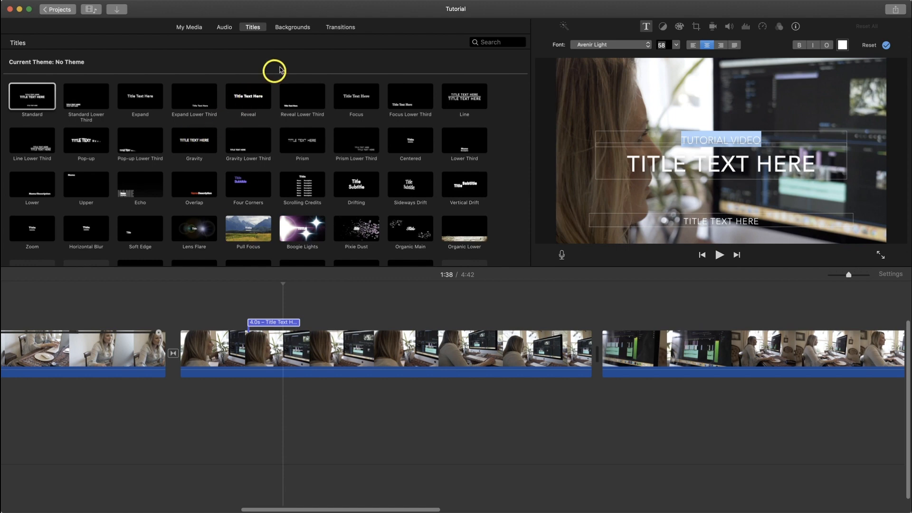
Place a White background above the end of the editing screen clip, and show its frame at 2:01.
click(292, 30)
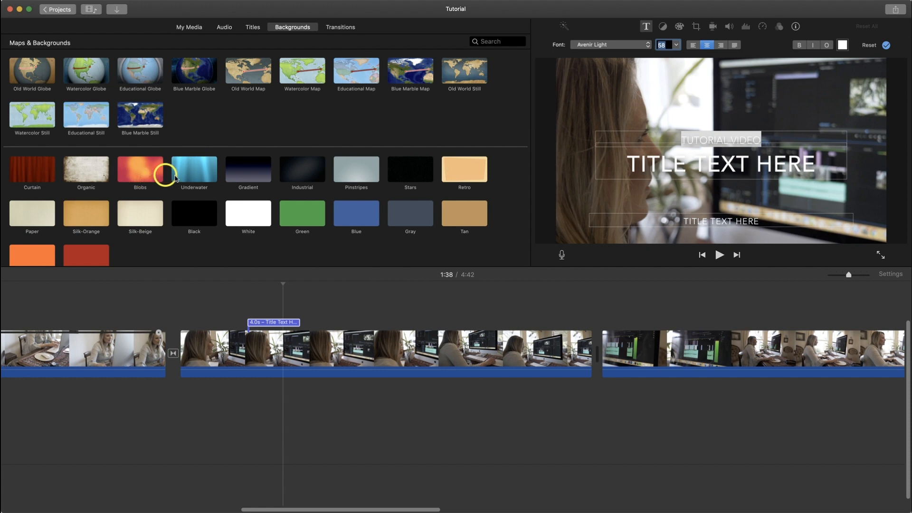
scroll(211, 204, down, 1)
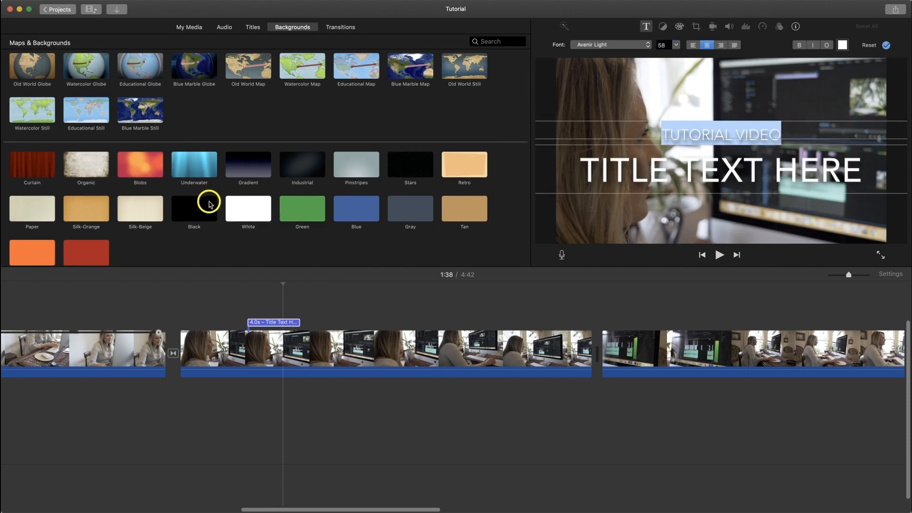
scroll(247, 209, down, 1)
click(247, 208)
click(275, 283)
click(522, 327)
click(465, 289)
drag(246, 208, 576, 316)
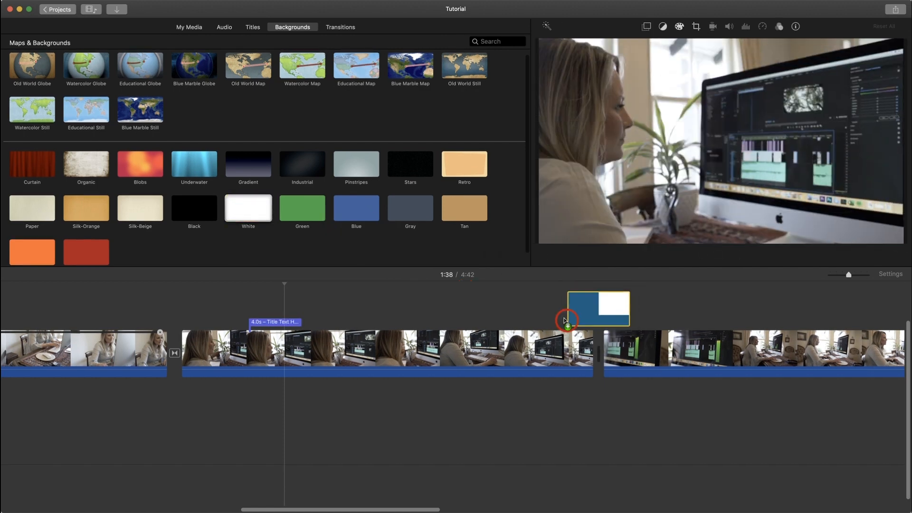
click(578, 313)
click(597, 302)
click(601, 304)
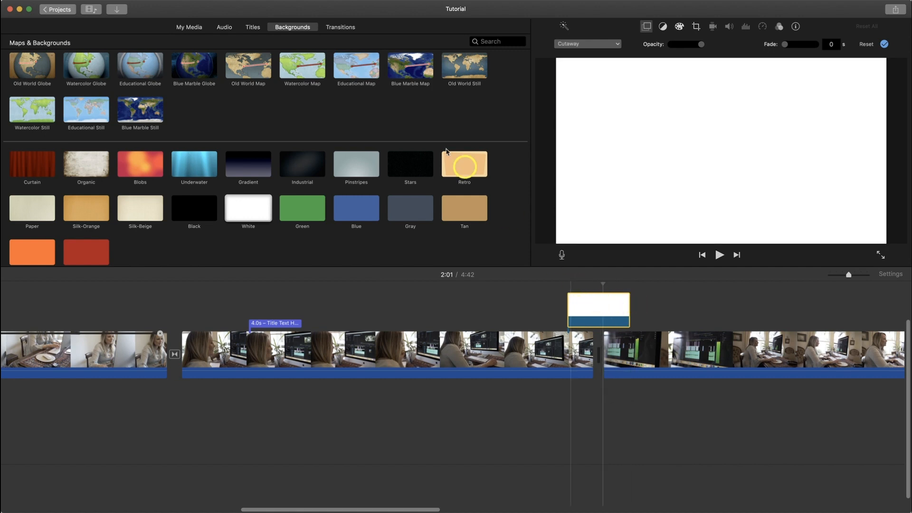
Add another Standard title, and place it above the clip after the white background with a duration of 2.0 s.
click(254, 27)
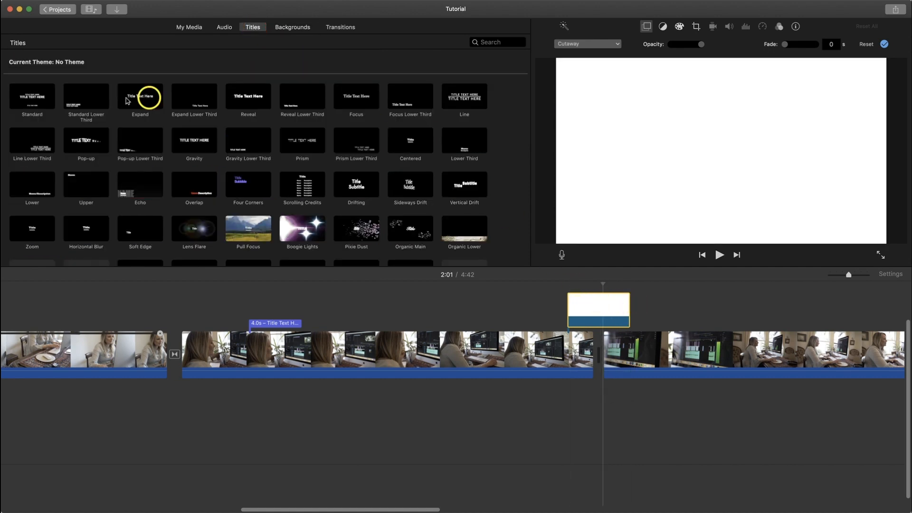
drag(45, 97, 584, 290)
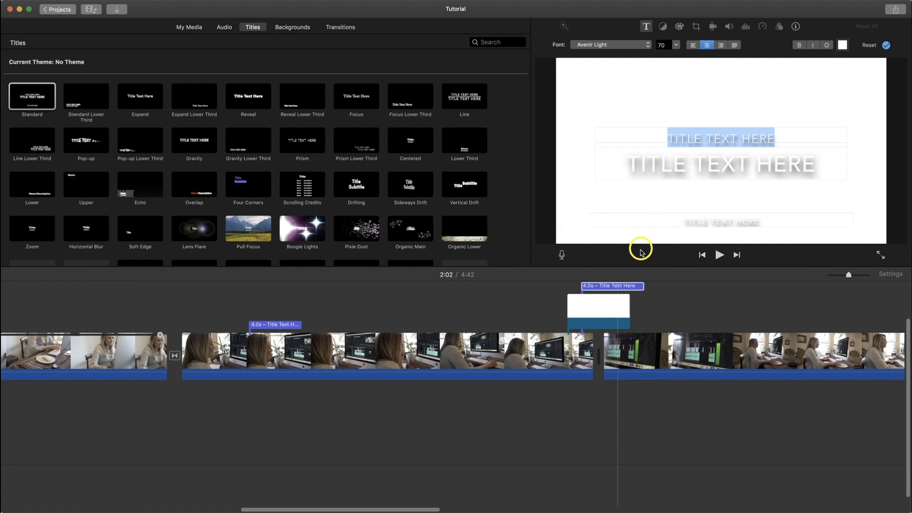
click(604, 287)
drag(643, 286, 718, 316)
drag(734, 324, 770, 326)
click(751, 276)
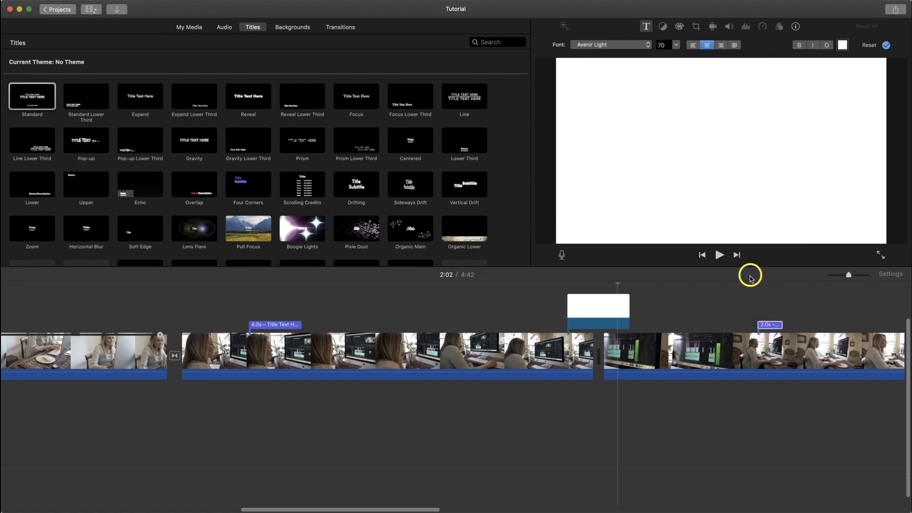
Show the frame at 2:14 within the 2.0 s title, and select the title's first text line.
drag(618, 284, 792, 290)
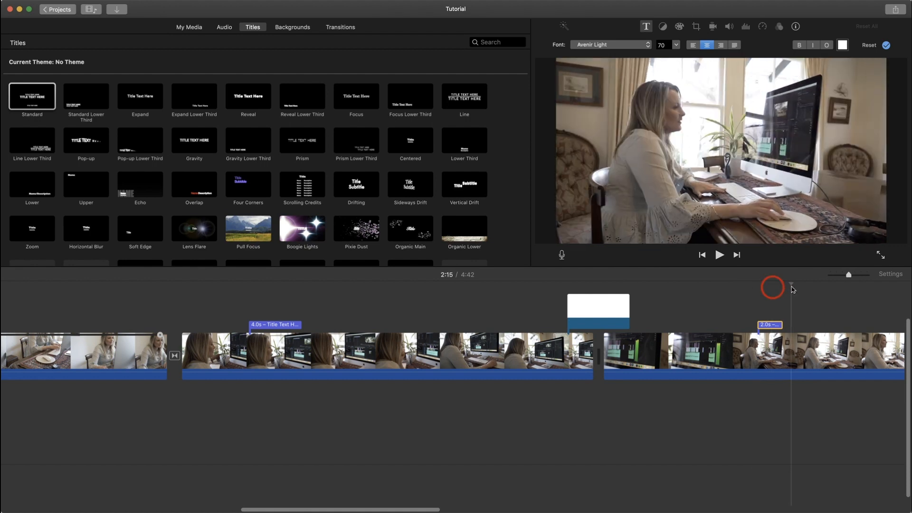
click(796, 306)
scroll(807, 341, up, 3)
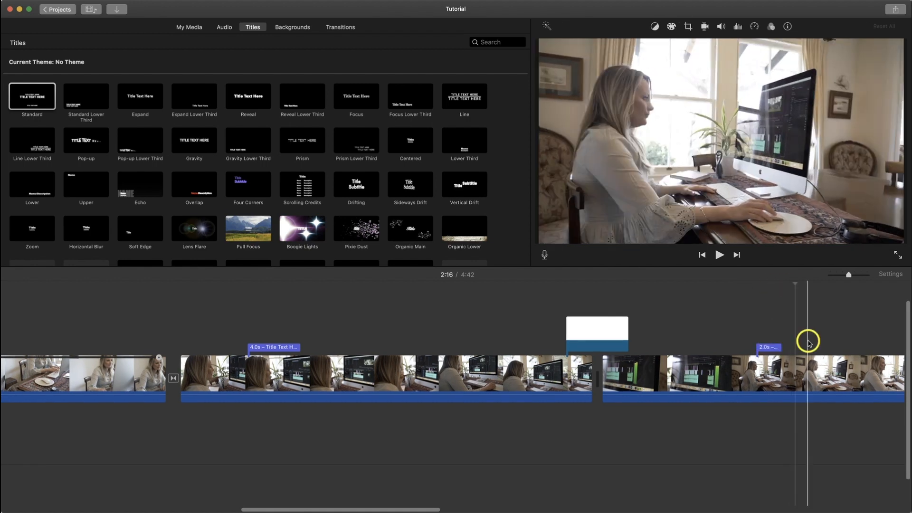
click(769, 348)
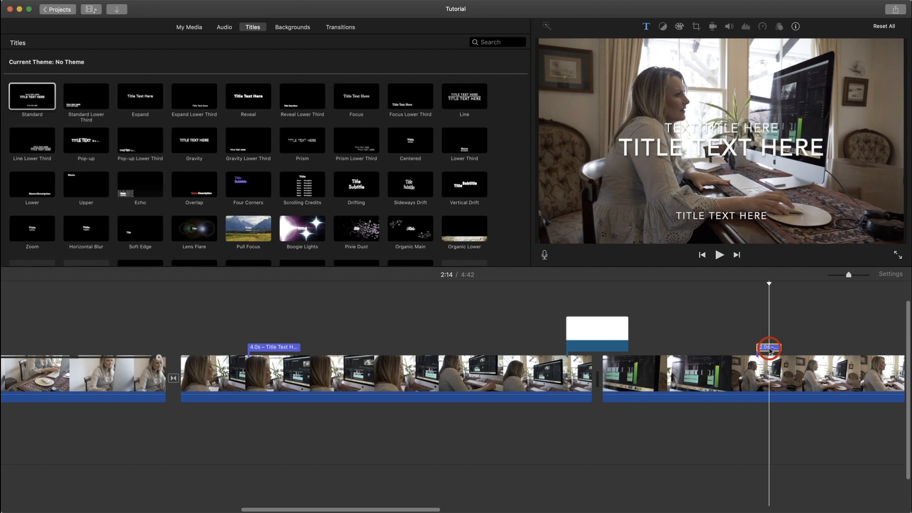
click(710, 128)
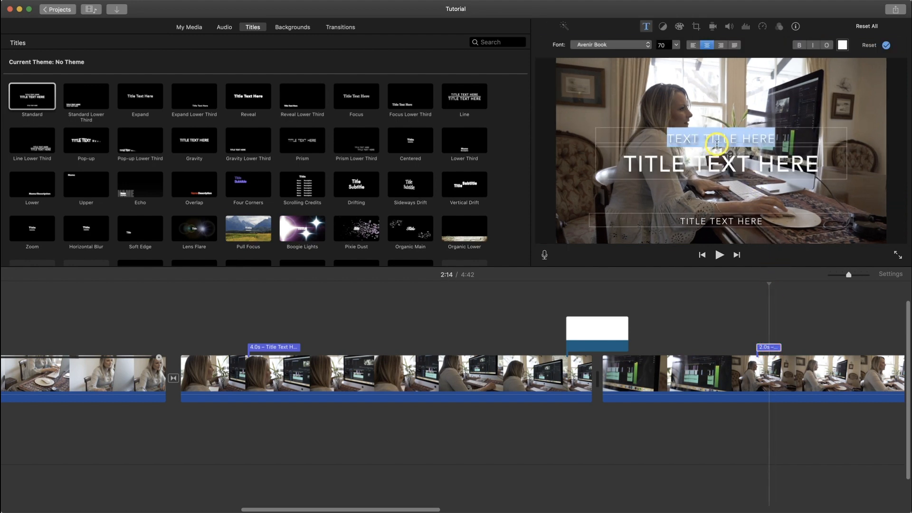
Try bold, italic and outline styling on the title's first line, and remove the styles again.
click(798, 45)
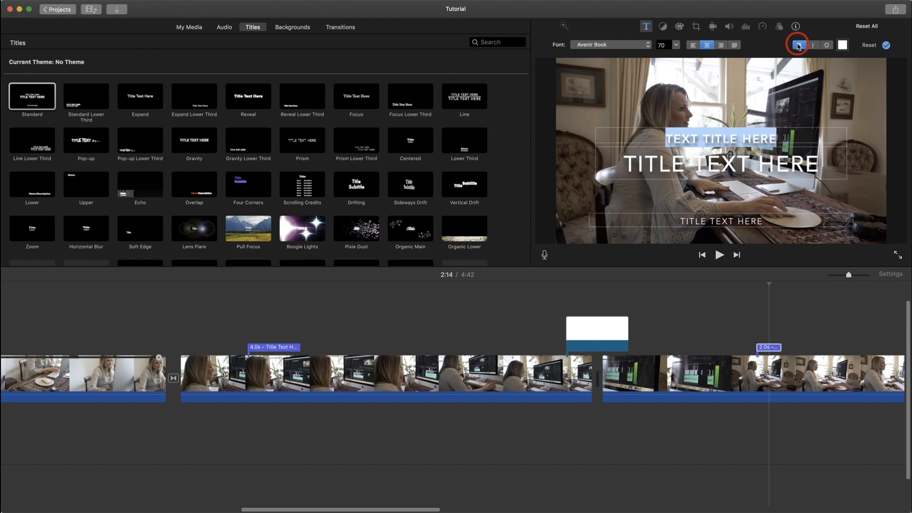
click(814, 45)
click(801, 45)
click(826, 45)
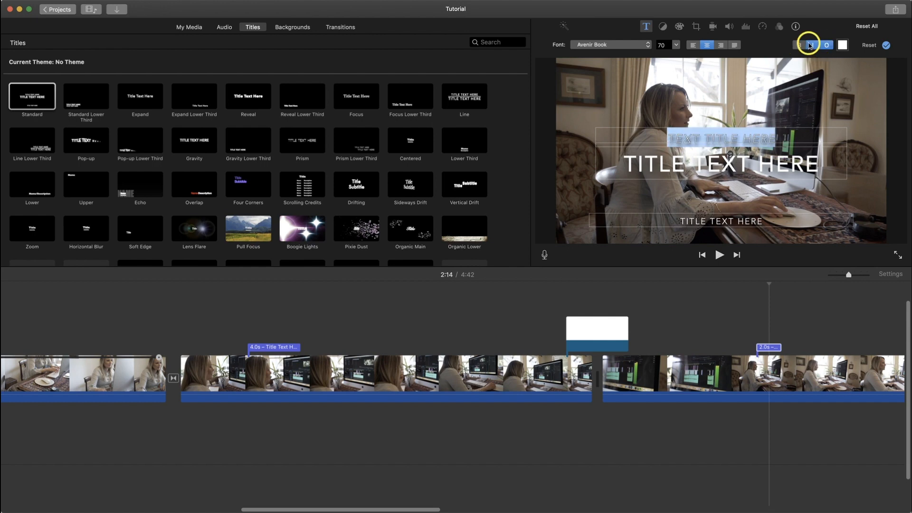
click(826, 45)
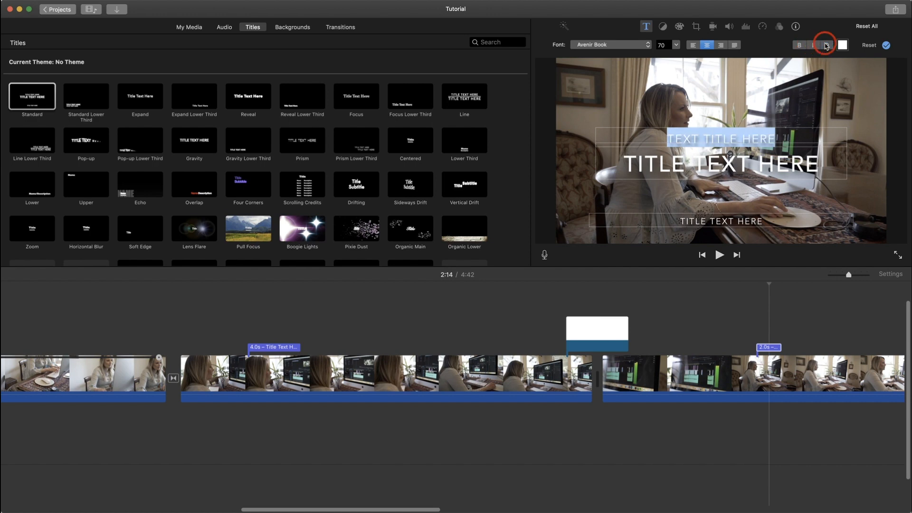
Color the first line of the 2.0 s title light blue using the color wheel, and apply the title changes.
click(841, 45)
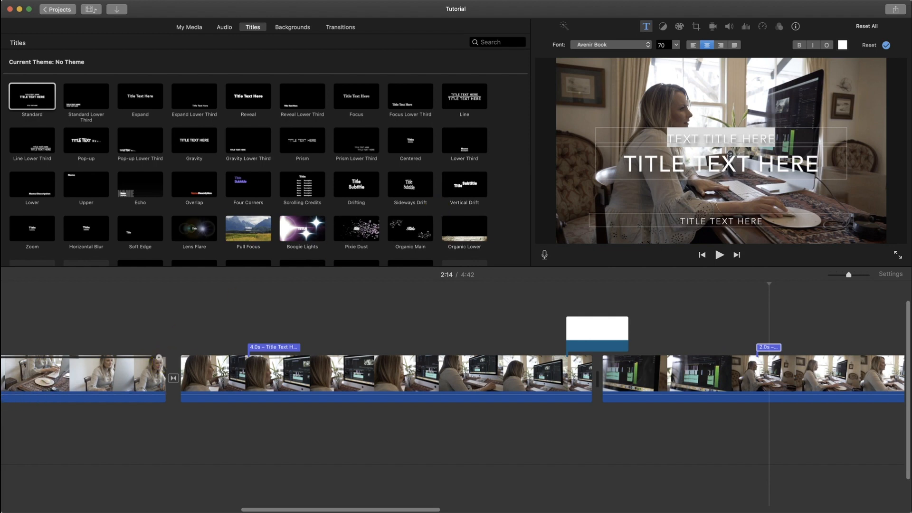
drag(226, 385, 392, 185)
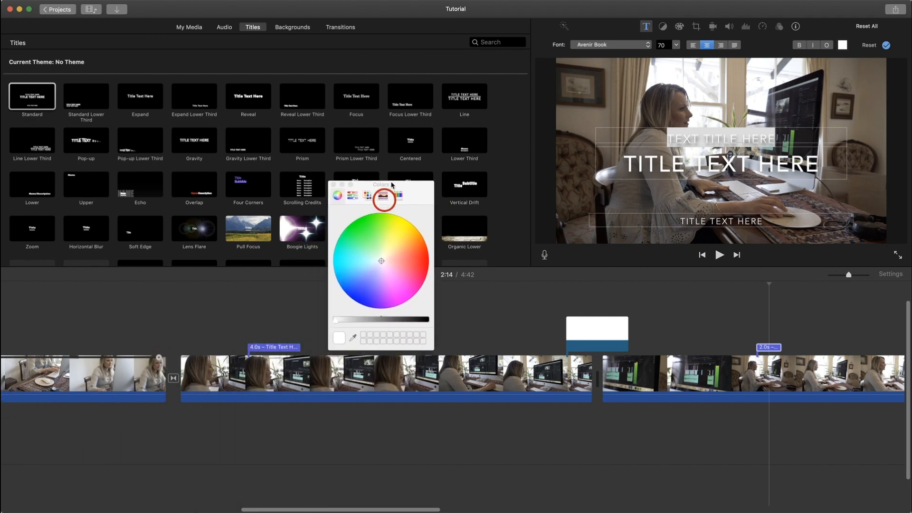
click(415, 259)
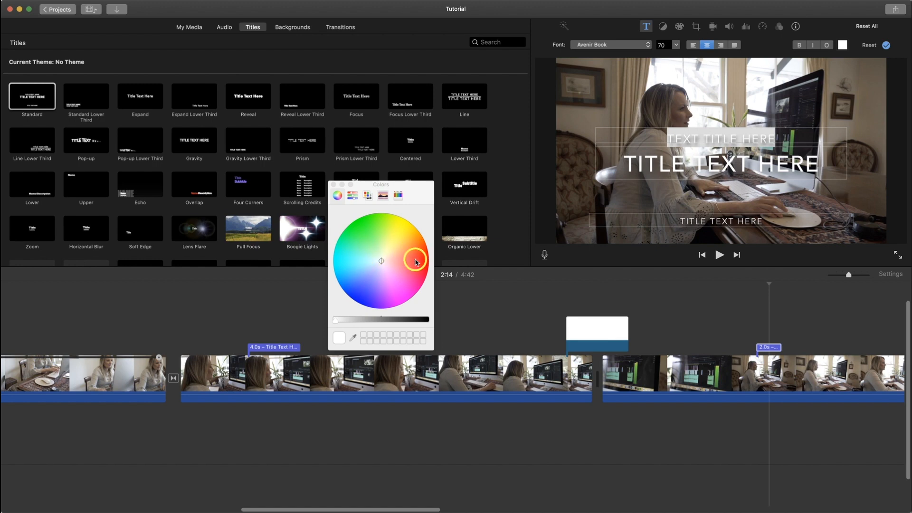
click(357, 235)
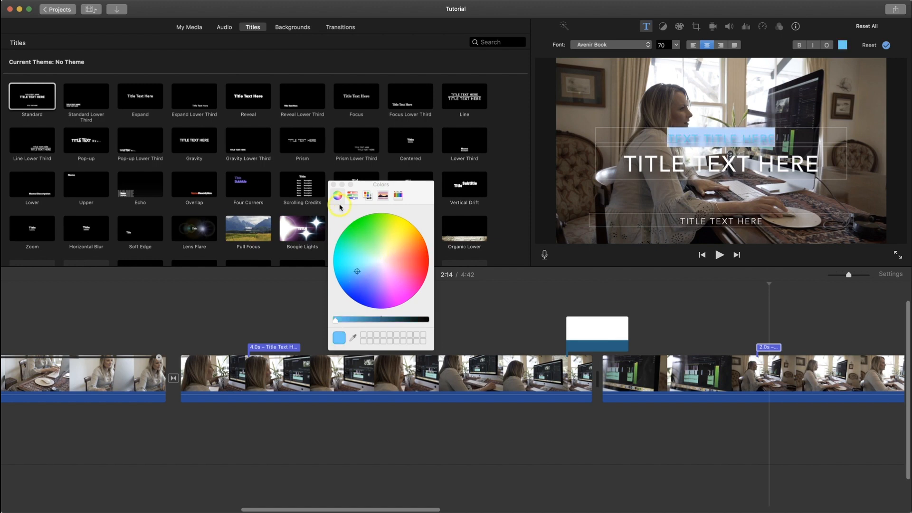
click(334, 185)
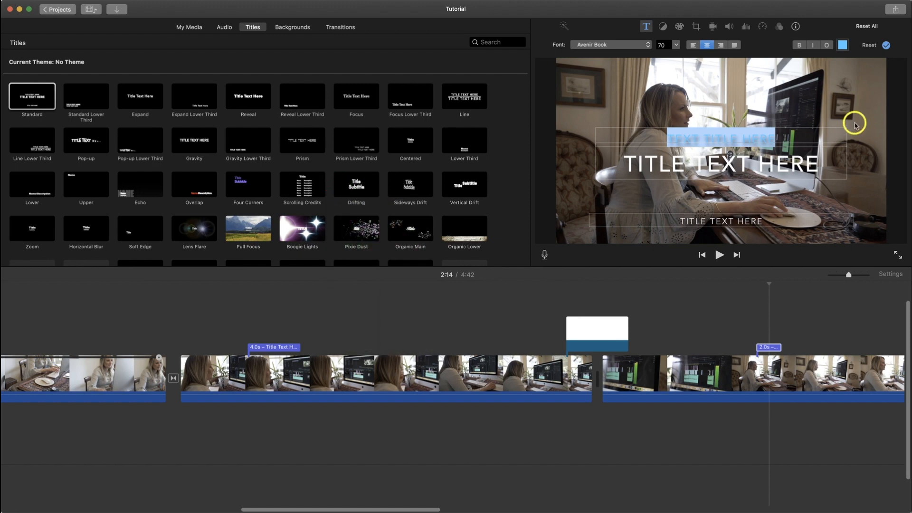
click(836, 117)
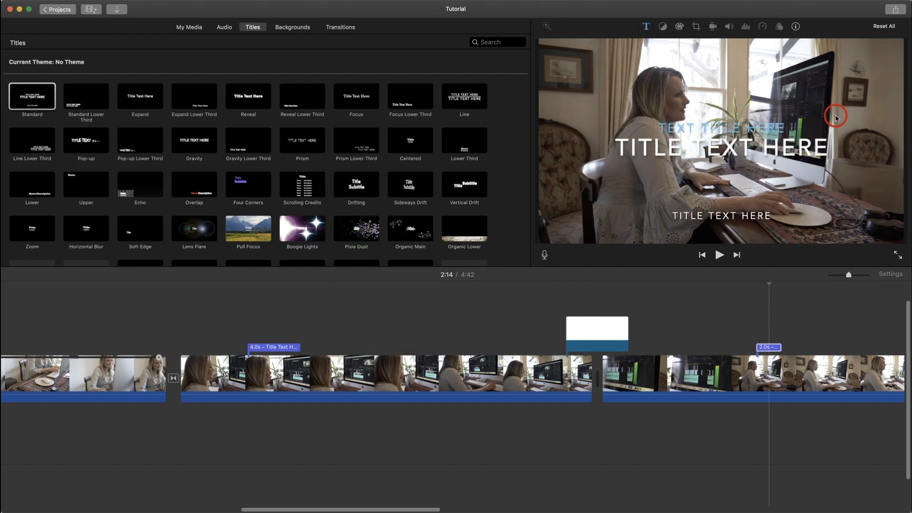
Scrub through the 2.0 s title to check its recolored first line over the clip.
click(827, 302)
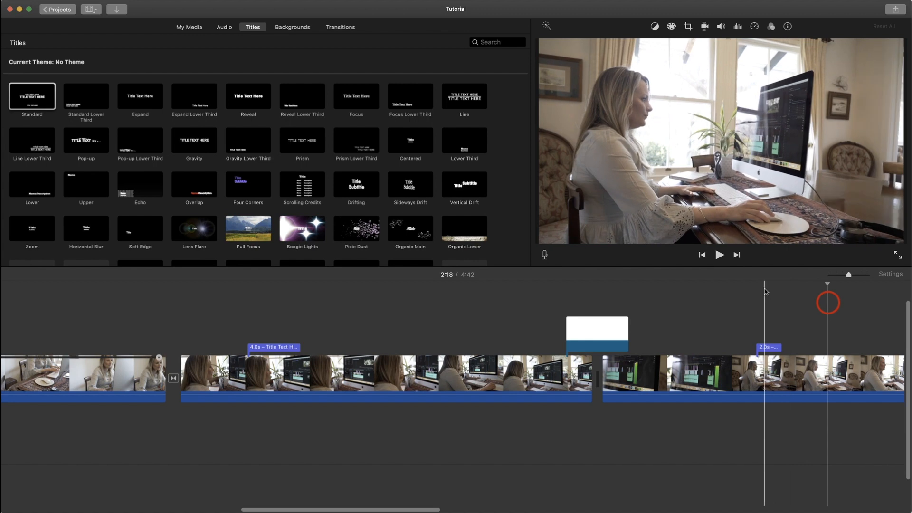
drag(807, 285, 792, 287)
click(763, 290)
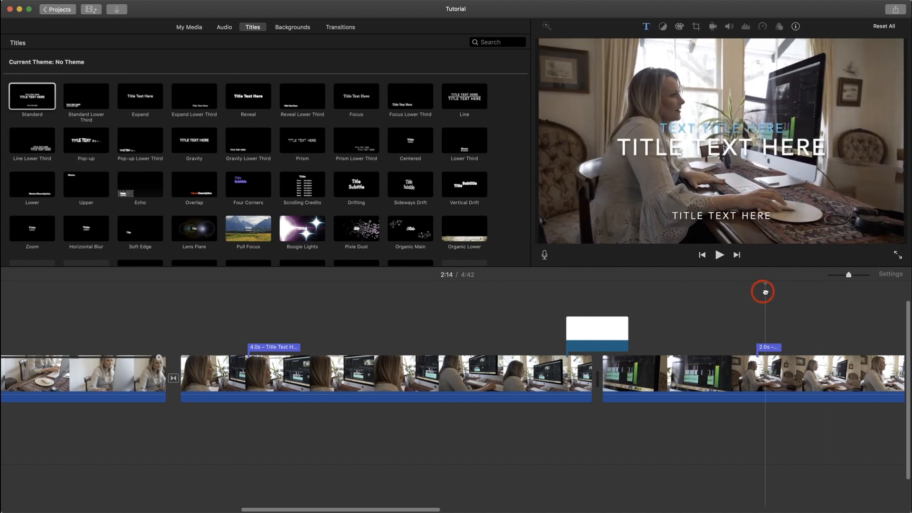
click(774, 291)
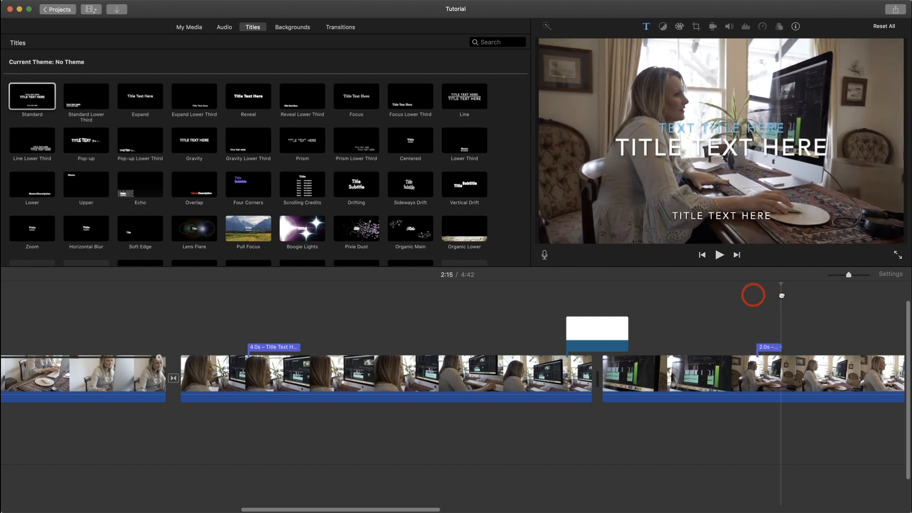
click(786, 295)
Import the white logo StoryWhite-HQ.png from the Graphics folder into the project media.
key(super+1)
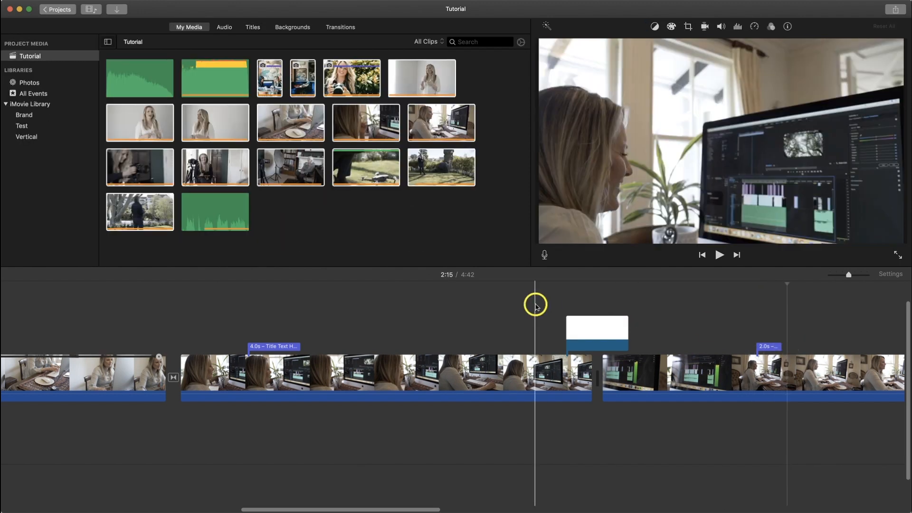
key(super+a)
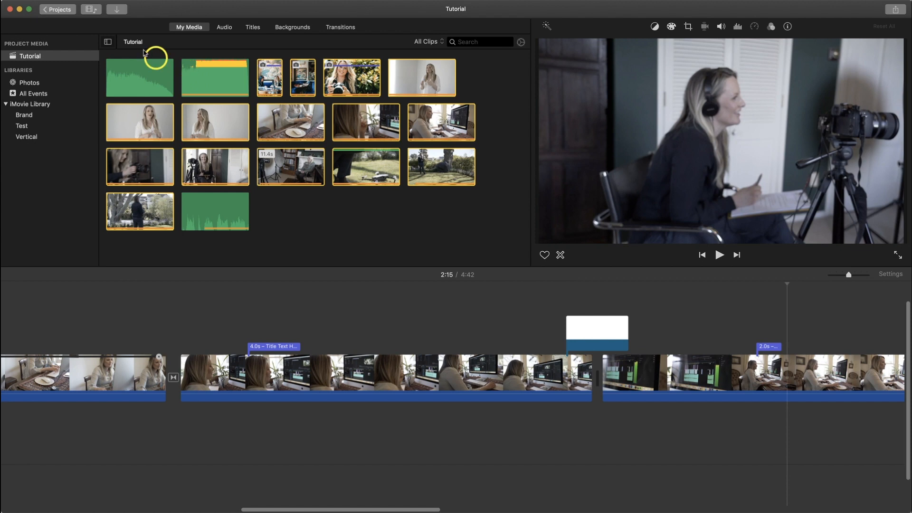
click(114, 12)
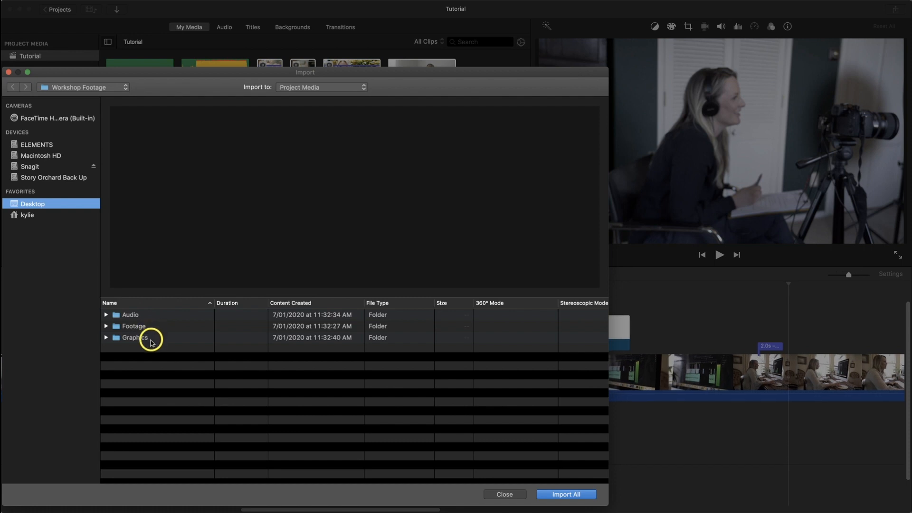
double_click(135, 337)
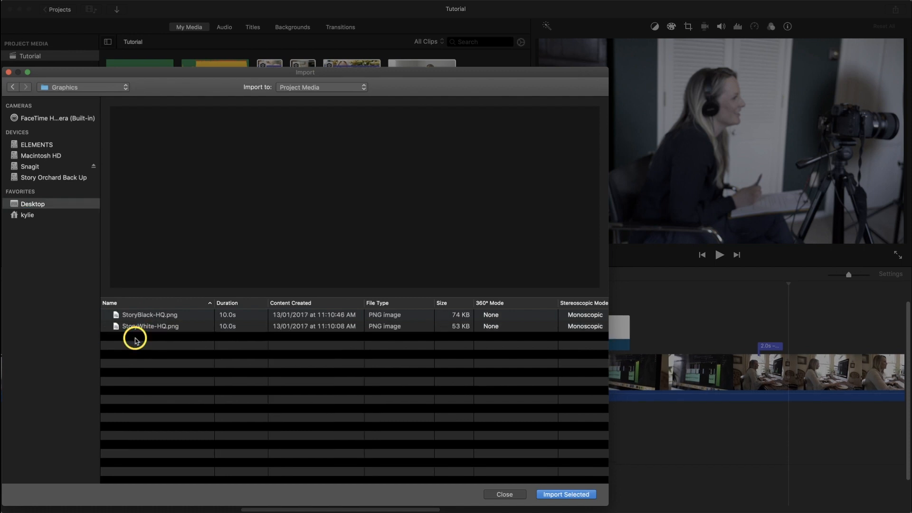
click(141, 329)
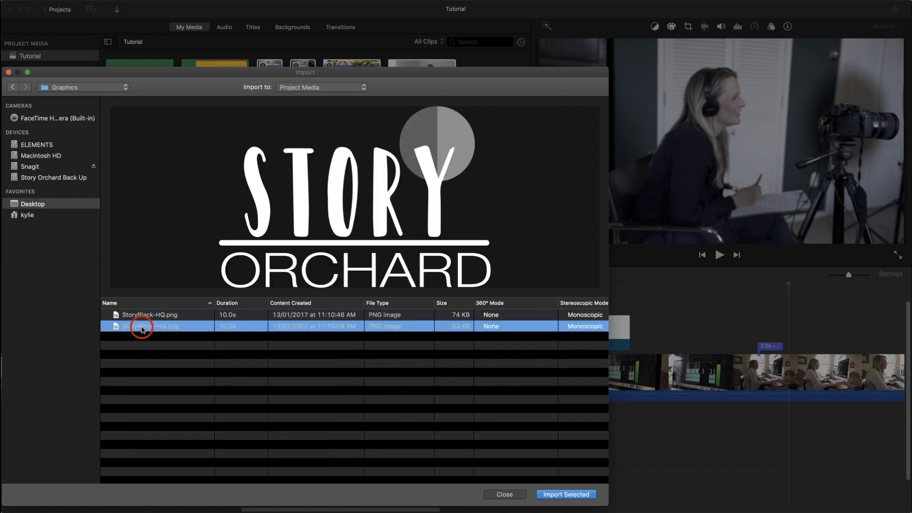
click(570, 494)
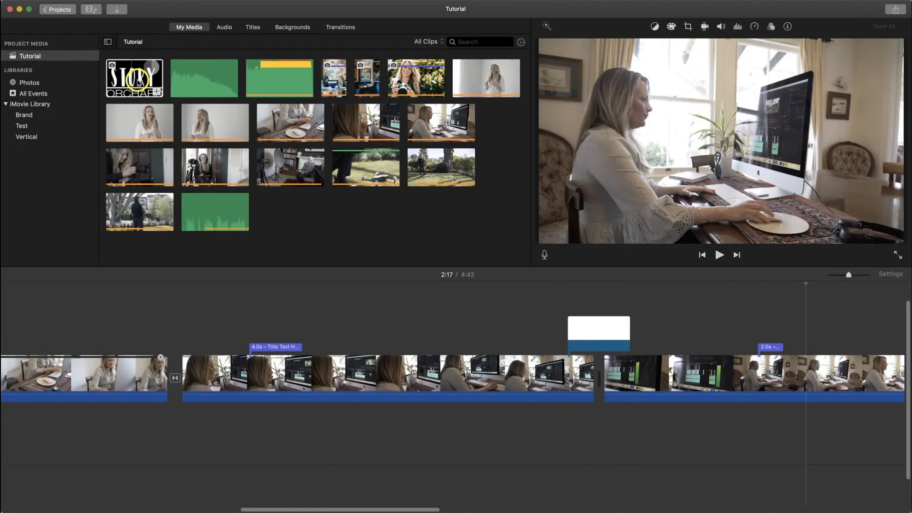
Place the imported logo above the clip just before the 2.0 s title, and set its crop style to Fit.
click(137, 81)
drag(138, 83, 683, 336)
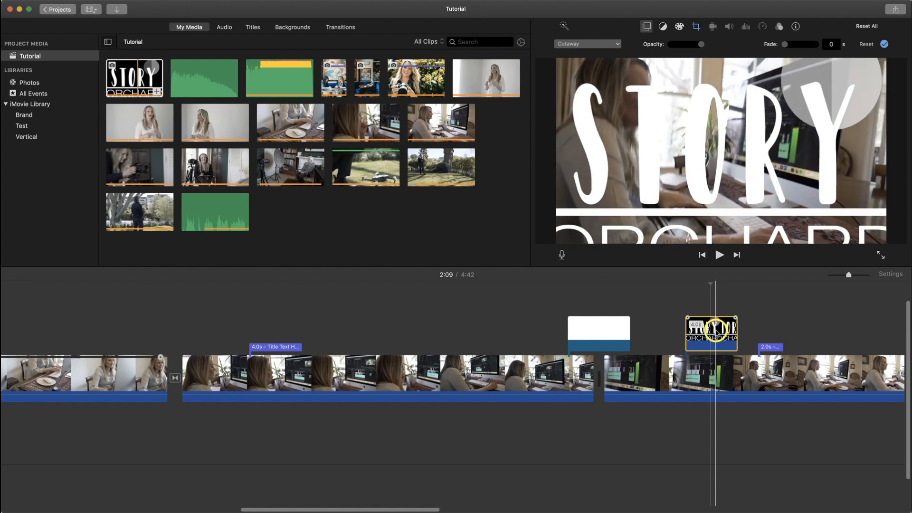
click(697, 27)
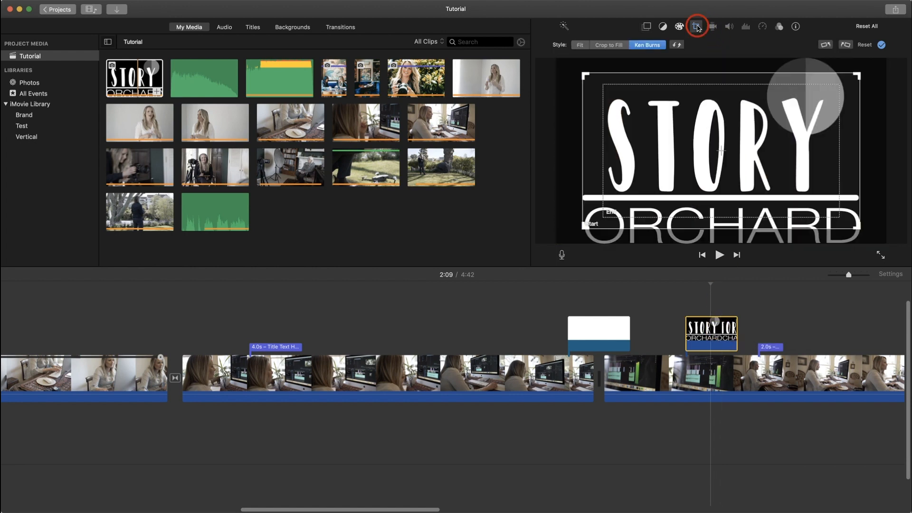
click(577, 45)
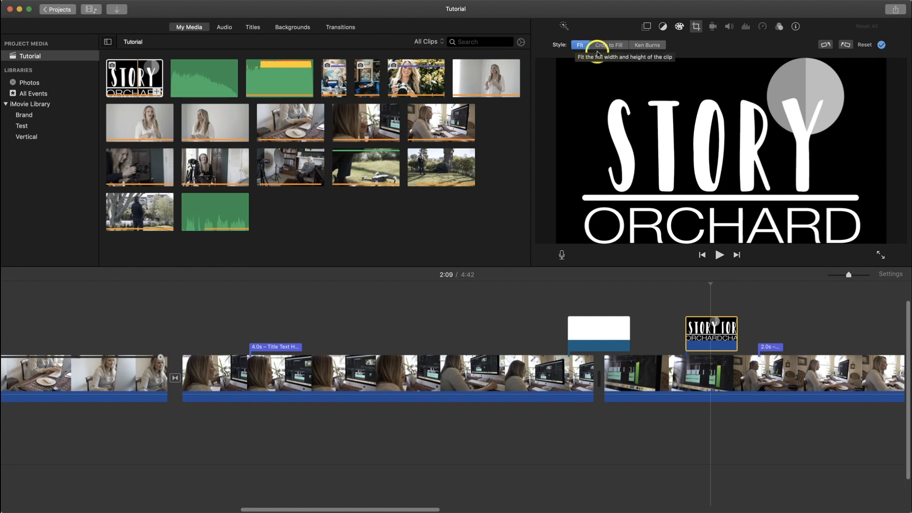
Show the logo clip at 2:10 and change its overlay type to Picture in Picture.
mouse_move(710, 285)
mouse_down()
mouse_move(676, 287)
mouse_move(708, 292)
mouse_up()
click(718, 340)
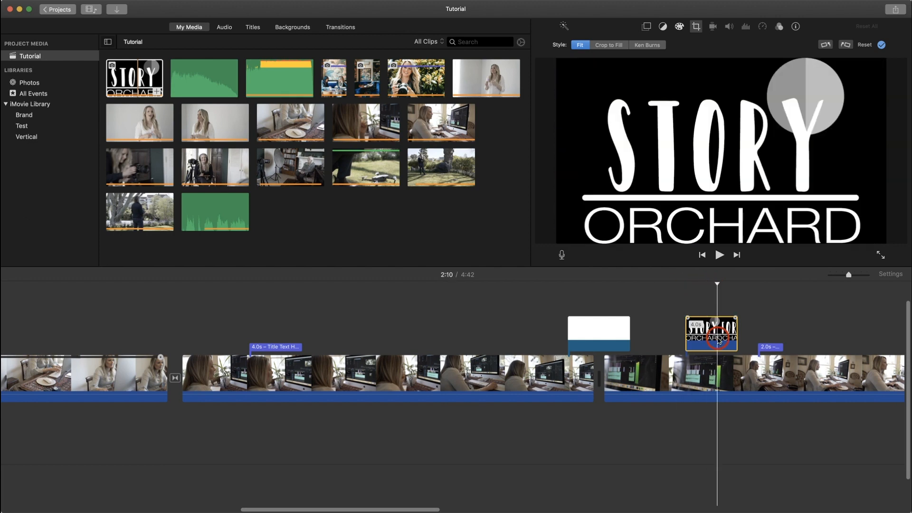
click(646, 27)
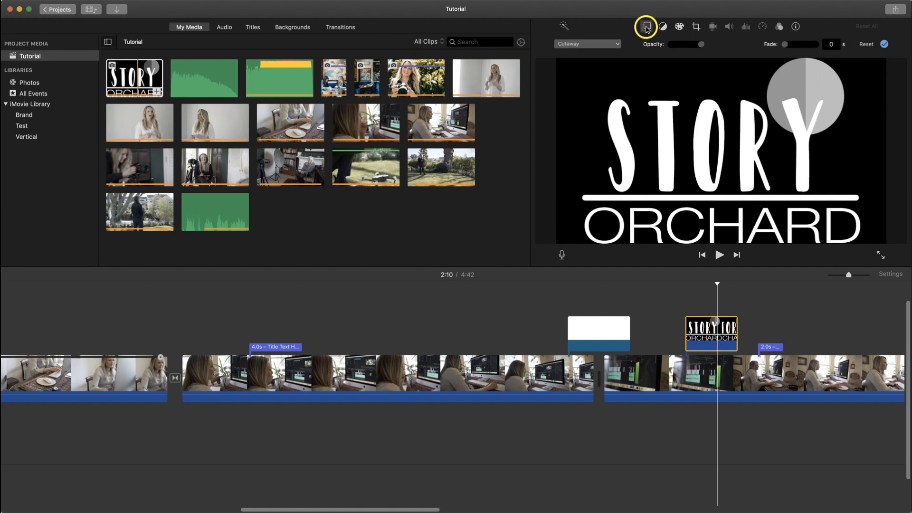
click(618, 43)
click(604, 78)
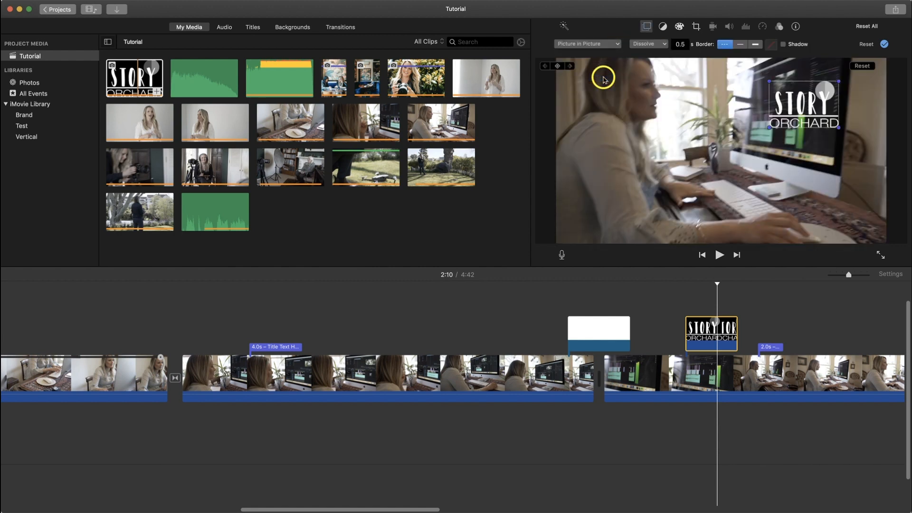
Enlarge the picture-in-picture logo and position it near the center of the frame.
drag(802, 101, 723, 142)
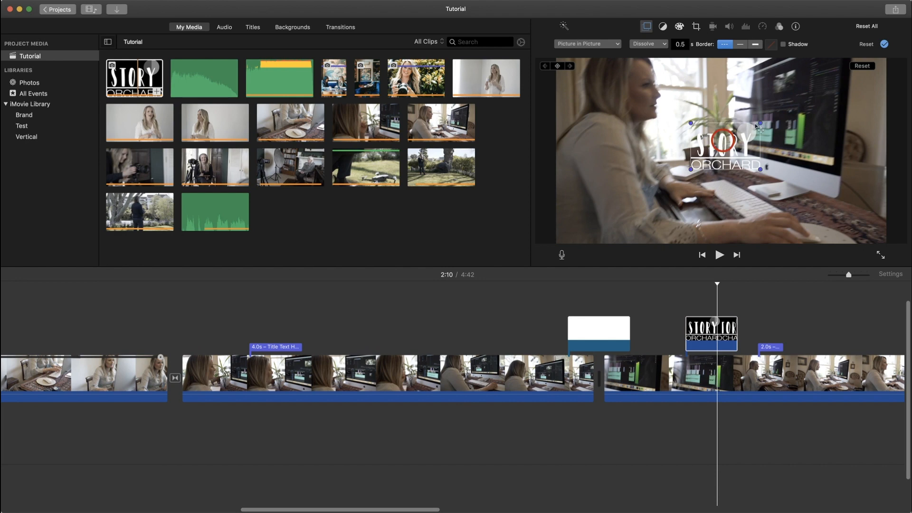
drag(758, 122, 816, 93)
drag(755, 117, 735, 136)
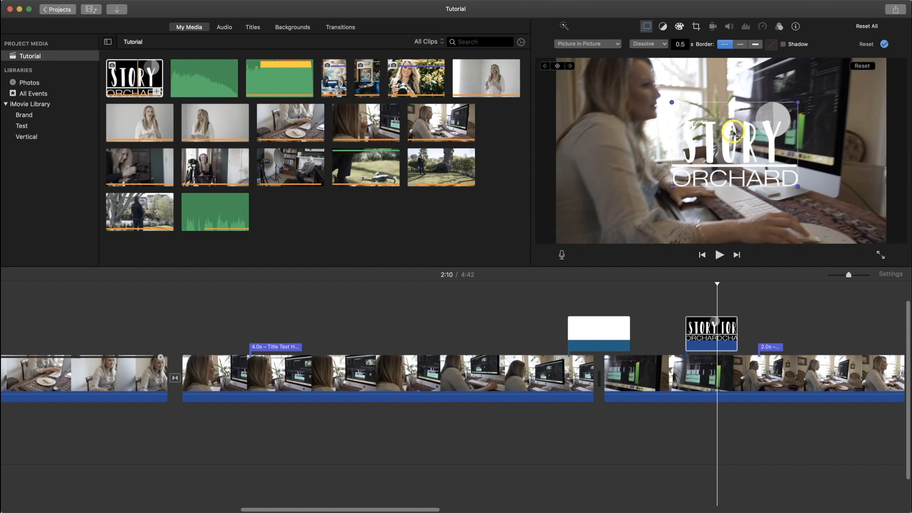
Scrub and play the timeline from about 2:06 to check the logo overlay over the footage.
drag(717, 283, 670, 288)
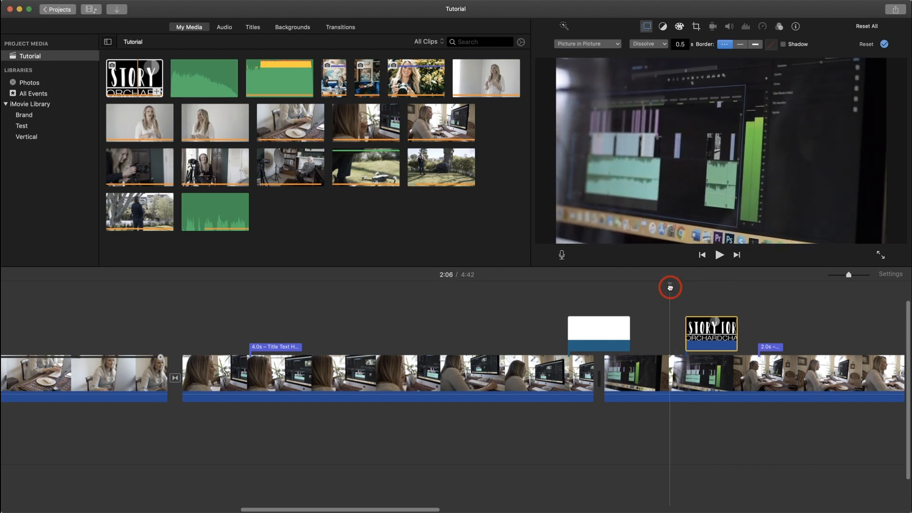
drag(669, 288, 779, 287)
key(space)
click(671, 281)
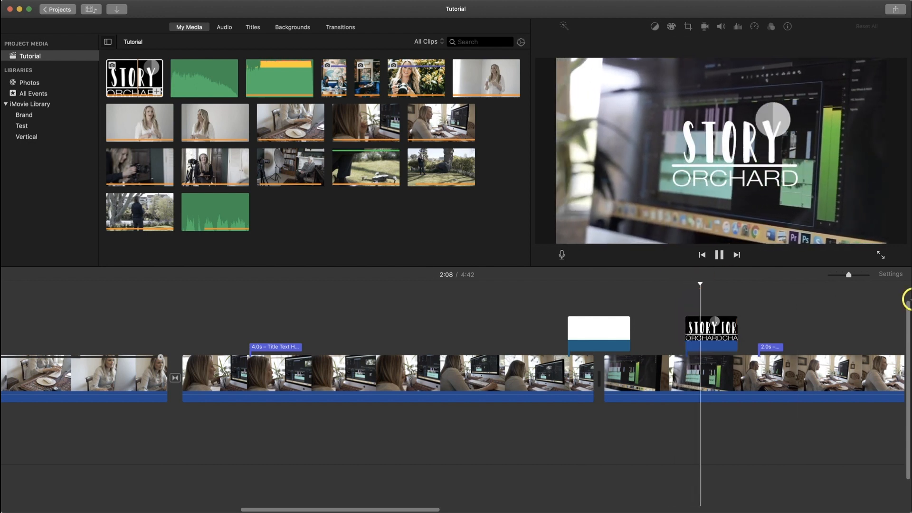
Reopen the logo's picture-in-picture settings and shift the logo slightly left within the frame.
click(648, 28)
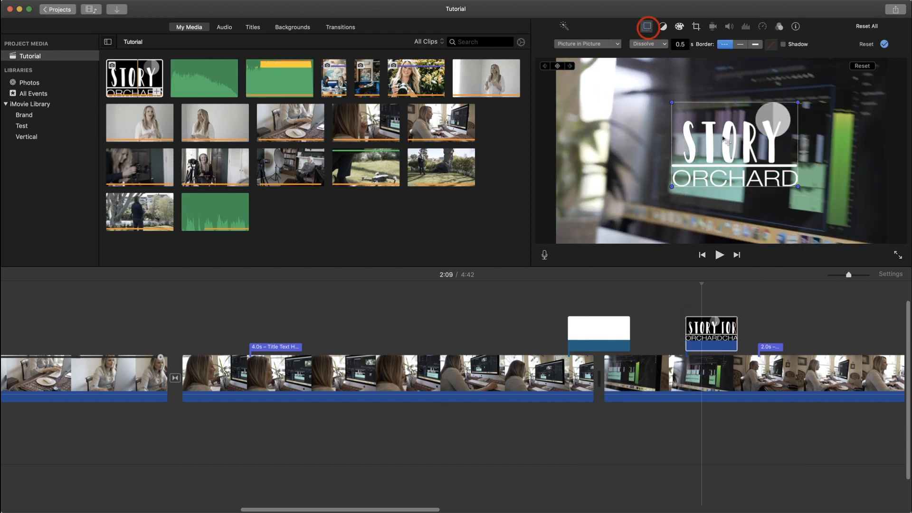
drag(723, 137, 712, 140)
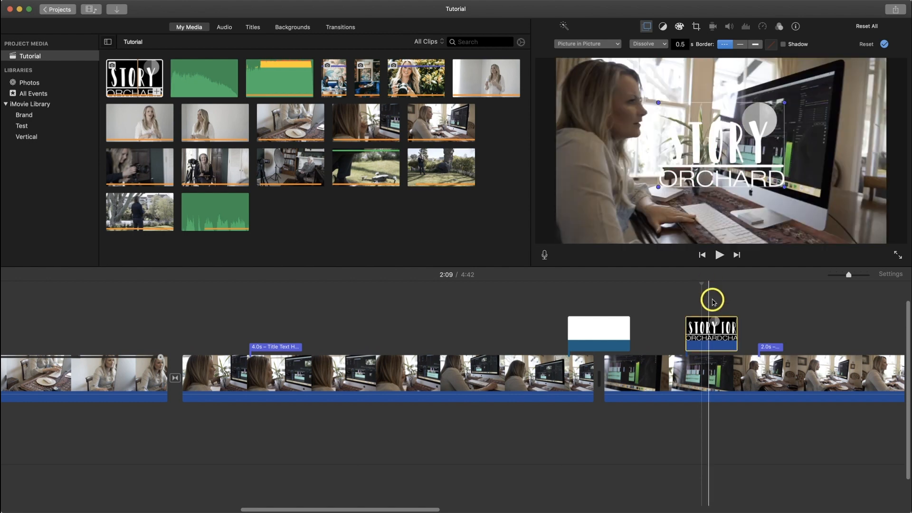